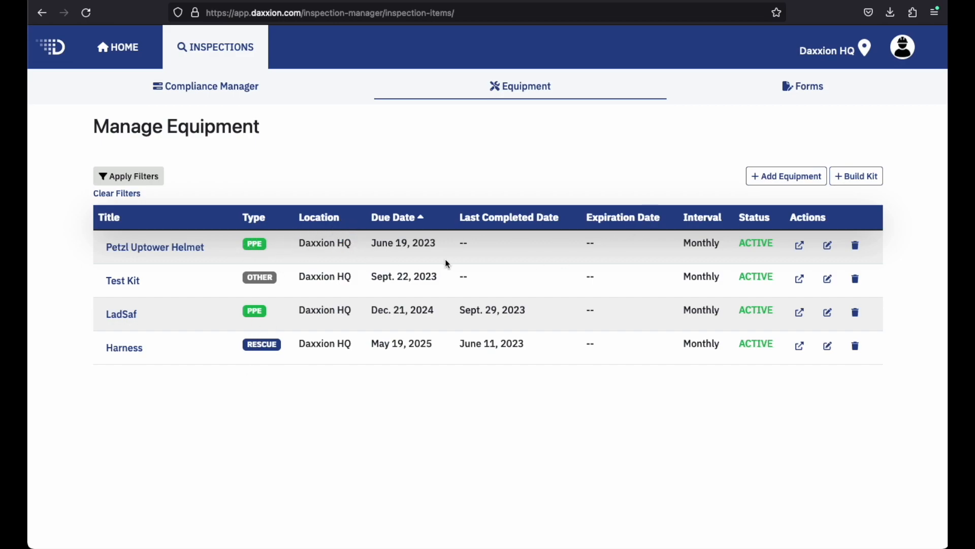
# Step: Switch the site selection to All Sites so the equipment list covers every location
pyautogui.click(845, 52)
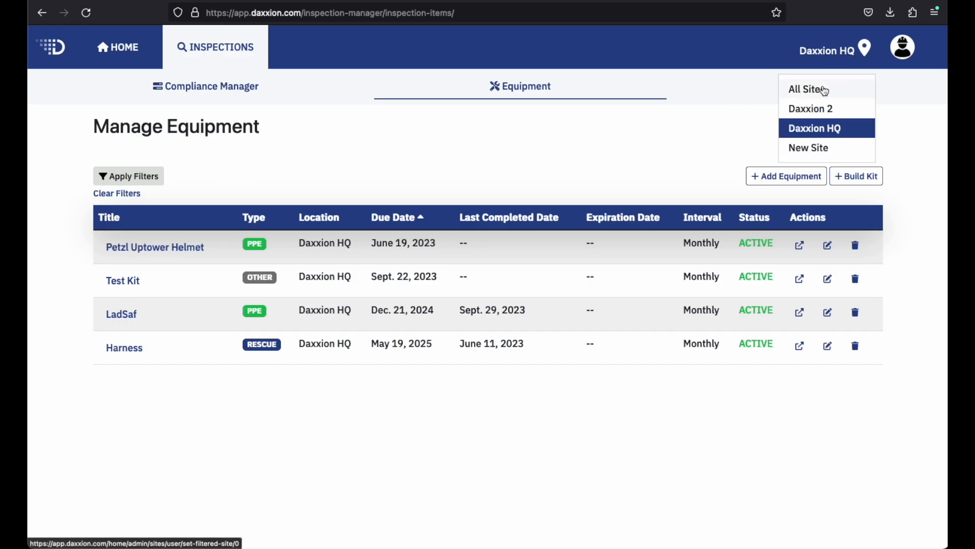
pyautogui.click(831, 92)
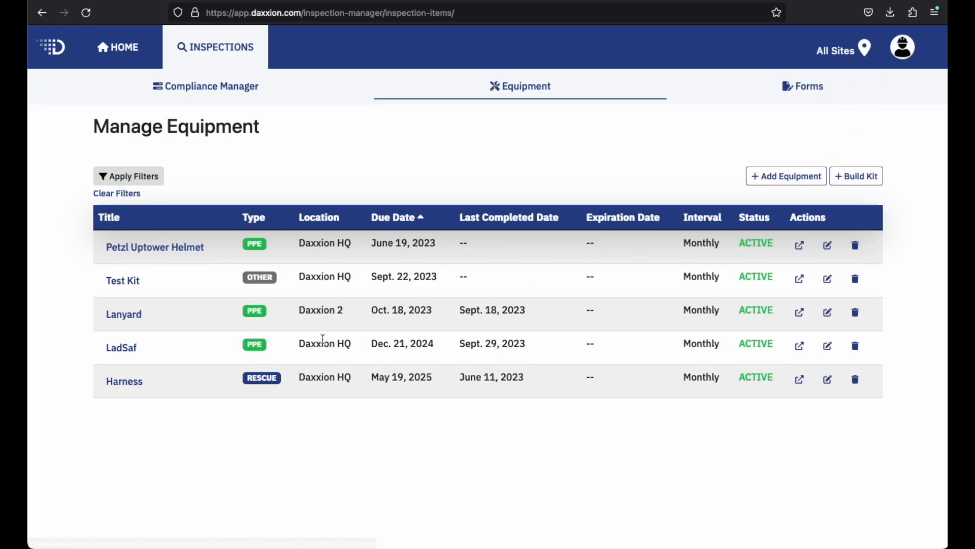
# Step: Examine the Lanyard's location, due date and last completed date, and the expiration dates in the equipment list
pyautogui.moveTo(332, 313); pyautogui.dragTo(281, 313)
pyautogui.click(354, 321)
pyautogui.moveTo(375, 312); pyautogui.dragTo(547, 312)
pyautogui.click(473, 307)
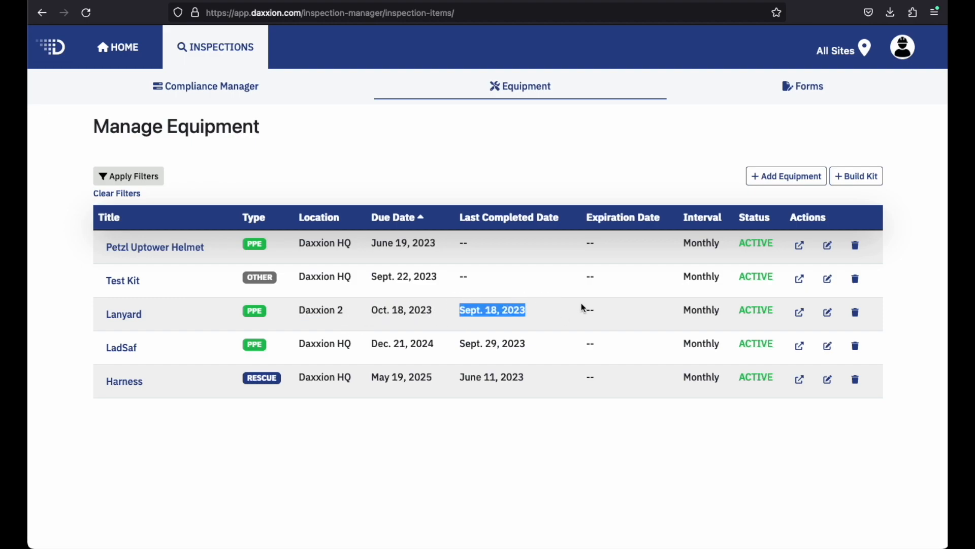
pyautogui.click(583, 316)
pyautogui.moveTo(599, 247); pyautogui.dragTo(587, 246)
pyautogui.moveTo(598, 285); pyautogui.dragTo(589, 282)
pyautogui.click(596, 307)
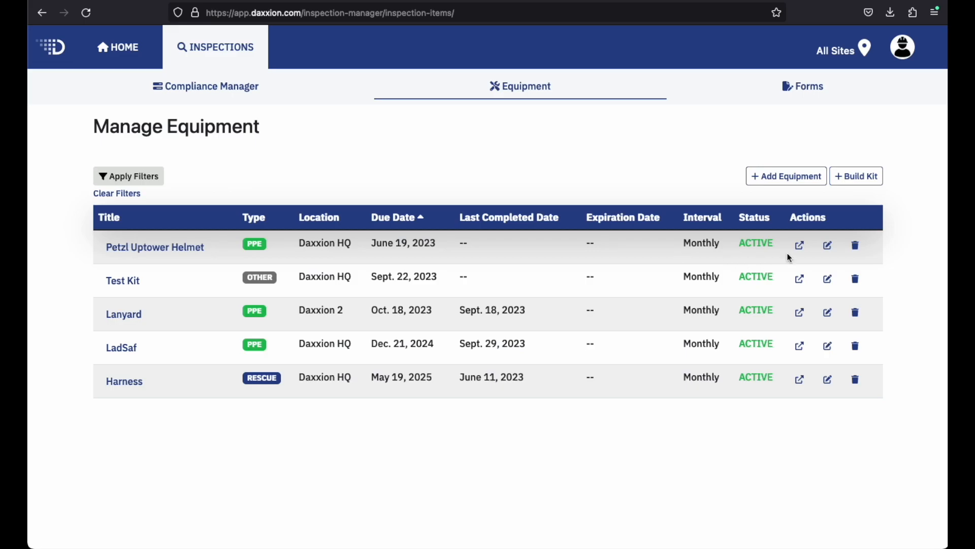
# Step: Open the equipment filters and review the due, last inspection and expiration date range fields
pyautogui.click(133, 177)
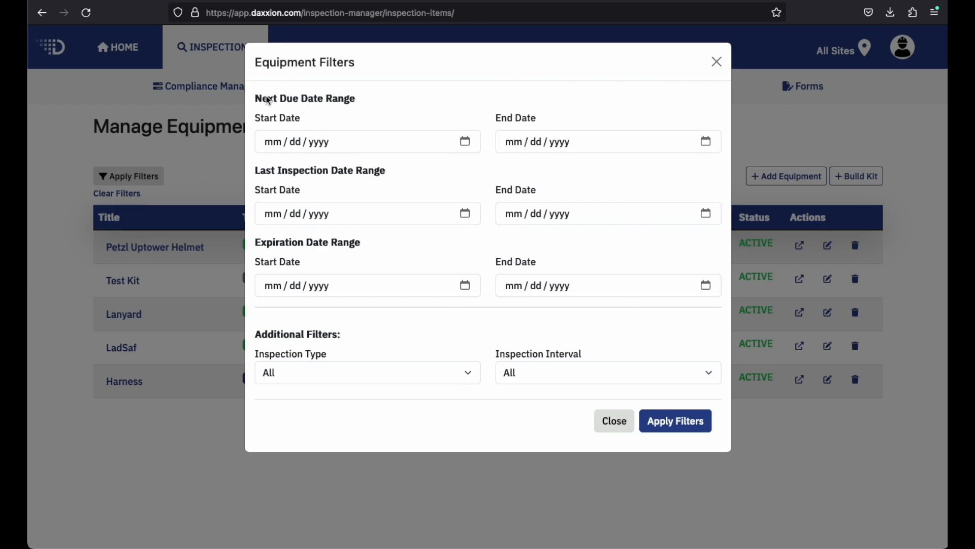
pyautogui.moveTo(257, 98); pyautogui.dragTo(358, 98)
pyautogui.moveTo(258, 173); pyautogui.dragTo(403, 196)
pyautogui.click(425, 194)
pyautogui.moveTo(261, 98); pyautogui.dragTo(357, 98)
pyautogui.click(371, 116)
# Step: Look through the inspection type and inspection interval filter options without changing them
pyautogui.click(353, 374)
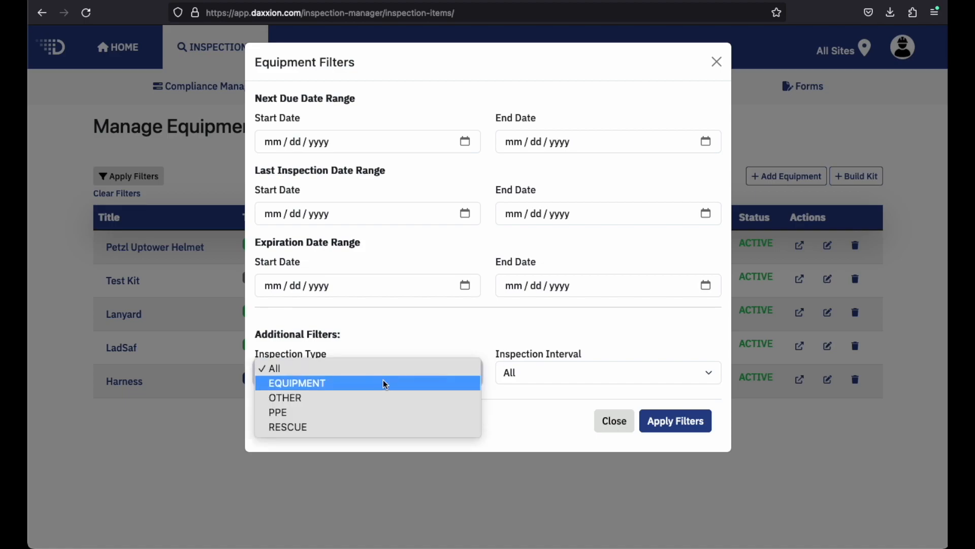
pyautogui.click(396, 337)
pyautogui.click(585, 378)
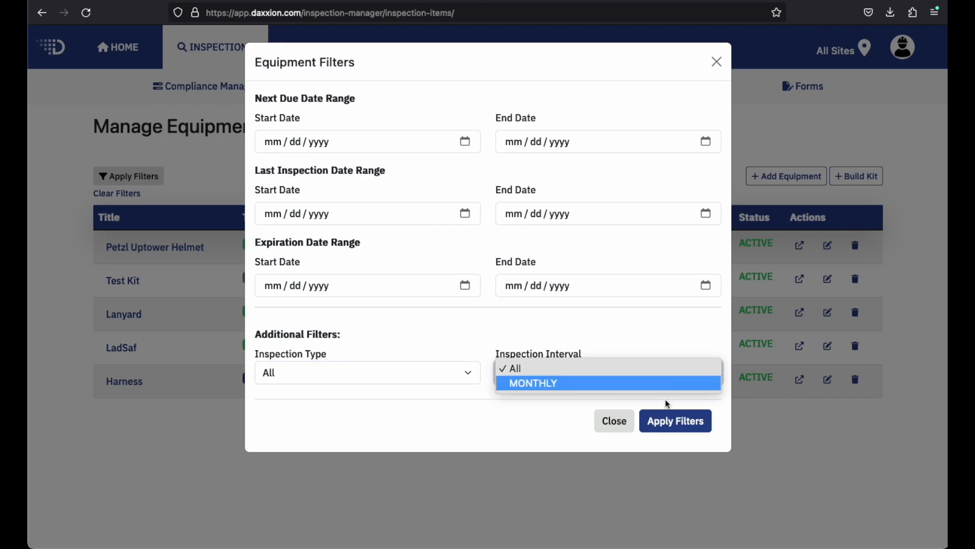
pyautogui.click(584, 347)
pyautogui.click(593, 388)
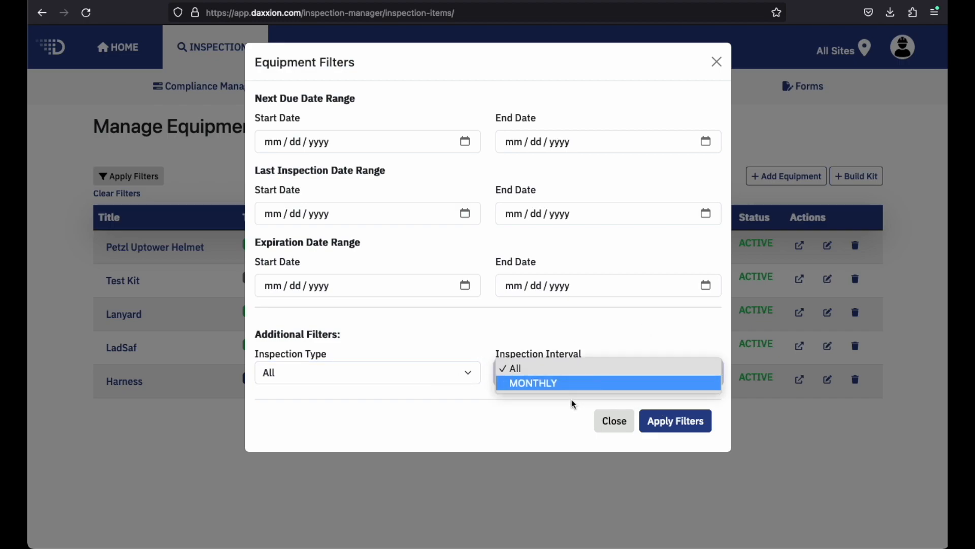
pyautogui.click(575, 336)
# Step: Filter the equipment list by inspection type OTHER, and clear the filters again
pyautogui.click(361, 382)
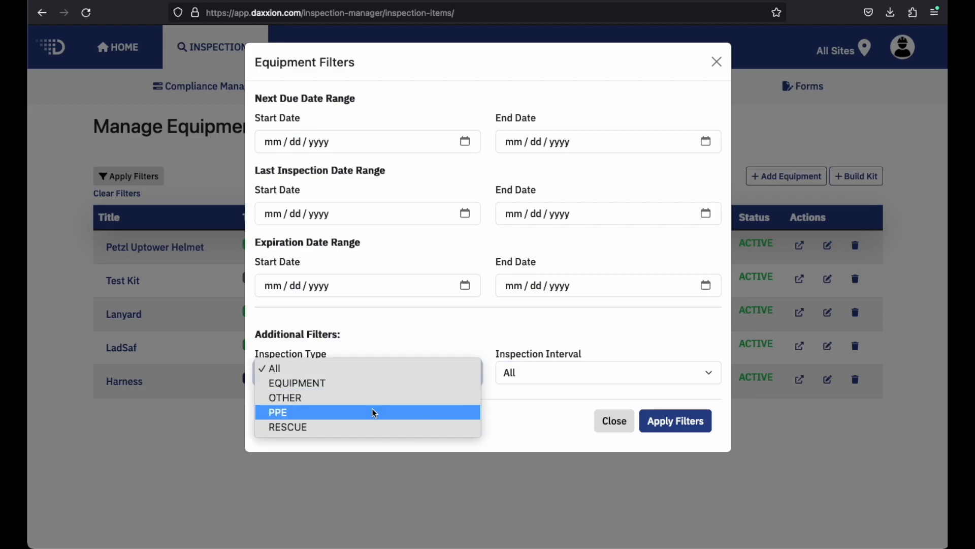
pyautogui.click(366, 394)
pyautogui.click(677, 421)
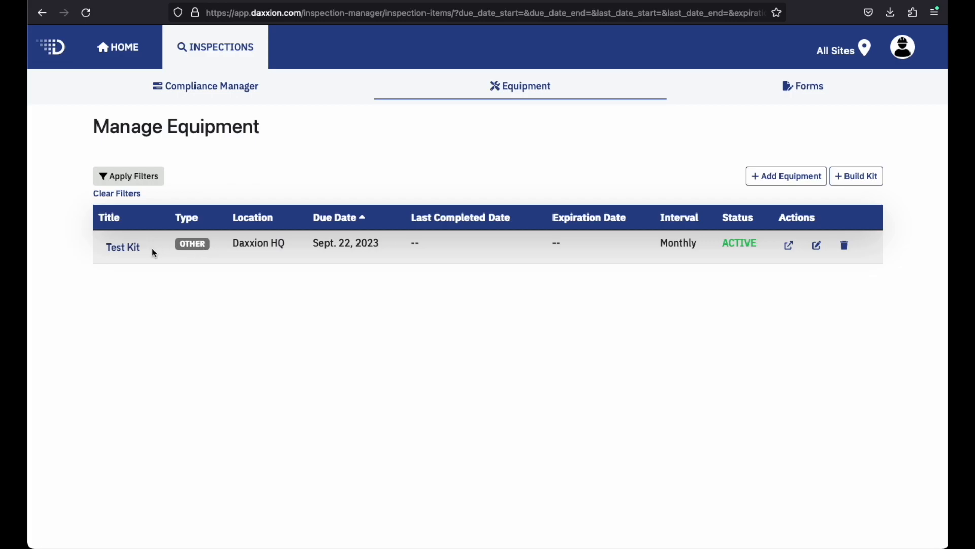
pyautogui.click(134, 194)
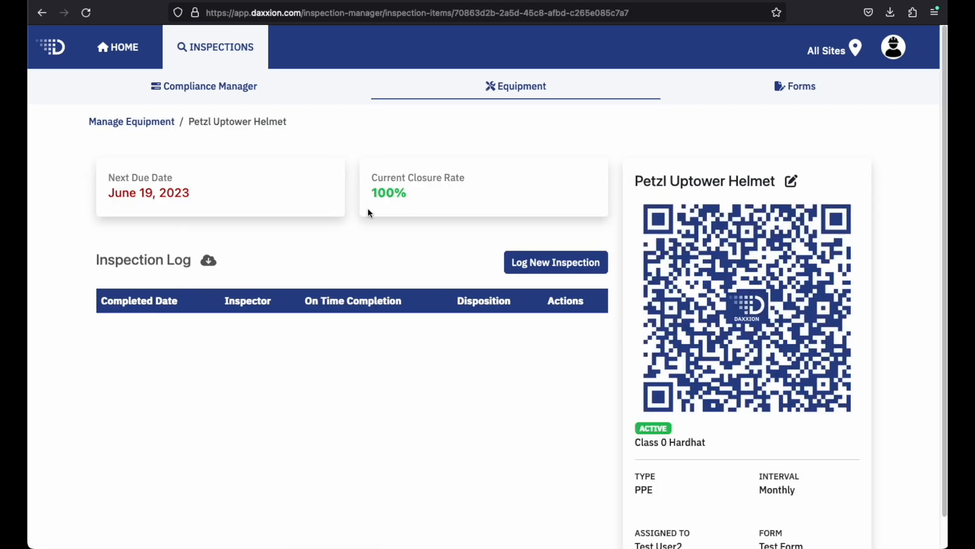
# Step: View the detail pages of the Petzl Uptower Helmet and the LadSaf, returning to the equipment list each time
pyautogui.click(138, 123)
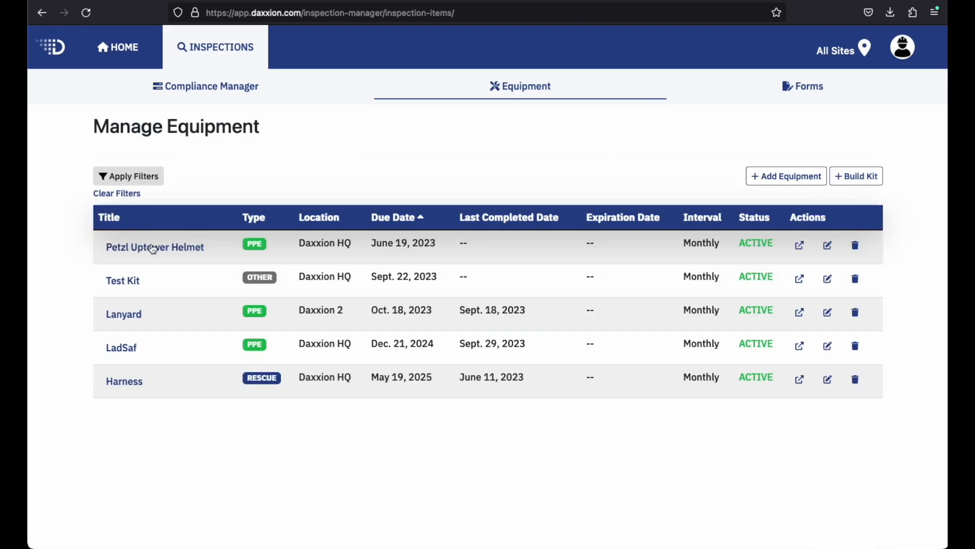
pyautogui.click(801, 249)
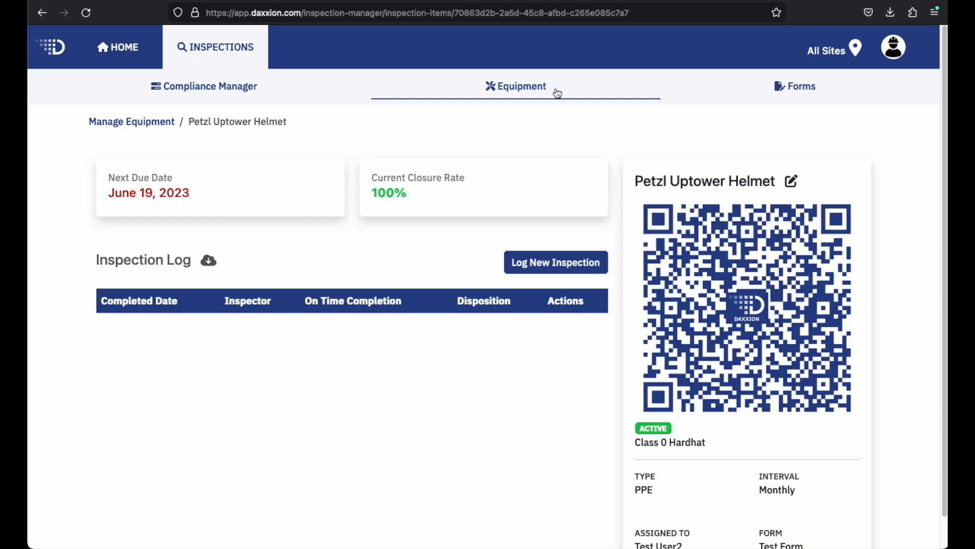
pyautogui.click(144, 125)
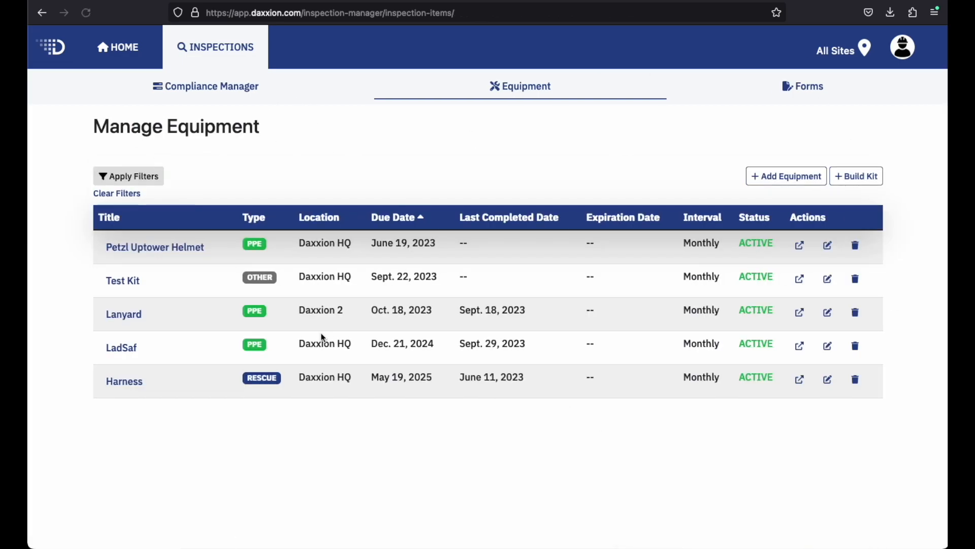
pyautogui.click(123, 348)
pyautogui.click(42, 12)
# Step: Open the Lanyard's detail page and look over its inspection log and equipment information
pyautogui.click(134, 318)
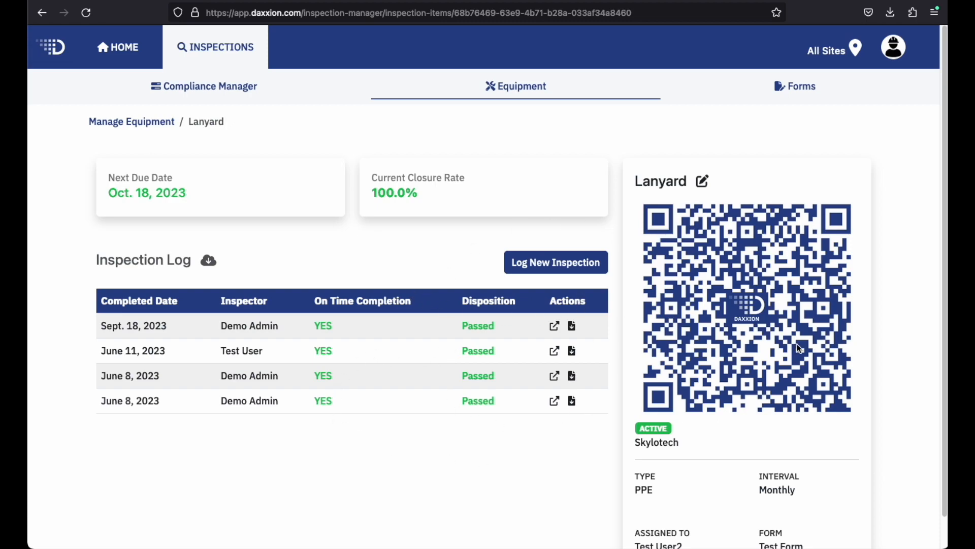
pyautogui.scroll(-1, 798, 343)
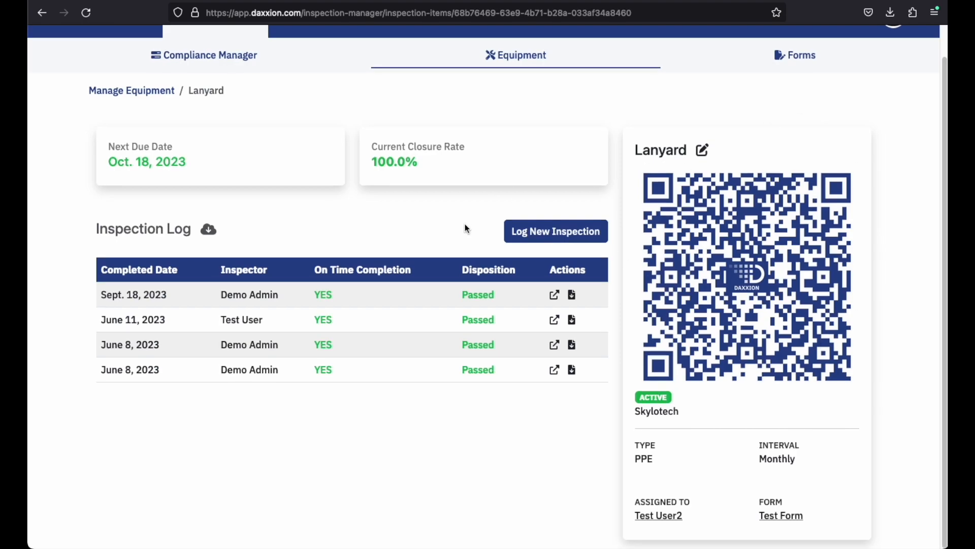
pyautogui.scroll(1, 463, 226)
# Step: Examine the next due date on the Lanyard's detail page
pyautogui.moveTo(109, 200)
pyautogui.mouseDown()
pyautogui.moveTo(207, 191)
pyautogui.moveTo(94, 192)
pyautogui.mouseUp()
pyautogui.click(254, 205)
pyautogui.click(208, 196)
pyautogui.moveTo(163, 197); pyautogui.dragTo(200, 195)
pyautogui.click(200, 194)
pyautogui.click(200, 195)
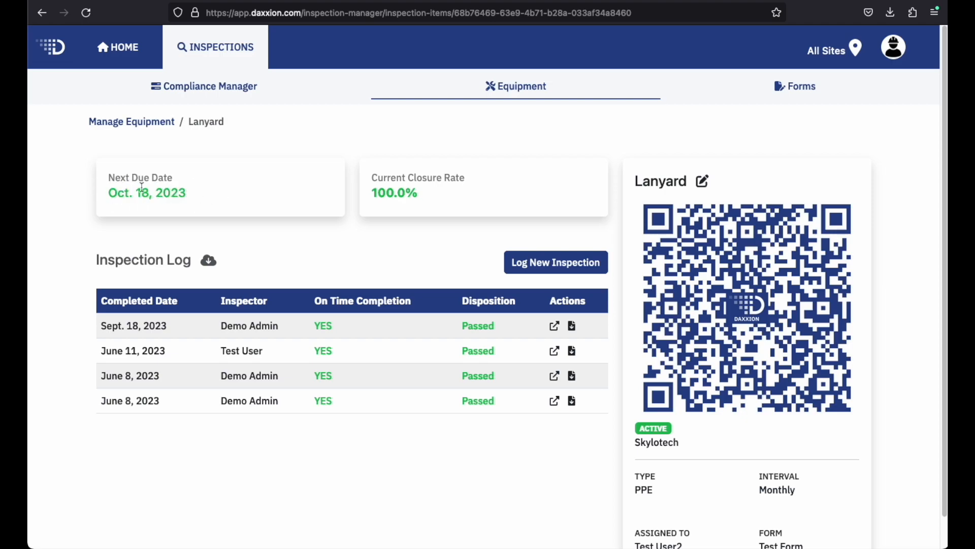
pyautogui.moveTo(105, 192)
pyautogui.mouseDown()
pyautogui.moveTo(187, 191)
pyautogui.moveTo(84, 187)
pyautogui.moveTo(189, 193)
pyautogui.moveTo(107, 193)
pyautogui.mouseUp()
pyautogui.click(196, 196)
pyautogui.click(84, 187)
pyautogui.click(192, 200)
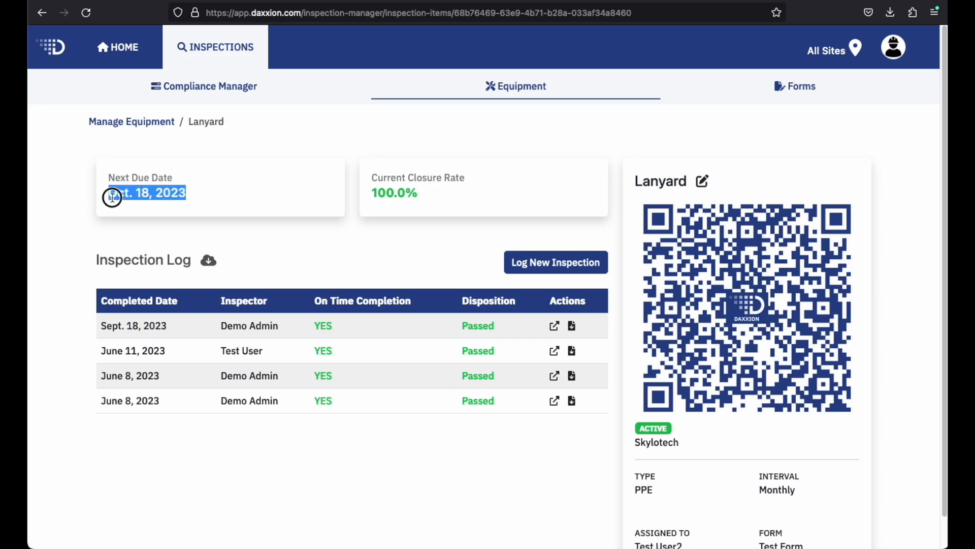
pyautogui.click(103, 193)
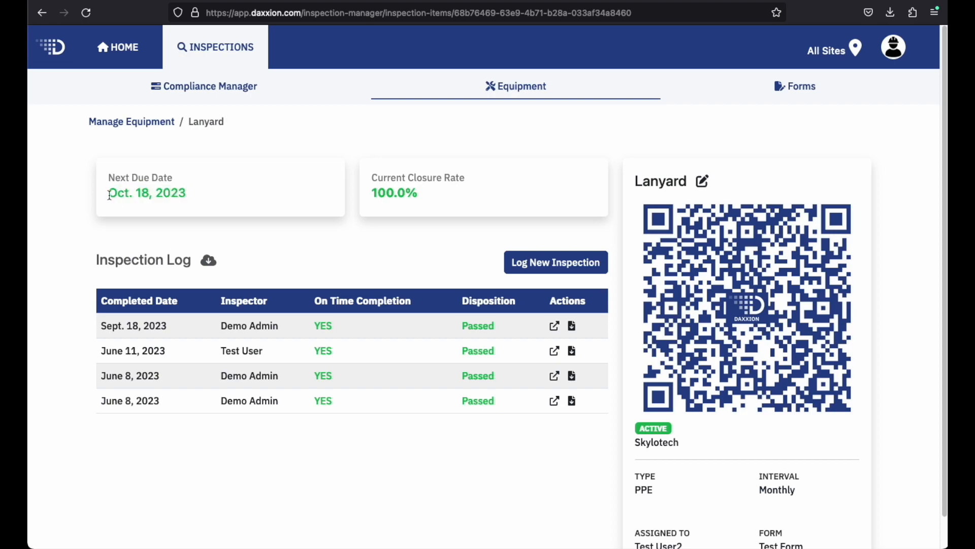
pyautogui.moveTo(110, 194); pyautogui.dragTo(196, 193)
pyautogui.click(243, 205)
# Step: Review the Sept. 18, 2023 entry in the Lanyard's inspection log and open that completed inspection
pyautogui.moveTo(99, 325); pyautogui.dragTo(398, 322)
pyautogui.click(422, 328)
pyautogui.moveTo(102, 328); pyautogui.dragTo(170, 325)
pyautogui.click(170, 325)
pyautogui.click(555, 326)
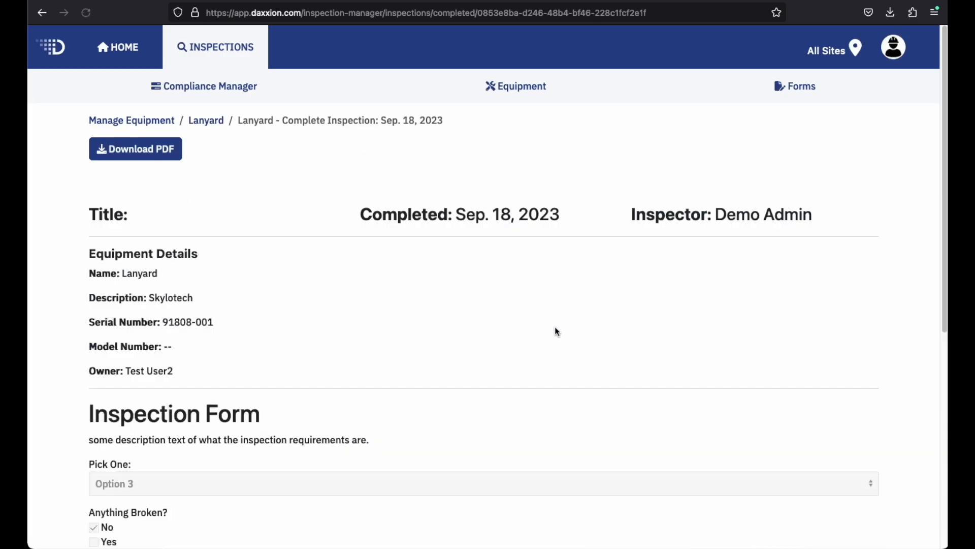
# Step: Examine the equipment details in the completed inspection, including description, serial number, model number and owner
pyautogui.scroll(-2, 480, 324)
pyautogui.moveTo(182, 322); pyautogui.dragTo(130, 212)
pyautogui.click(281, 251)
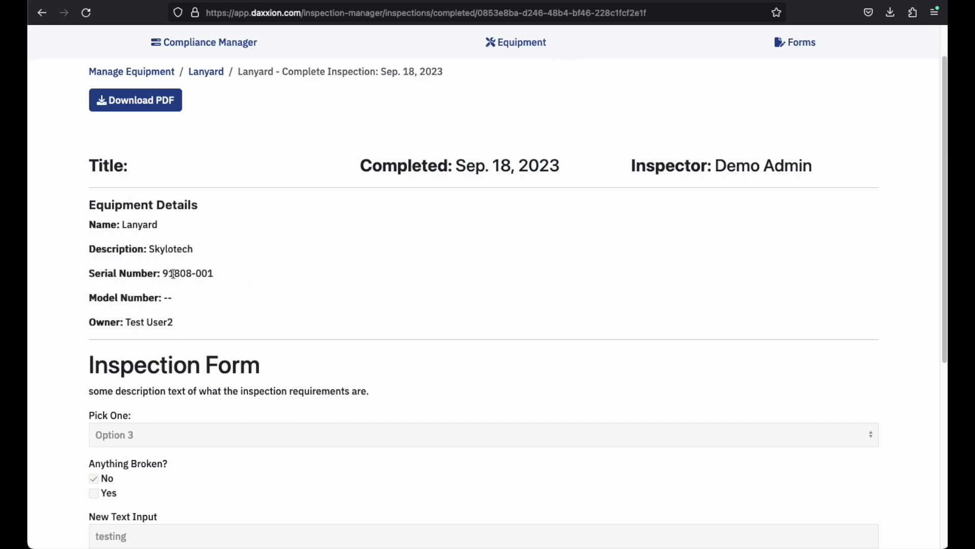
pyautogui.moveTo(162, 273); pyautogui.dragTo(267, 271)
pyautogui.moveTo(149, 249); pyautogui.dragTo(293, 249)
pyautogui.click(139, 222)
pyautogui.scroll(-4, 287, 257)
pyautogui.moveTo(200, 227); pyautogui.dragTo(126, 226)
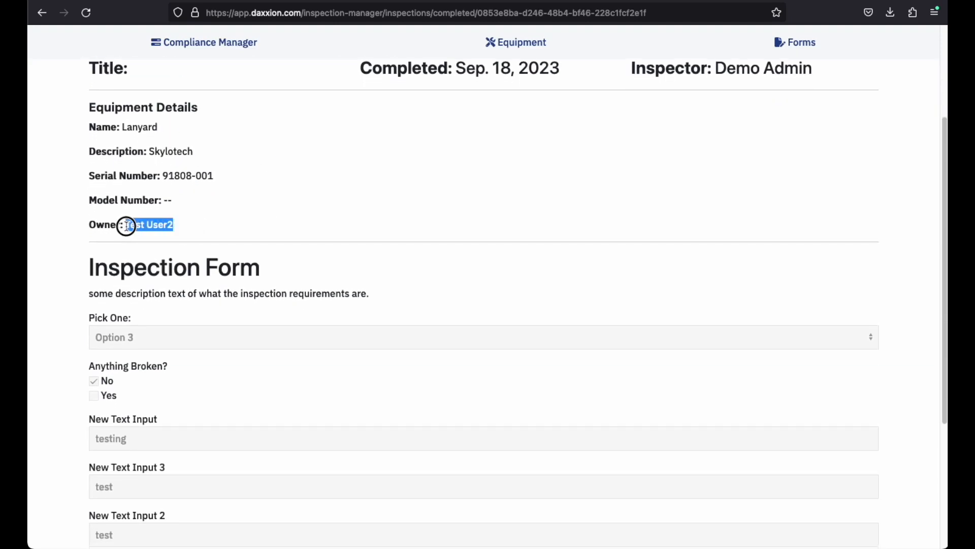
pyautogui.click(175, 226)
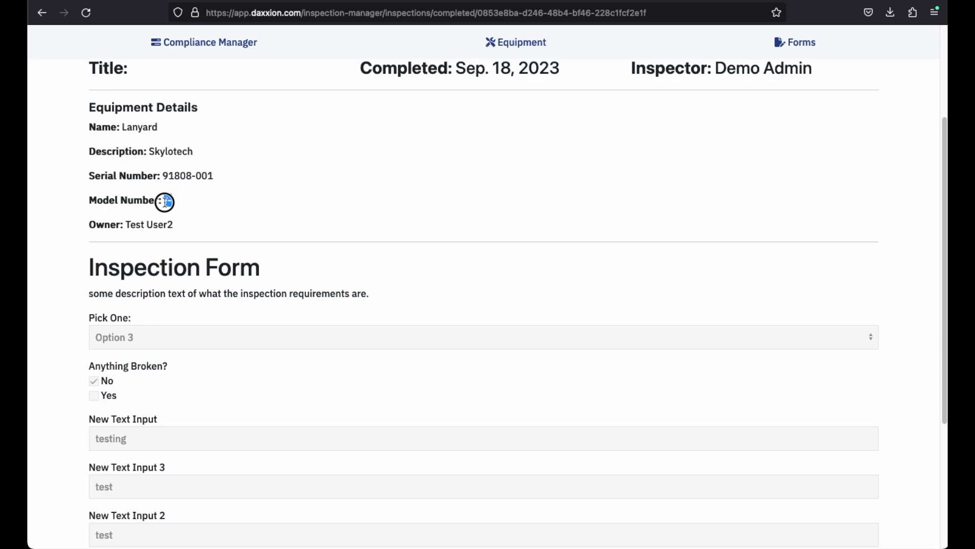
# Step: Read through the completed inspection form's answers, date, notes and inspection disposition
pyautogui.scroll(-1, 279, 164)
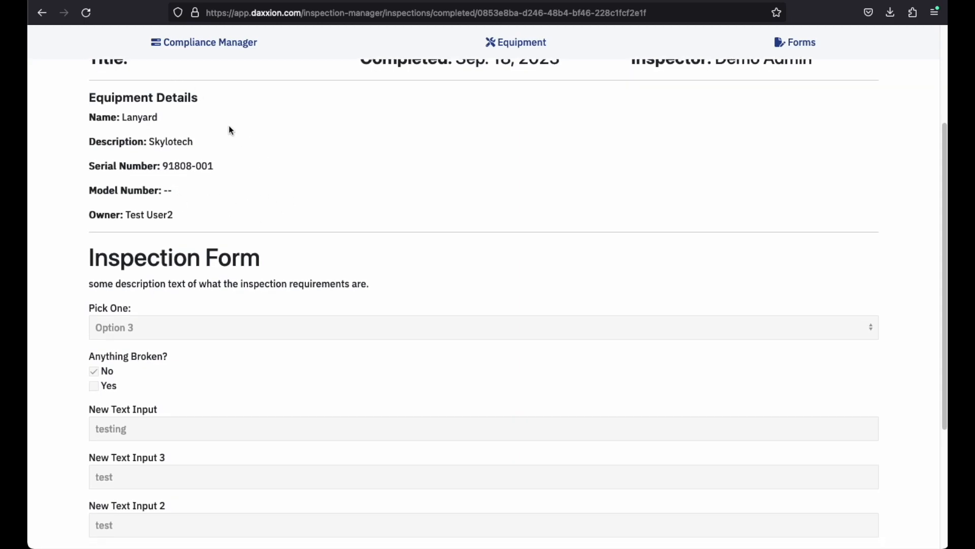
pyautogui.scroll(-3, 351, 202)
pyautogui.scroll(-1, 352, 197)
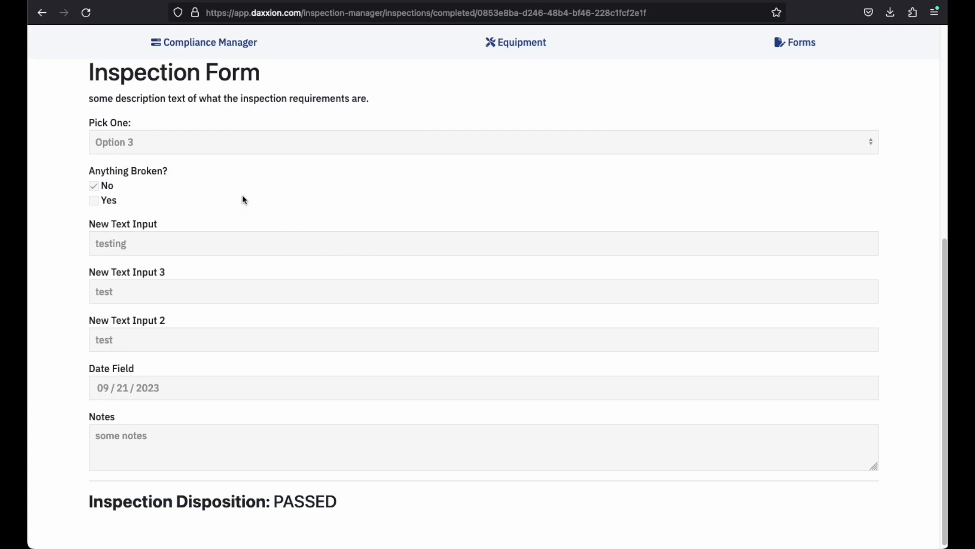
pyautogui.scroll(1, 209, 179)
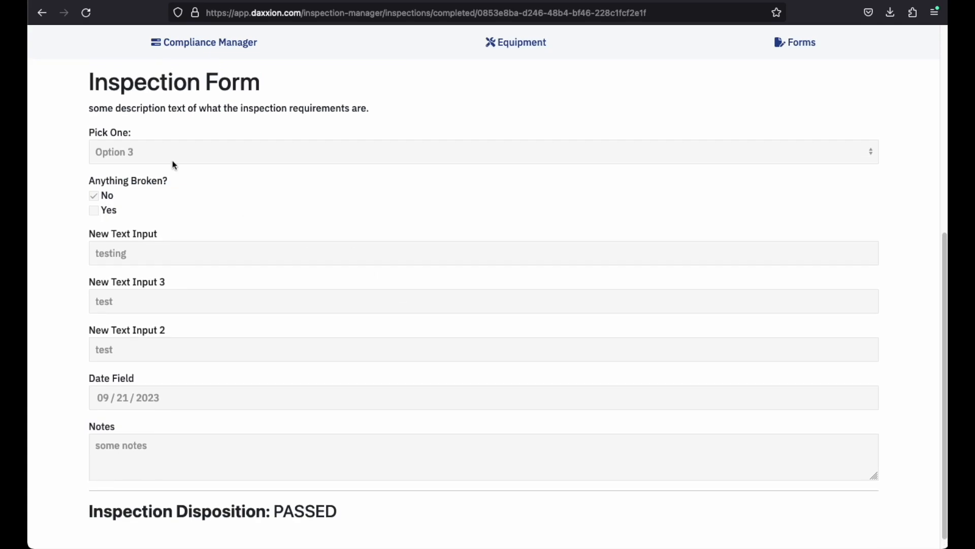
pyautogui.click(97, 193)
pyautogui.scroll(-1, 219, 250)
pyautogui.doubleClick(158, 288)
pyautogui.doubleClick(154, 343)
pyautogui.click(178, 390)
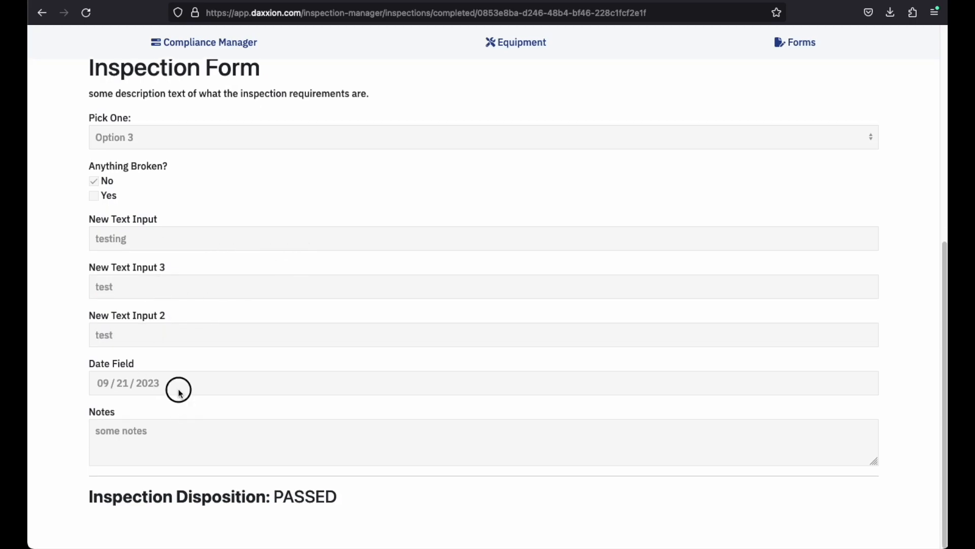
pyautogui.doubleClick(173, 429)
pyautogui.moveTo(346, 495); pyautogui.dragTo(87, 495)
pyautogui.click(83, 492)
pyautogui.click(203, 243)
# Step: Download the completed inspection as a PDF and open Lanyard_2023-09-29.pdf
pyautogui.scroll(5, 339, 331)
pyautogui.scroll(3, 337, 331)
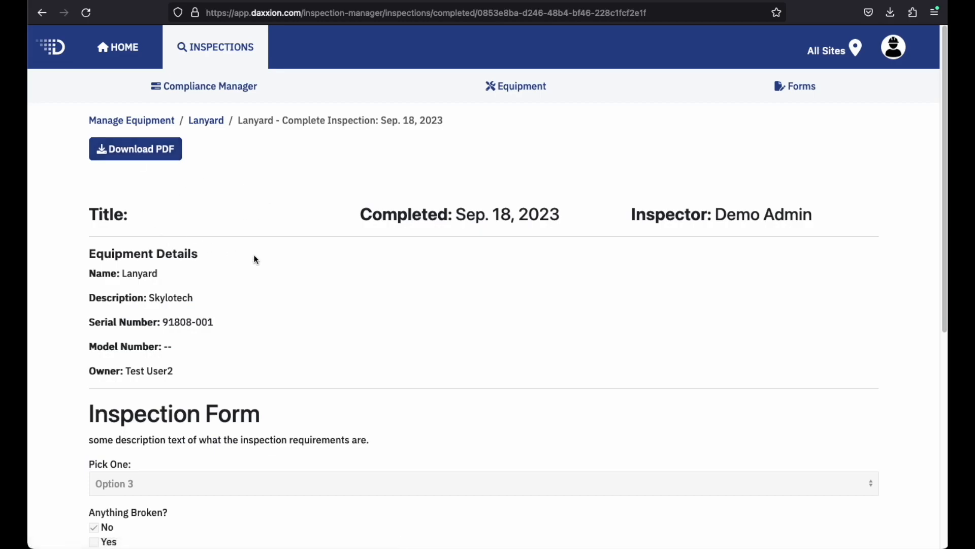
pyautogui.scroll(-5, 390, 380)
pyautogui.scroll(5, 391, 385)
pyautogui.click(131, 150)
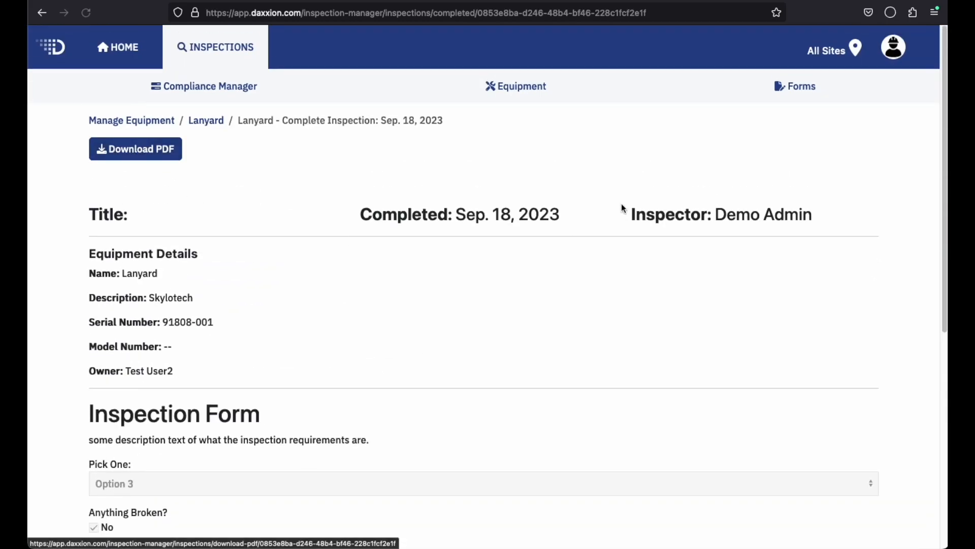
pyautogui.scroll(-6, 381, 367)
pyautogui.scroll(6, 377, 390)
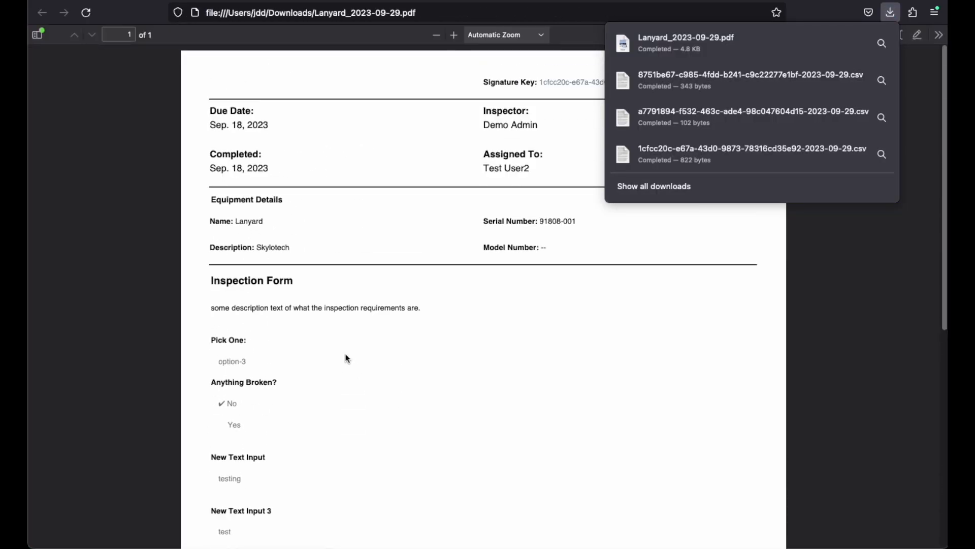
pyautogui.click(890, 12)
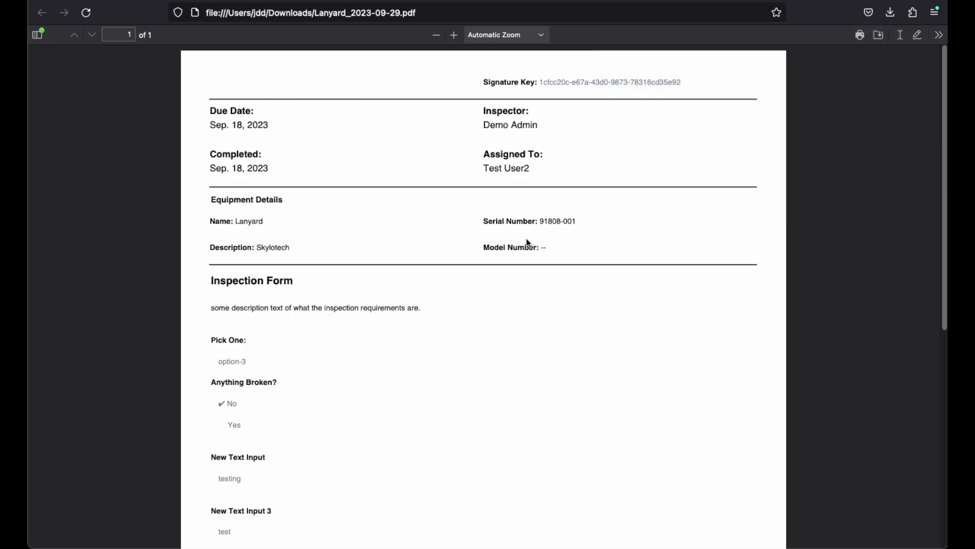
# Step: Read through the downloaded inspection PDF from the header and equipment details to the end of the form
pyautogui.scroll(-5, 518, 244)
pyautogui.scroll(5, 544, 285)
pyautogui.scroll(-3, 521, 309)
pyautogui.scroll(-3, 520, 312)
pyautogui.scroll(6, 501, 363)
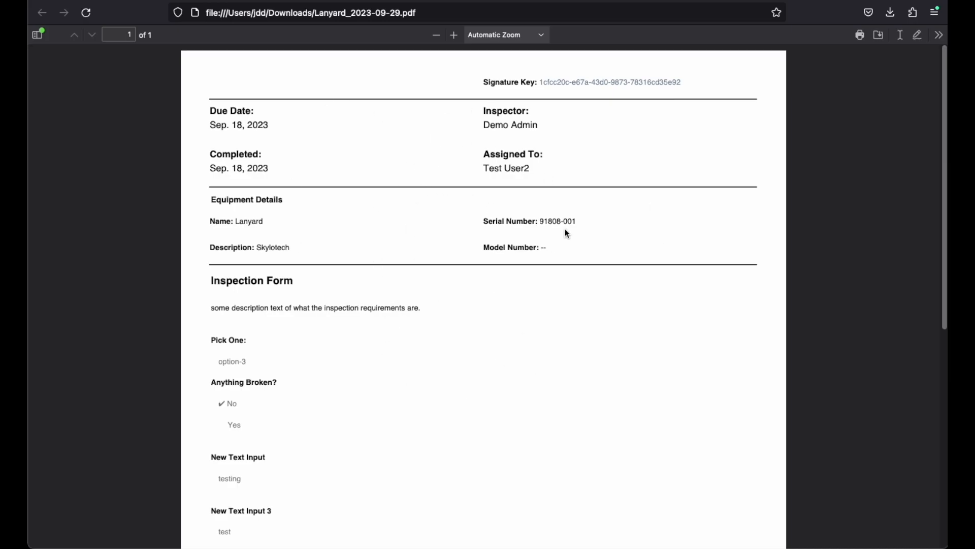
pyautogui.scroll(-5, 470, 312)
pyautogui.scroll(5, 470, 312)
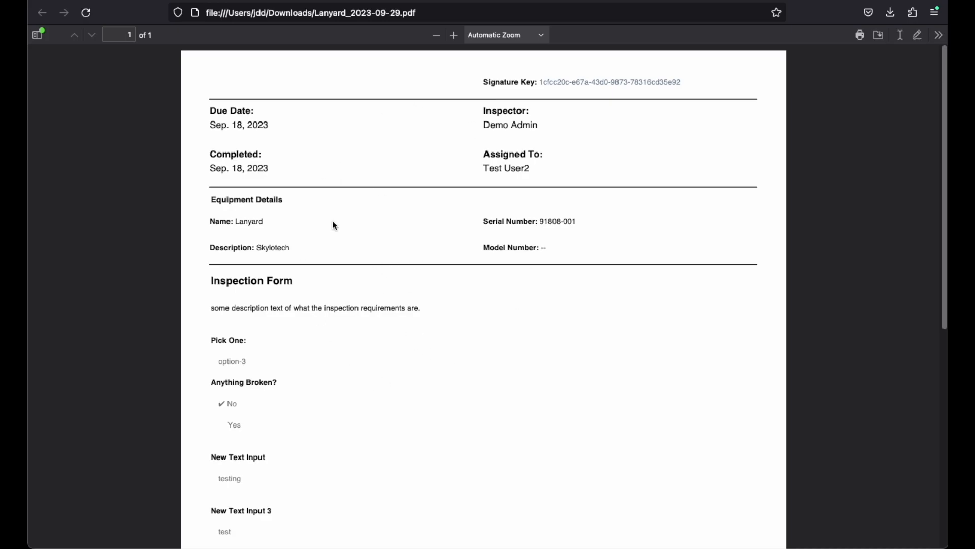
pyautogui.scroll(-5, 405, 214)
pyautogui.scroll(5, 376, 197)
# Step: Leave the PDF for the completed inspection page, and go back to the Lanyard's detail page
pyautogui.click(354, 0)
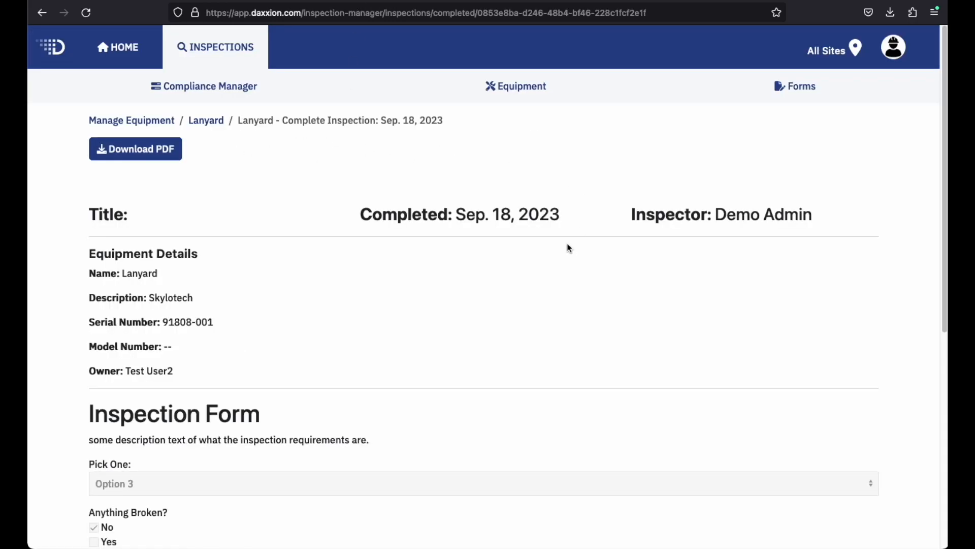
pyautogui.scroll(-8, 345, 269)
pyautogui.scroll(8, 355, 279)
pyautogui.click(212, 122)
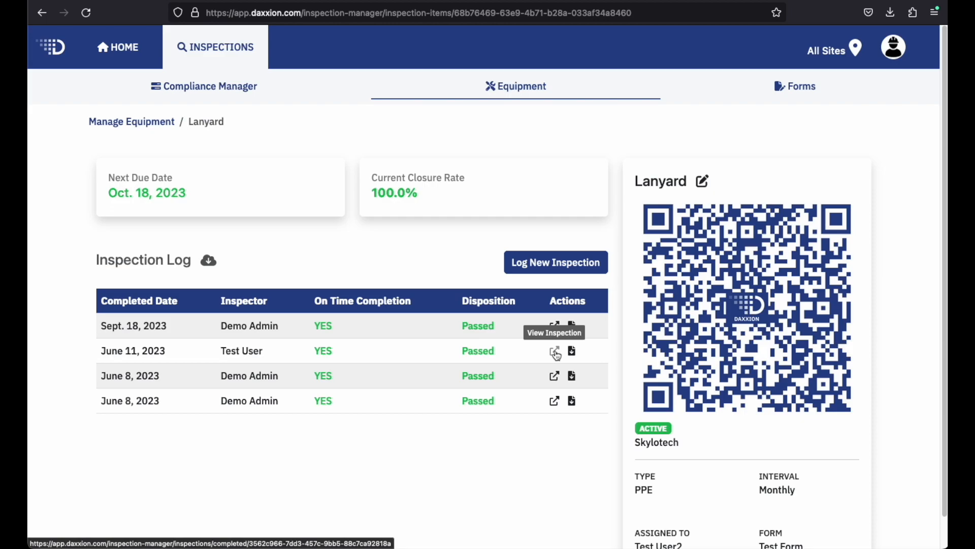
# Step: View the Lanyard's completed inspection of June 11, 2023 through to its disposition, and return to the Lanyard's detail page
pyautogui.click(562, 351)
pyautogui.scroll(-7, 389, 320)
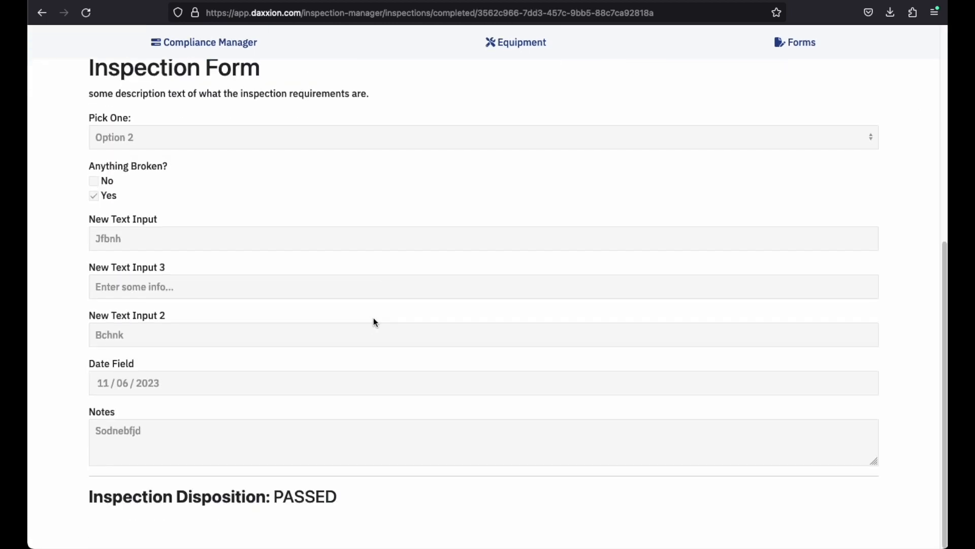
pyautogui.scroll(7, 294, 349)
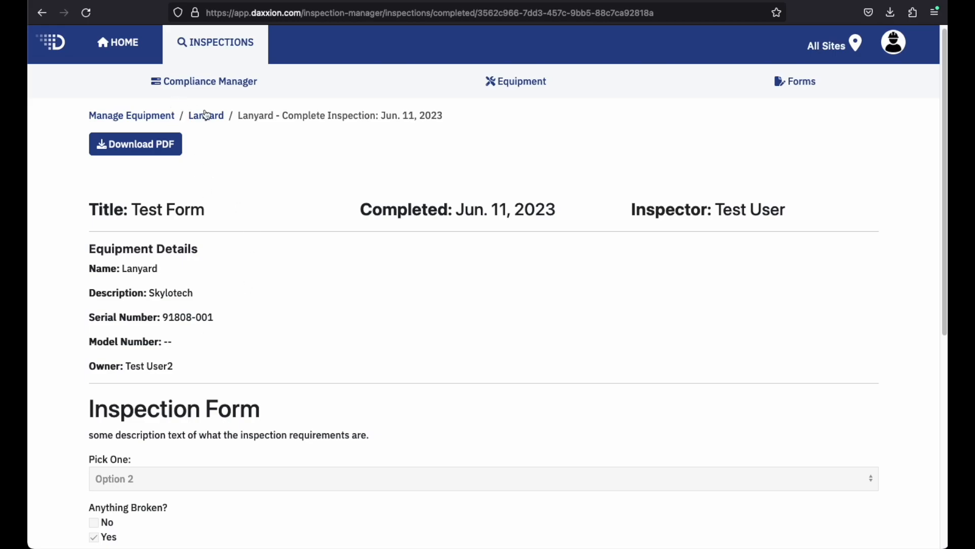
pyautogui.click(216, 116)
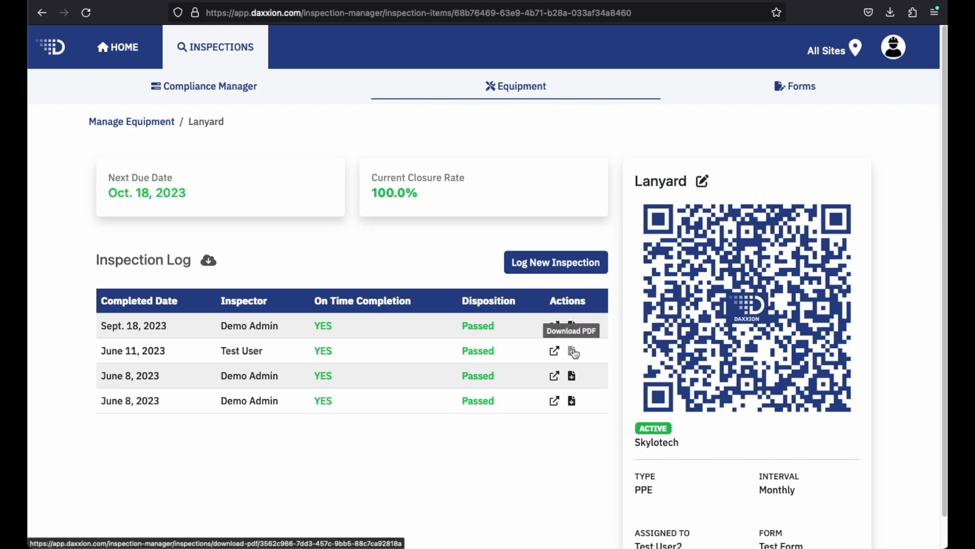
# Step: Download the Sept. 18, 2023 inspection as a PDF directly from the inspection log, and close the opened PDF
pyautogui.click(571, 325)
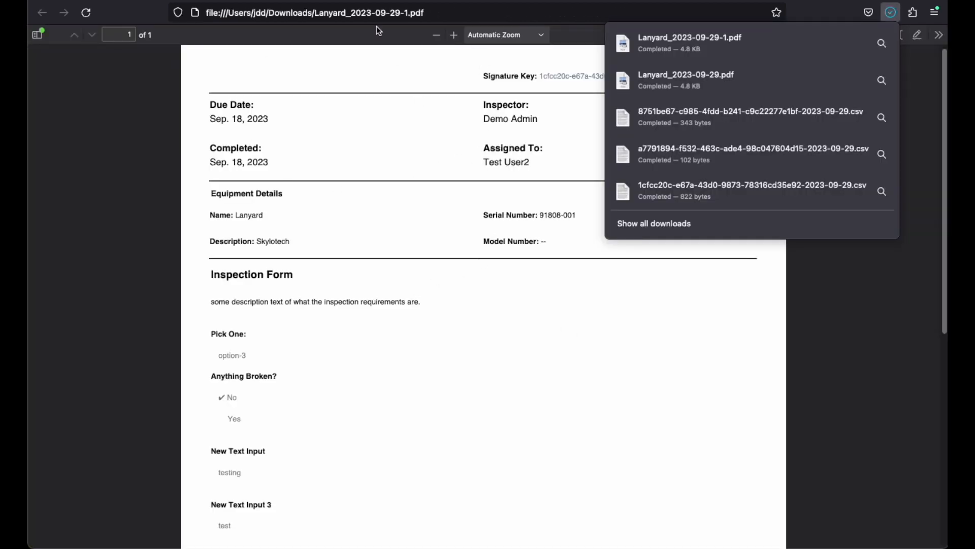
pyautogui.press('super+w')
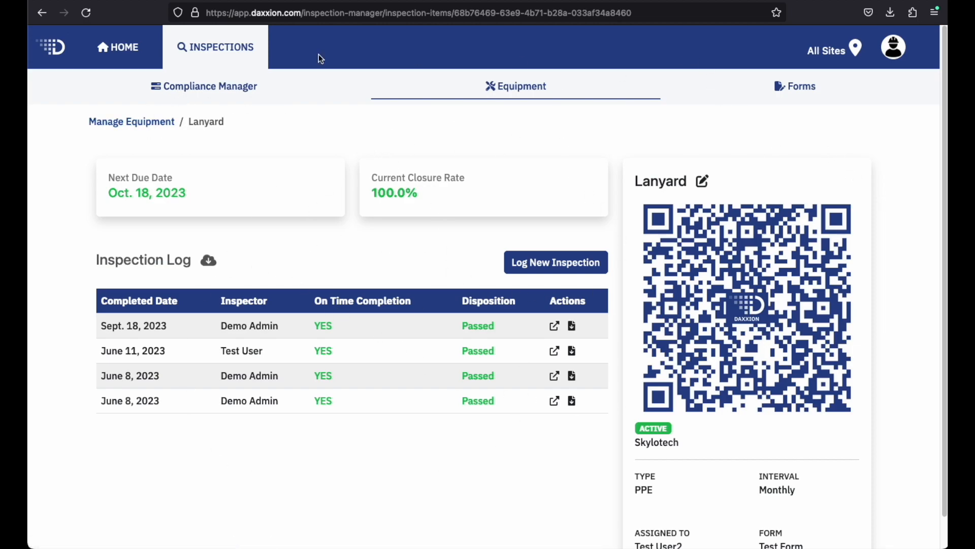
# Step: Download the Lanyard's full inspection log, open it as a spreadsheet, and hide the formatting options to reveal all columns
pyautogui.click(208, 260)
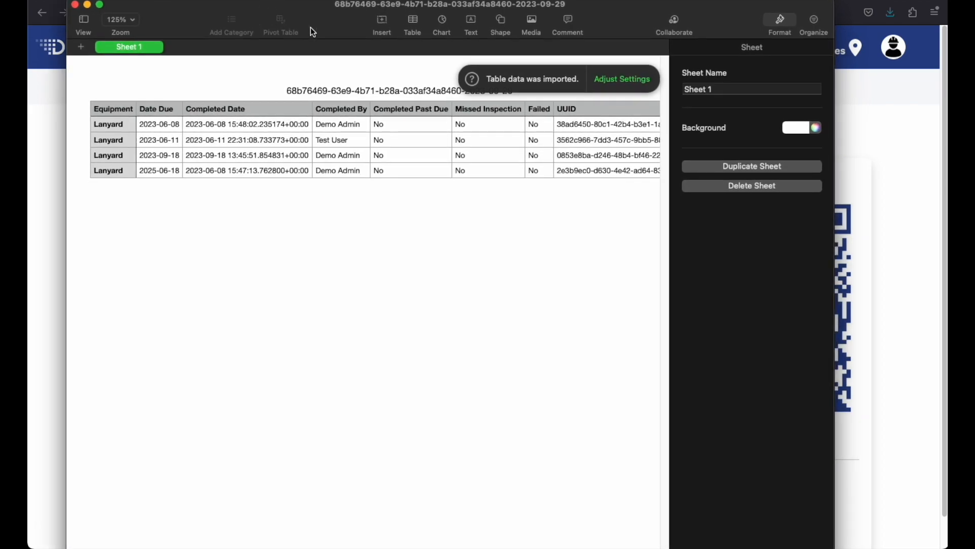
pyautogui.click(781, 23)
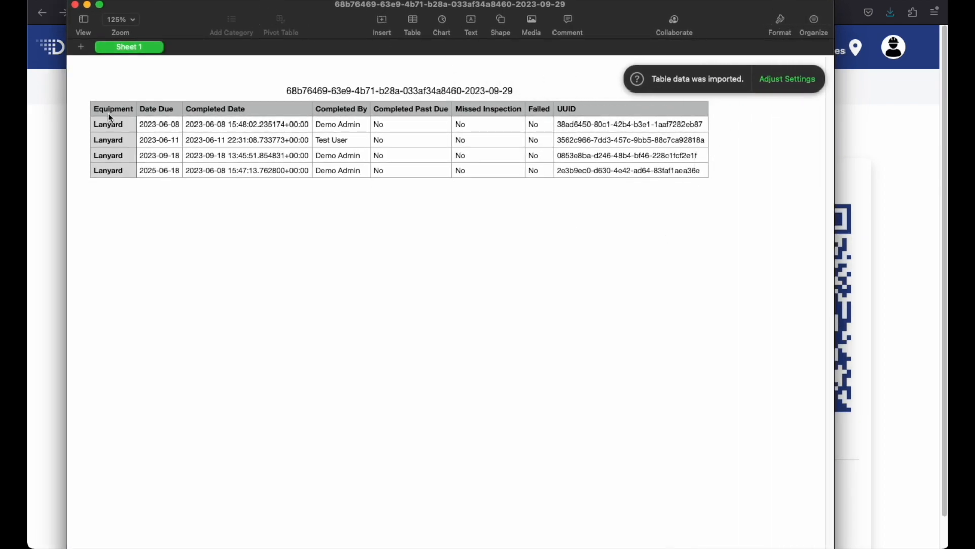
# Step: Examine the Lanyard rows in the exported inspection log, then move the spreadsheet aside and close it
pyautogui.click(88, 120)
pyautogui.click(118, 140)
pyautogui.click(113, 155)
pyautogui.press('Down')
pyautogui.click(124, 125)
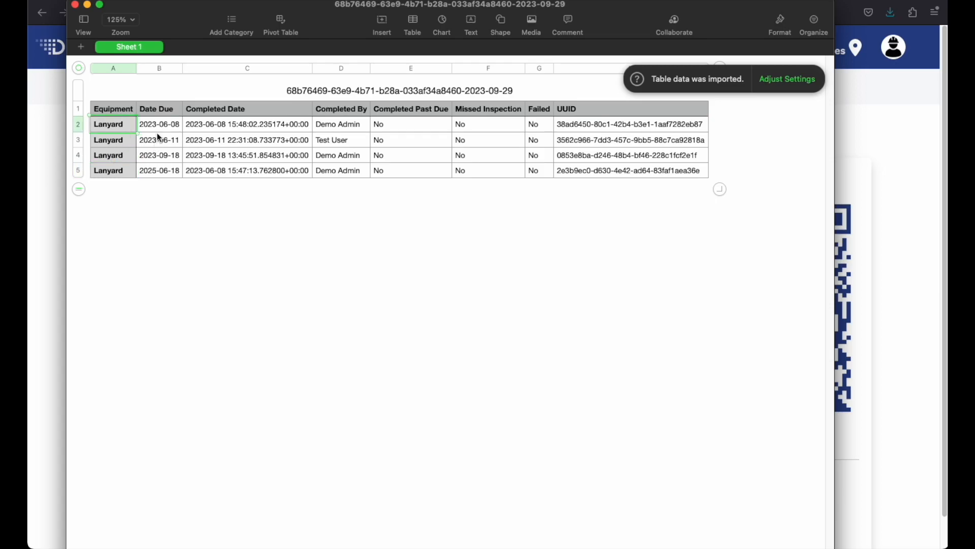
pyautogui.moveTo(221, 19); pyautogui.dragTo(439, 229)
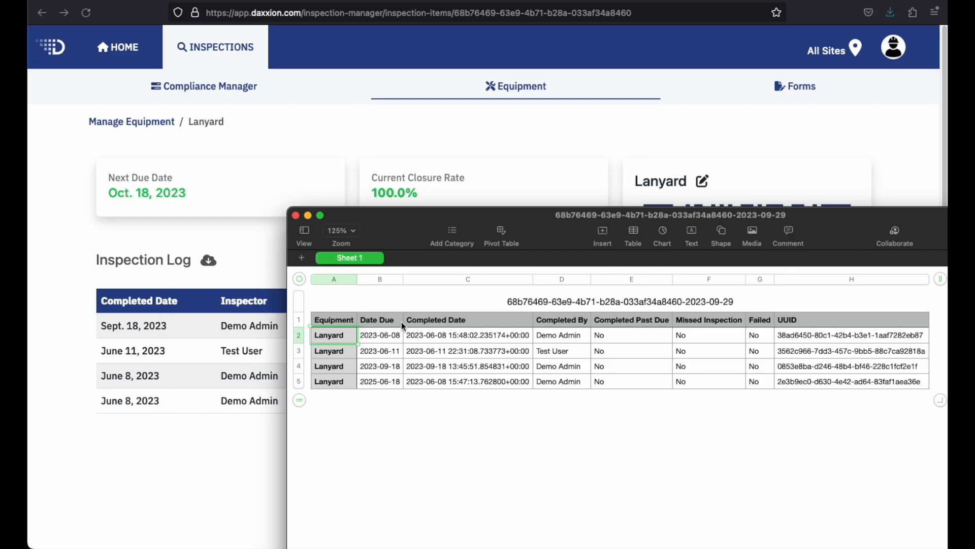
pyautogui.click(296, 216)
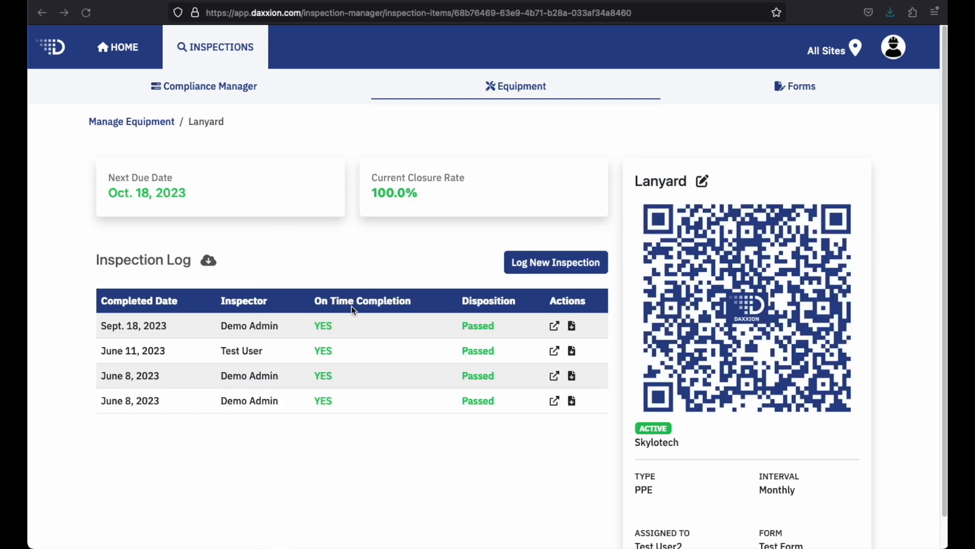
# Step: Start logging a new inspection for the Lanyard
pyautogui.scroll(-2, 401, 311)
pyautogui.click(482, 231)
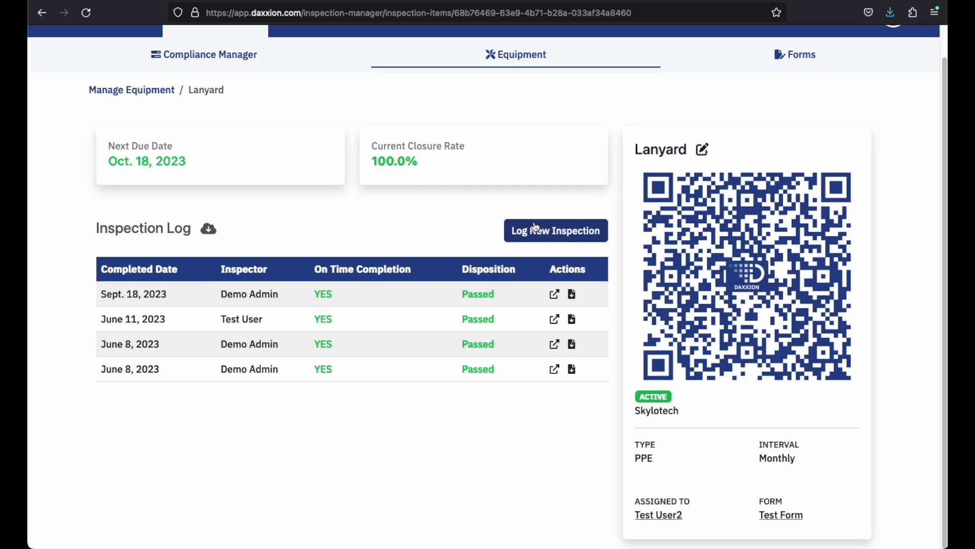
pyautogui.click(547, 238)
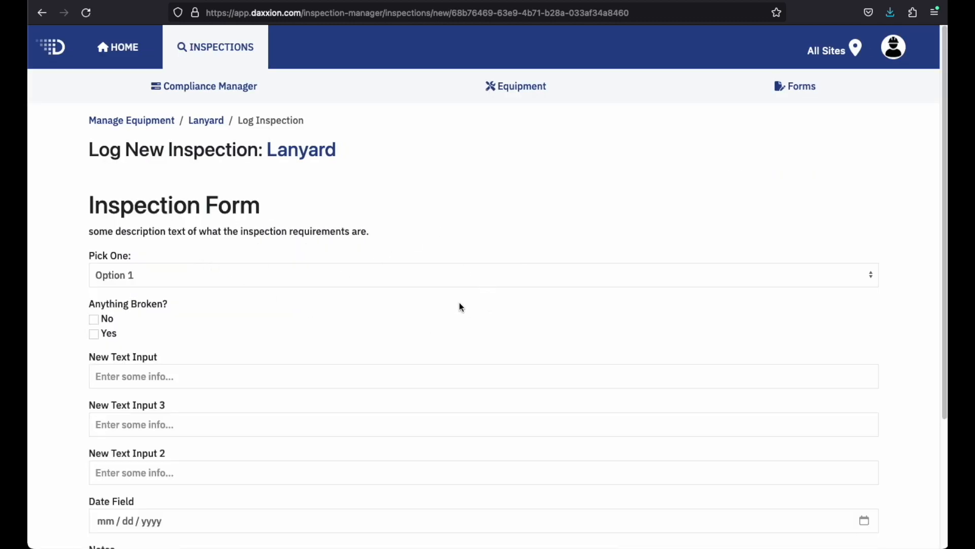
# Step: Look over the new inspection form's fields, from the choice and text inputs to the date, notes and overall disposition
pyautogui.scroll(-3, 459, 304)
pyautogui.scroll(3, 449, 362)
pyautogui.scroll(-3, 442, 359)
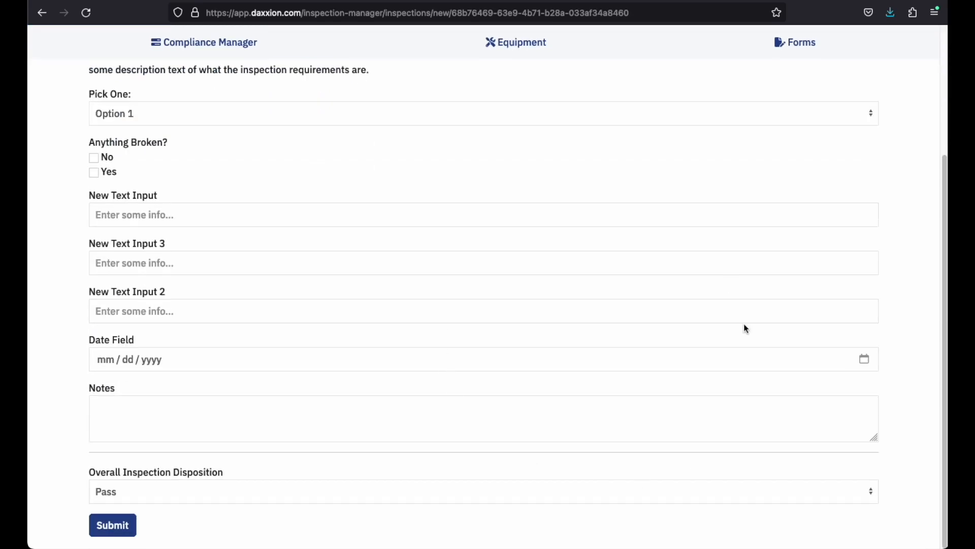
pyautogui.scroll(3, 391, 288)
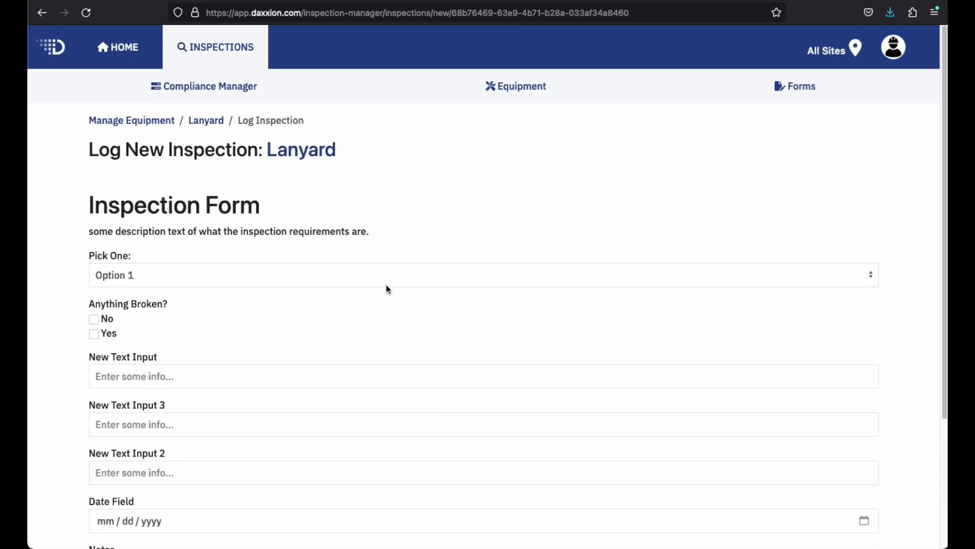
pyautogui.rightClick(388, 273)
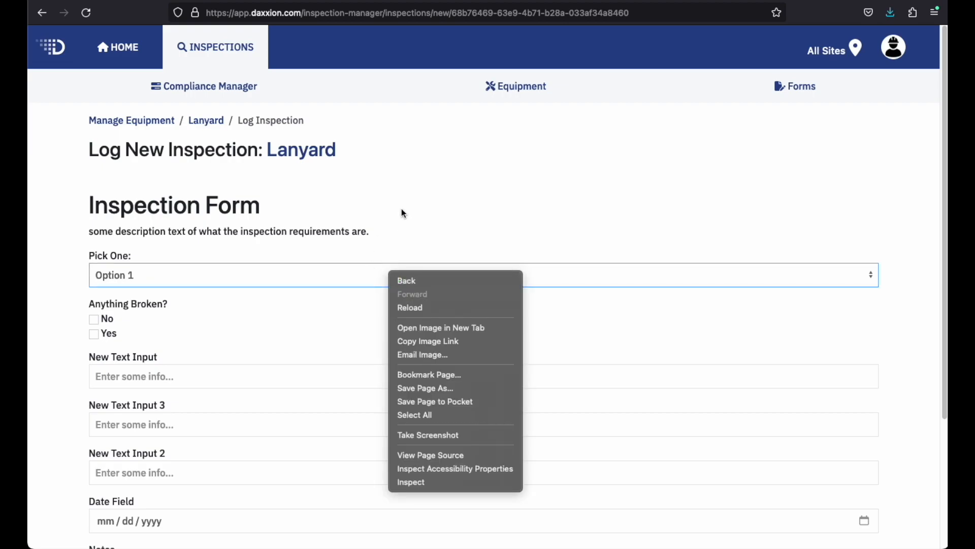
pyautogui.press('Escape')
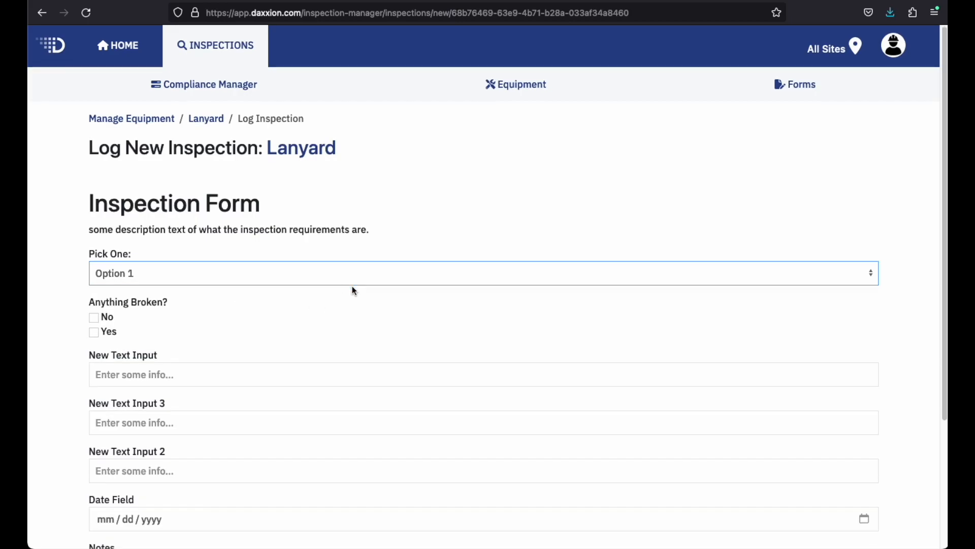
pyautogui.scroll(-3, 352, 285)
pyautogui.scroll(1, 254, 136)
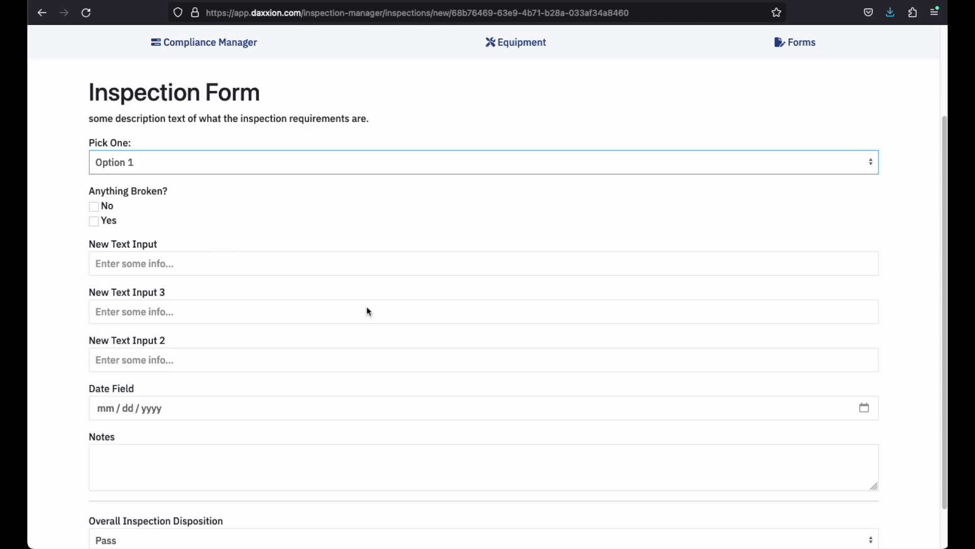
pyautogui.scroll(-3, 222, 360)
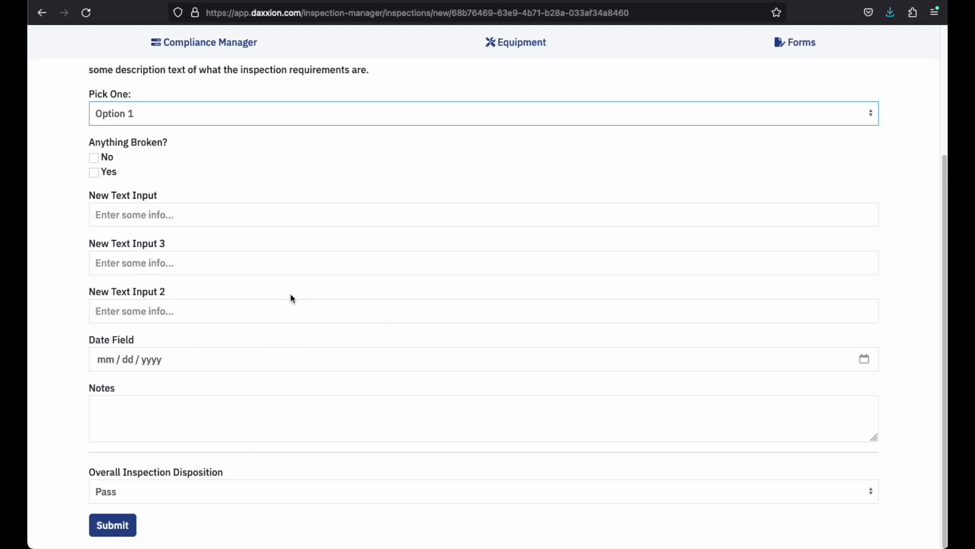
pyautogui.scroll(1, 290, 299)
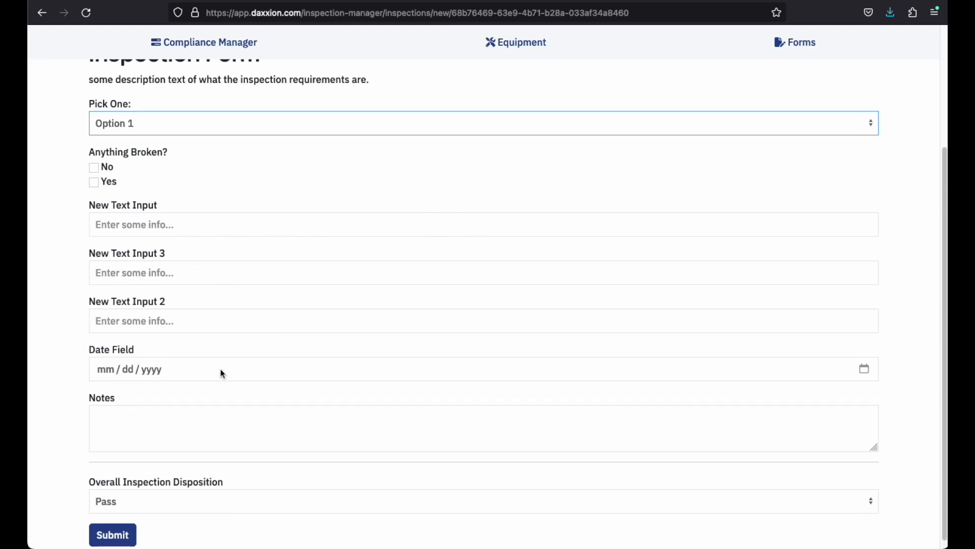
pyautogui.scroll(-1, 437, 368)
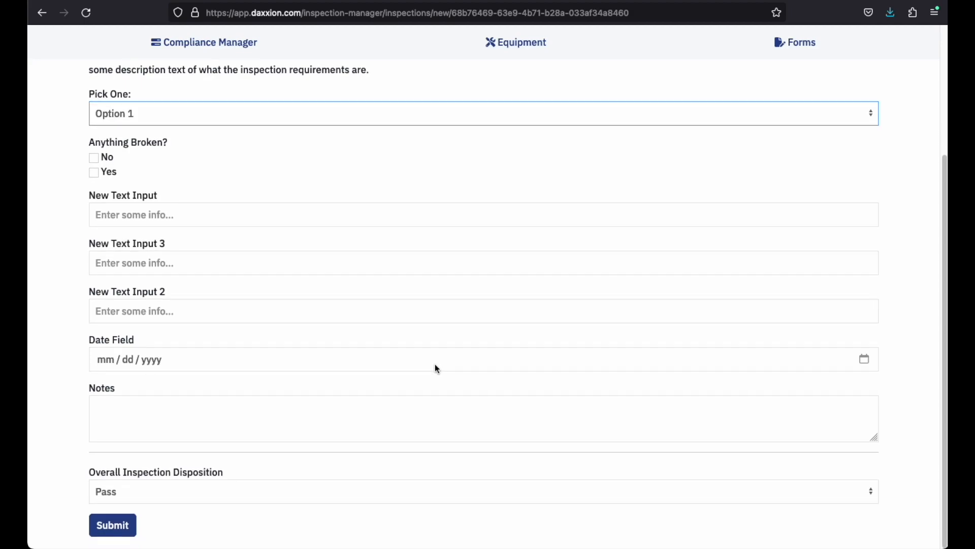
# Step: Check the Pass and Fail choices for the overall inspection disposition, and return to the Lanyard's detail page
pyautogui.click(124, 492)
pyautogui.click(145, 489)
pyautogui.moveTo(250, 470); pyautogui.dragTo(87, 483)
pyautogui.click(126, 495)
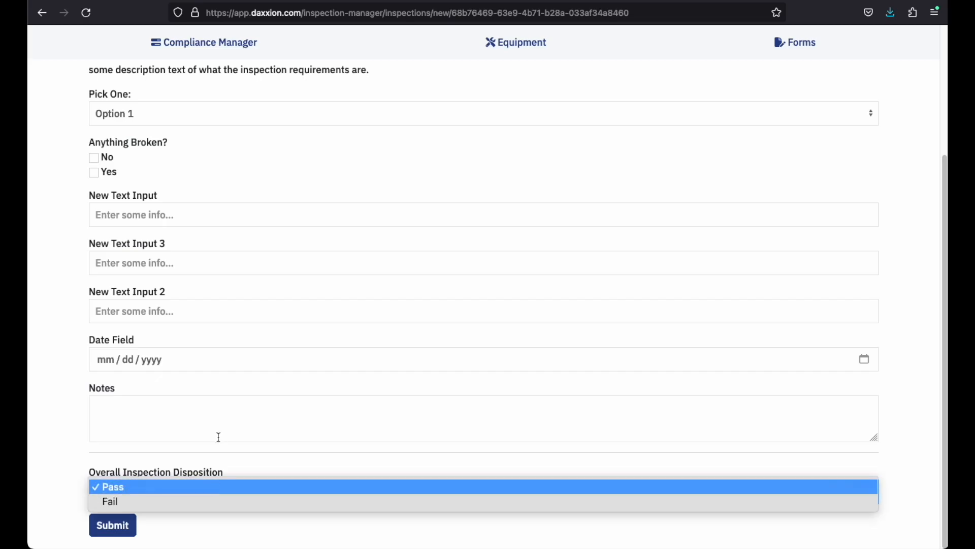
pyautogui.click(227, 456)
pyautogui.click(95, 525)
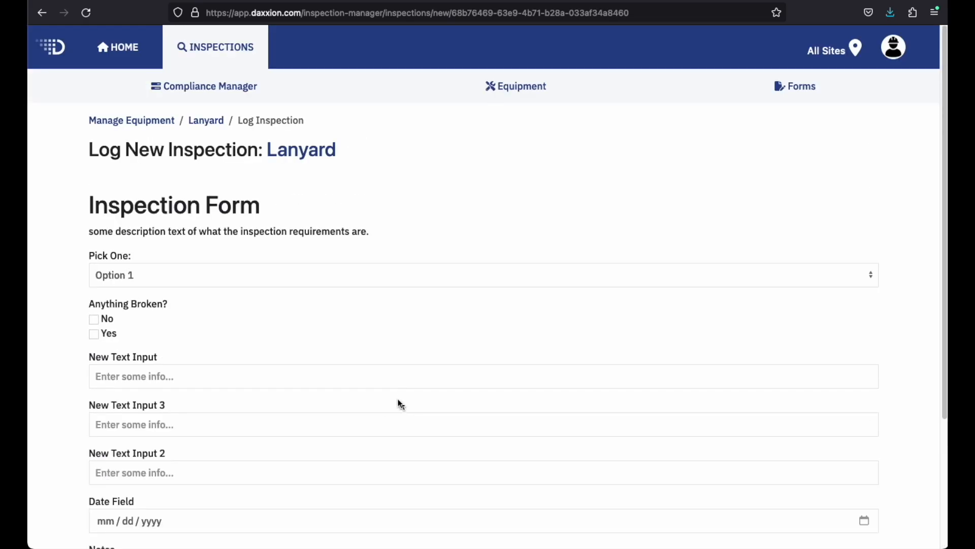
pyautogui.click(207, 120)
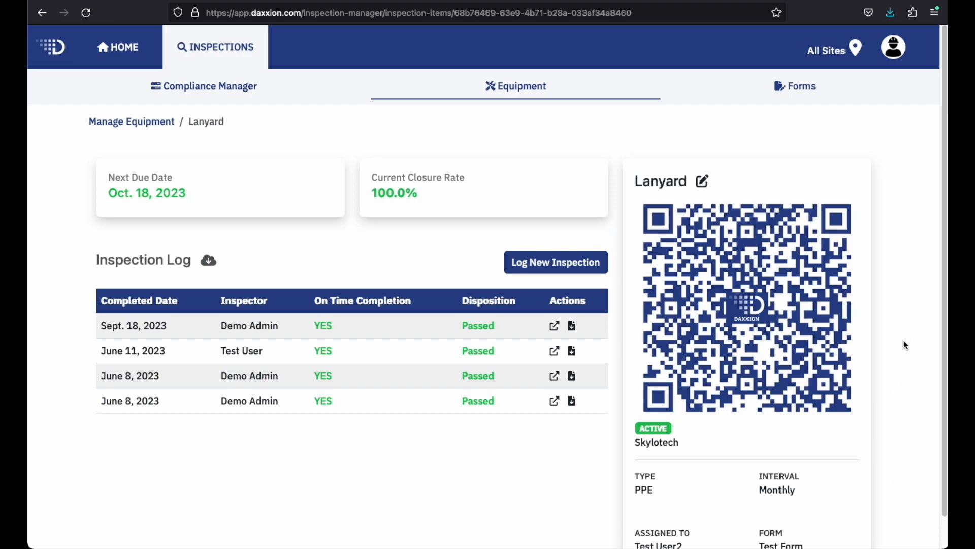
# Step: Check the image actions available for the Lanyard's QR code, such as saving or copying it, and dismiss them
pyautogui.scroll(-1, 904, 345)
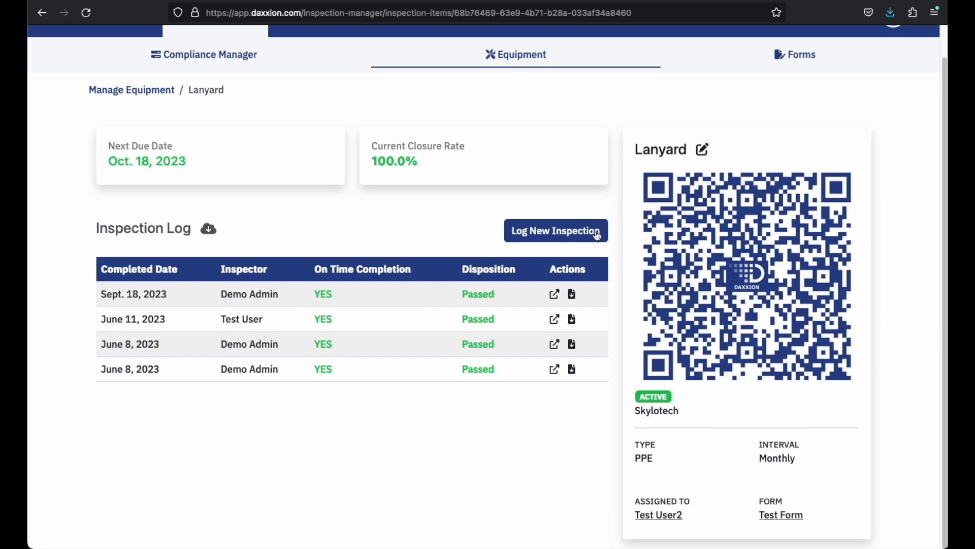
pyautogui.rightClick(711, 299)
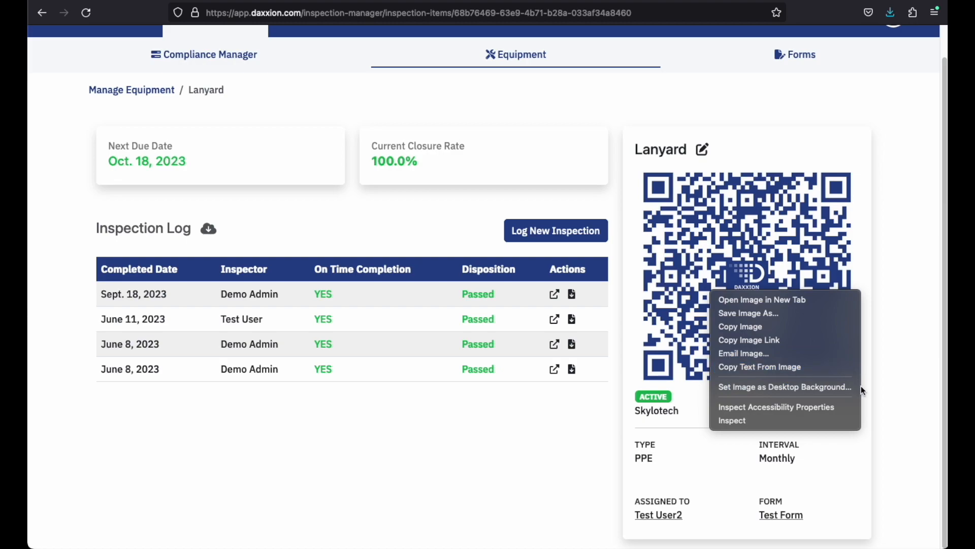
pyautogui.click(901, 220)
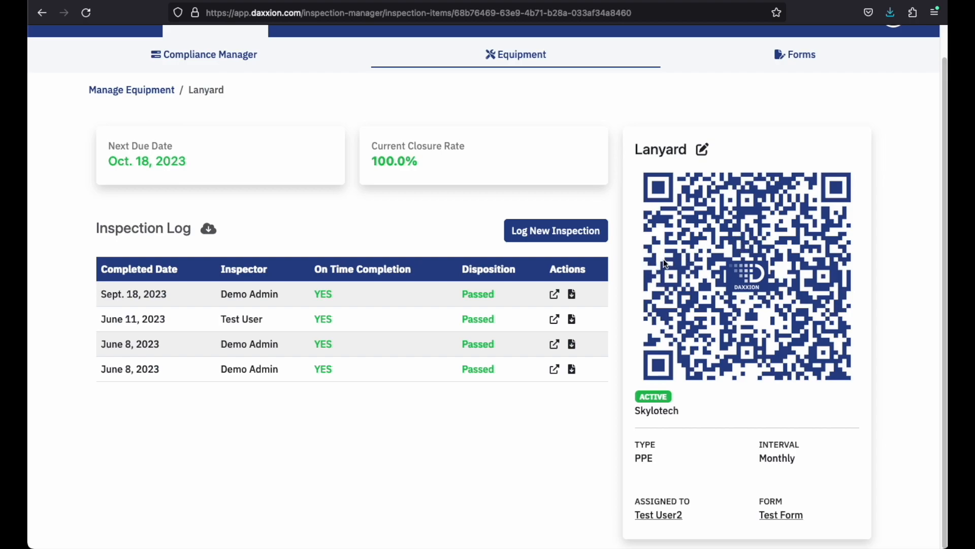
pyautogui.rightClick(717, 258)
pyautogui.click(694, 214)
# Step: Review the Lanyard's description, equipment type and inspection interval below the QR code
pyautogui.moveTo(692, 414); pyautogui.dragTo(635, 416)
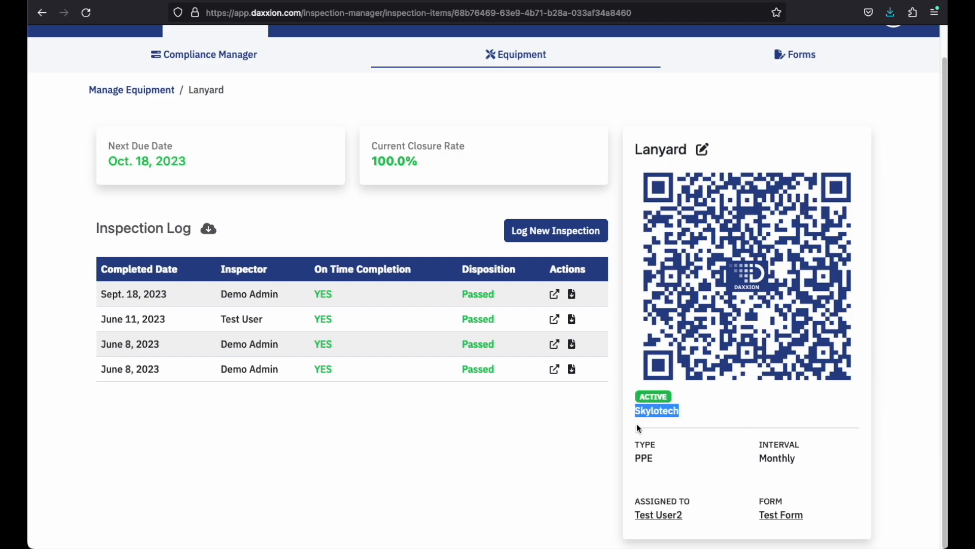
pyautogui.moveTo(670, 455); pyautogui.dragTo(635, 464)
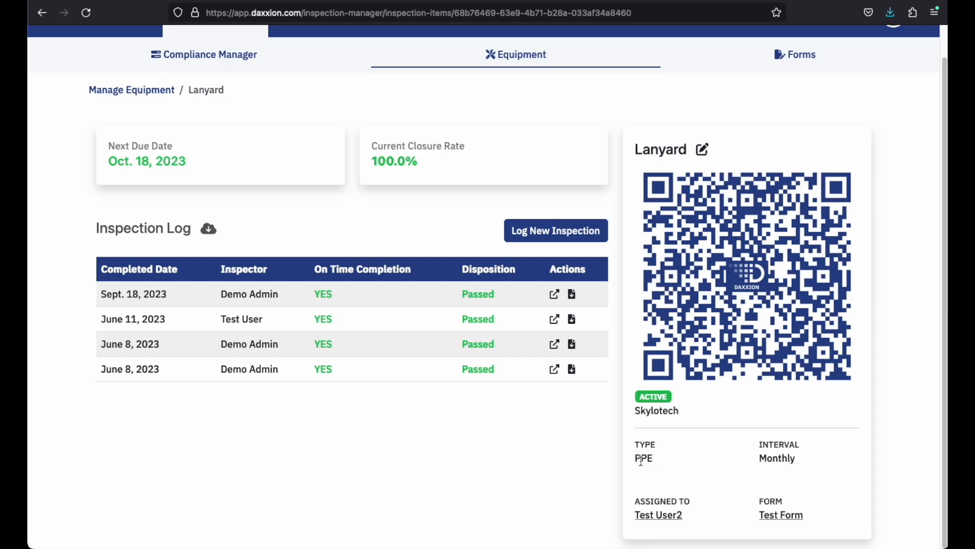
pyautogui.moveTo(797, 458); pyautogui.dragTo(757, 460)
pyautogui.click(701, 460)
# Step: Open the Lanyard for editing and look over its equipment details, assignment, site and inspection date fields
pyautogui.click(704, 153)
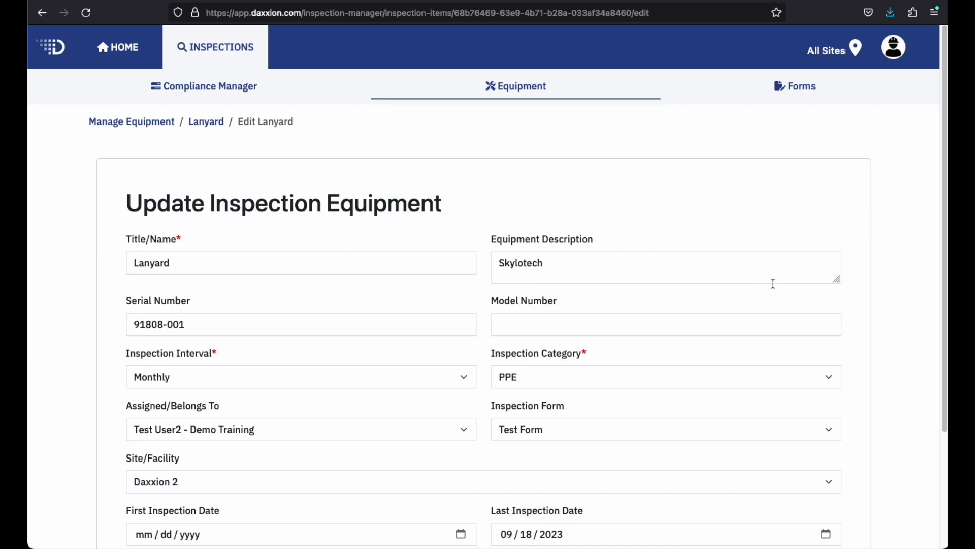
pyautogui.scroll(-3, 840, 290)
pyautogui.scroll(1, 841, 290)
pyautogui.scroll(-1, 840, 290)
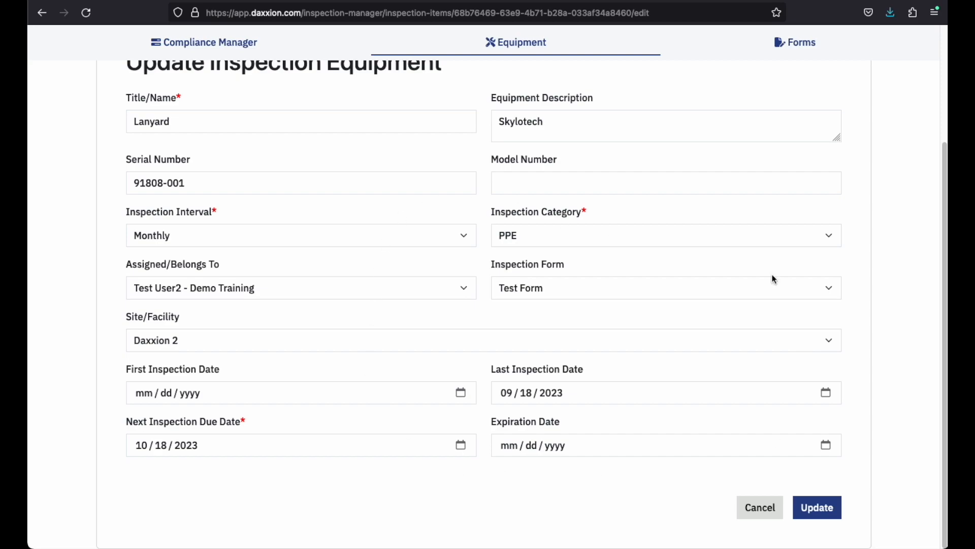
# Step: Set the Lanyard's inspection category to Rescue Equipment and its site/facility to New Site
pyautogui.click(663, 243)
pyautogui.click(663, 260)
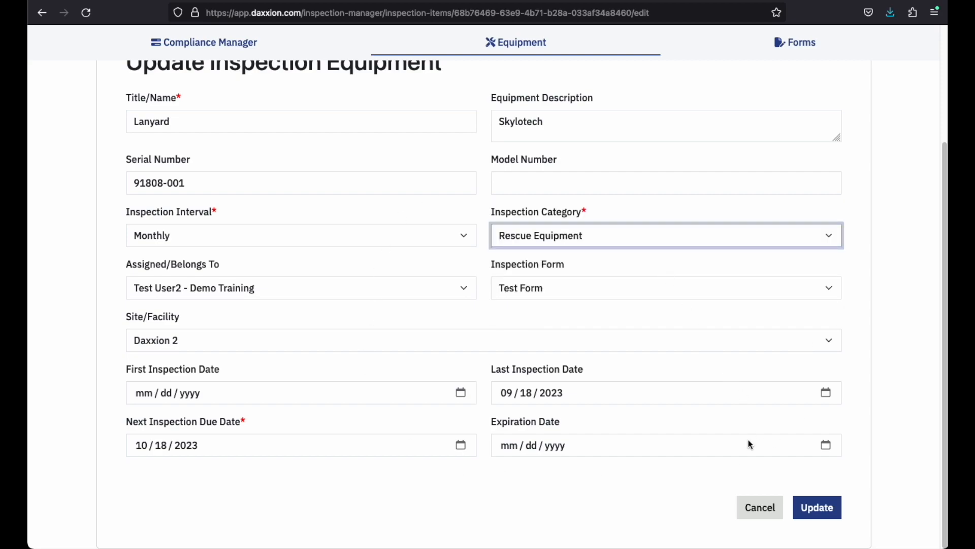
pyautogui.click(324, 348)
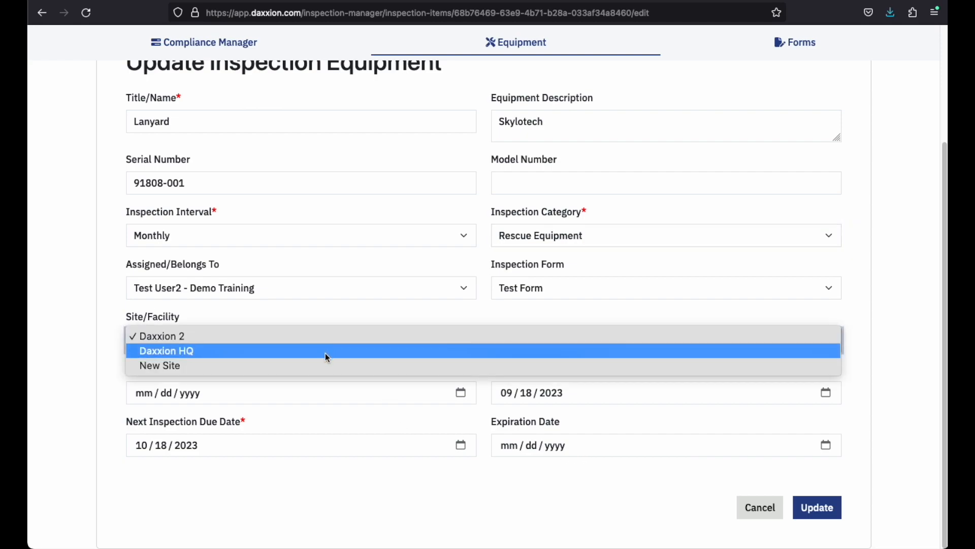
pyautogui.click(323, 364)
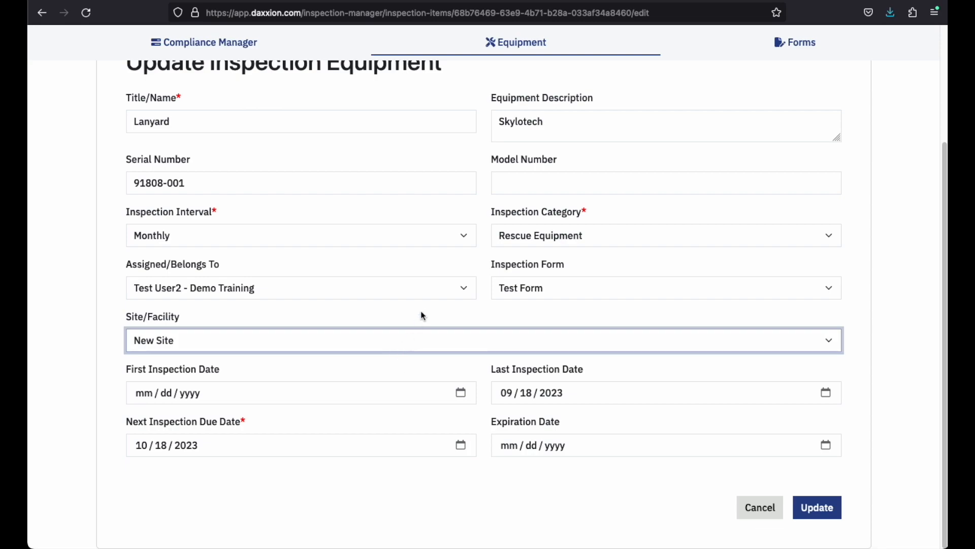
# Step: Review the people available for the Lanyard's Assigned/Belongs To field
pyautogui.click(430, 295)
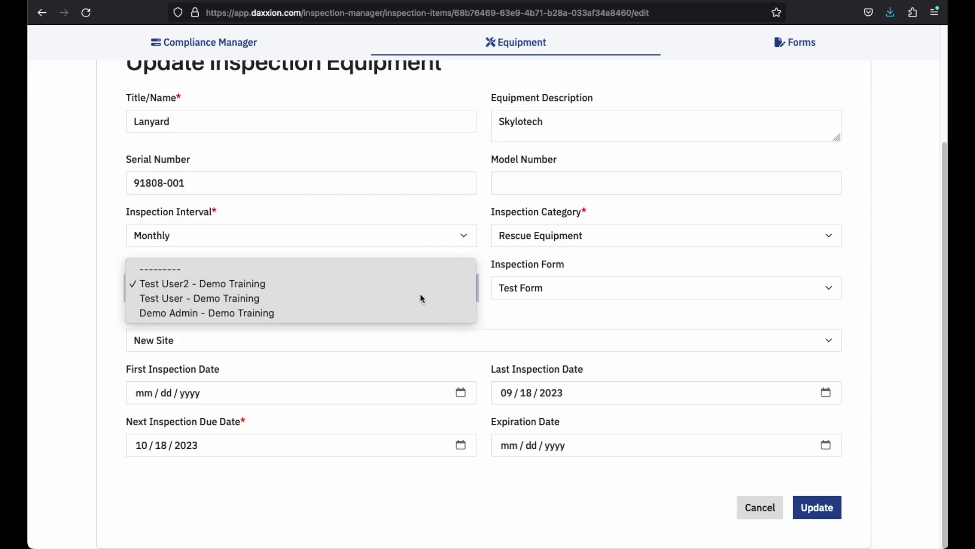
pyautogui.click(422, 299)
pyautogui.click(420, 293)
pyautogui.click(410, 270)
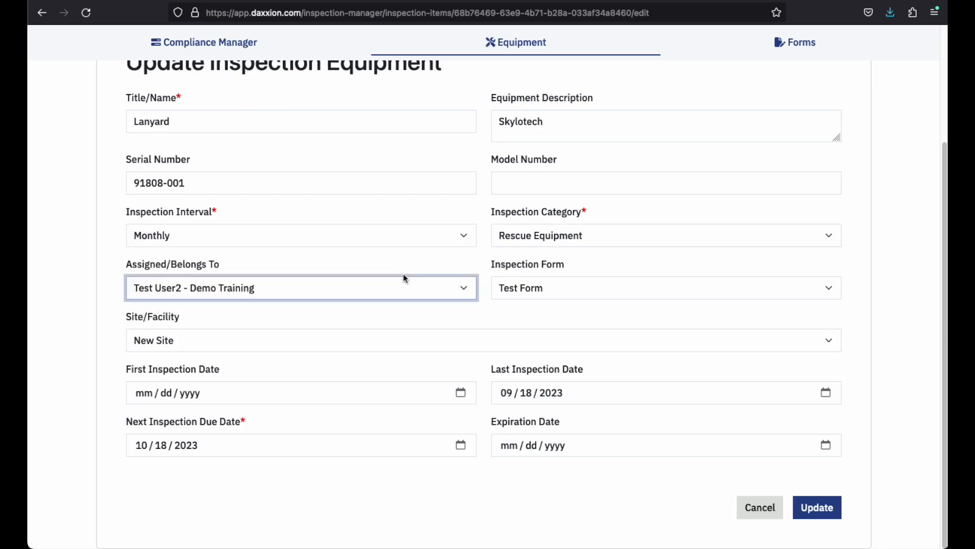
# Step: Check the assignee options in the Lanyard's form and save its updated equipment details
pyautogui.click(473, 289)
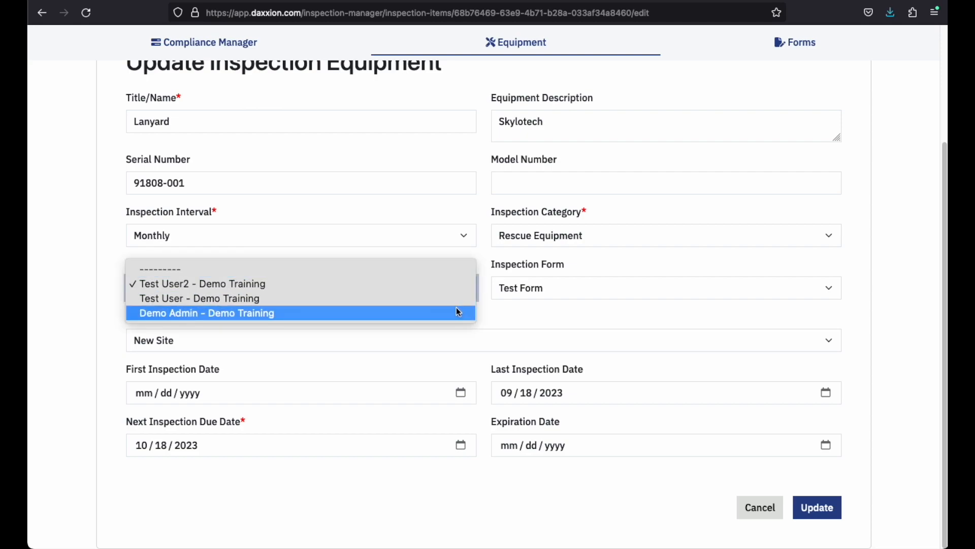
pyautogui.click(454, 294)
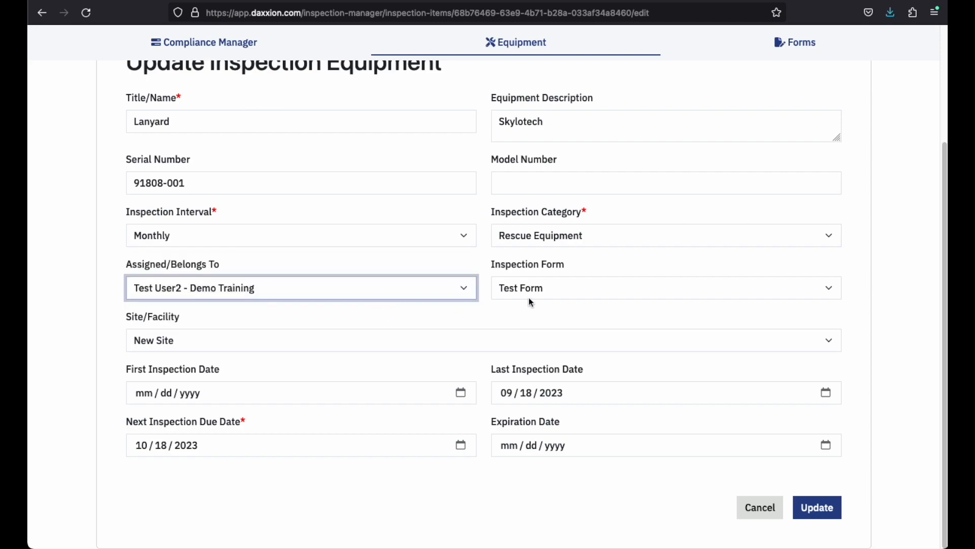
pyautogui.scroll(3, 538, 351)
pyautogui.scroll(-3, 664, 285)
pyautogui.click(816, 507)
pyautogui.scroll(-1, 846, 459)
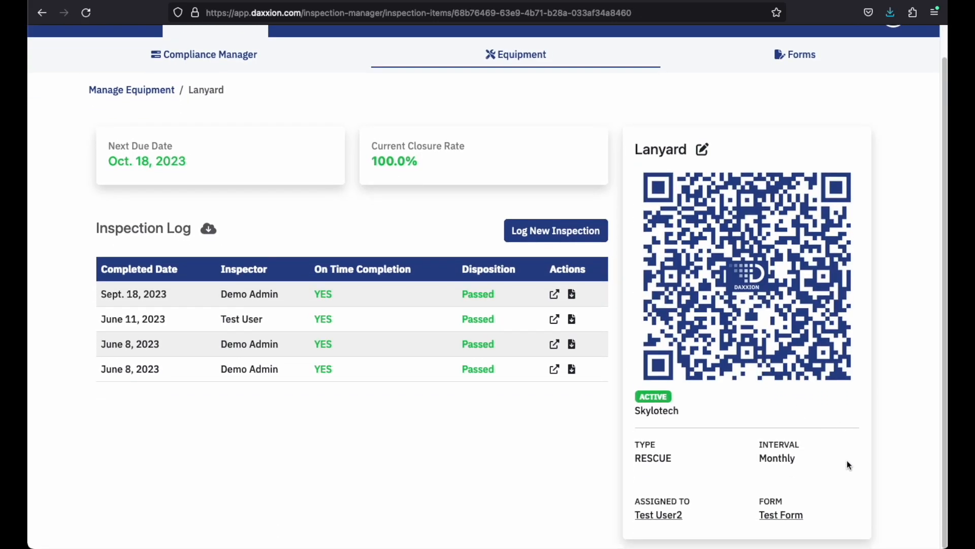
# Step: Check the Lanyard's equipment type on its details page and its location in the equipment list
pyautogui.moveTo(680, 458); pyautogui.dragTo(614, 457)
pyautogui.click(707, 467)
pyautogui.scroll(1, 728, 453)
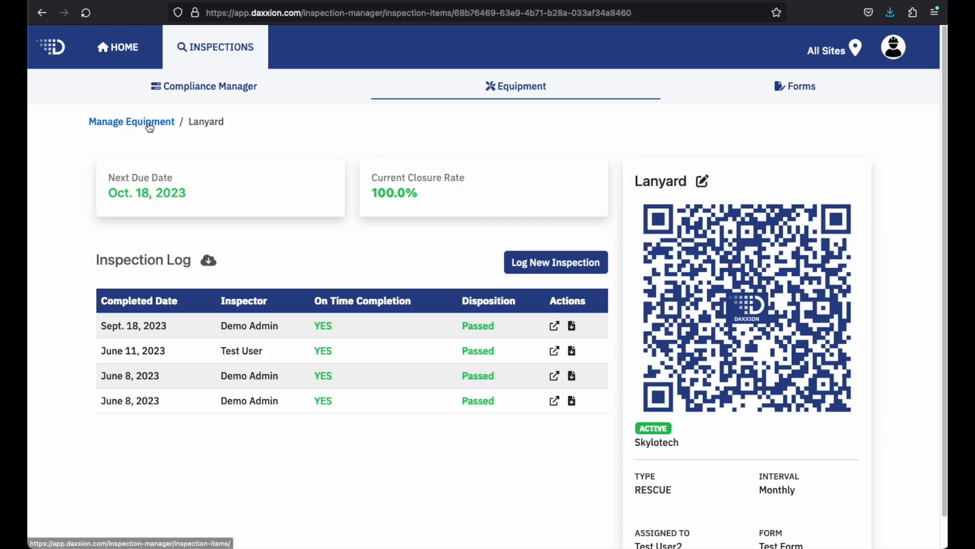
pyautogui.click(142, 122)
pyautogui.moveTo(341, 316); pyautogui.dragTo(299, 310)
pyautogui.click(347, 318)
# Step: View only the equipment located at New Site, and switch the site filter back to All Sites
pyautogui.click(849, 51)
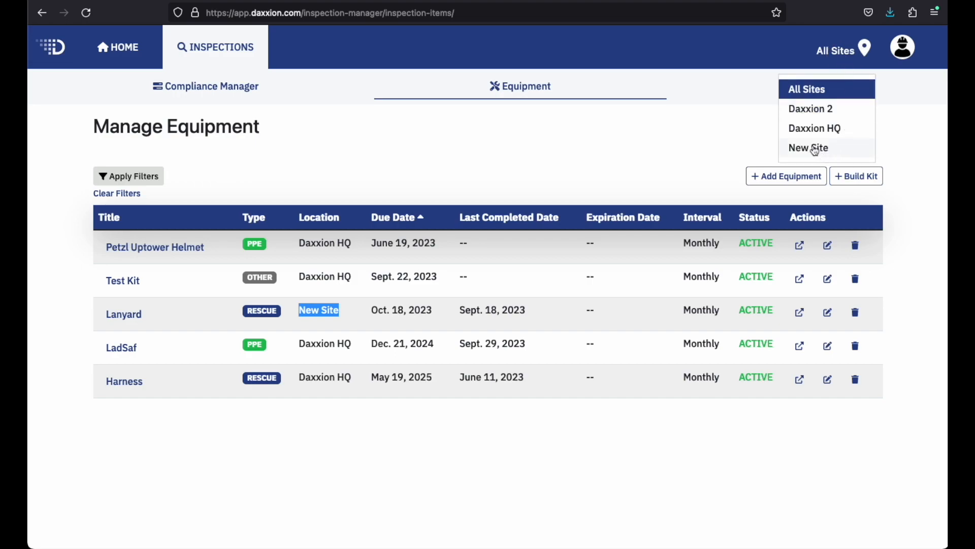
pyautogui.click(819, 152)
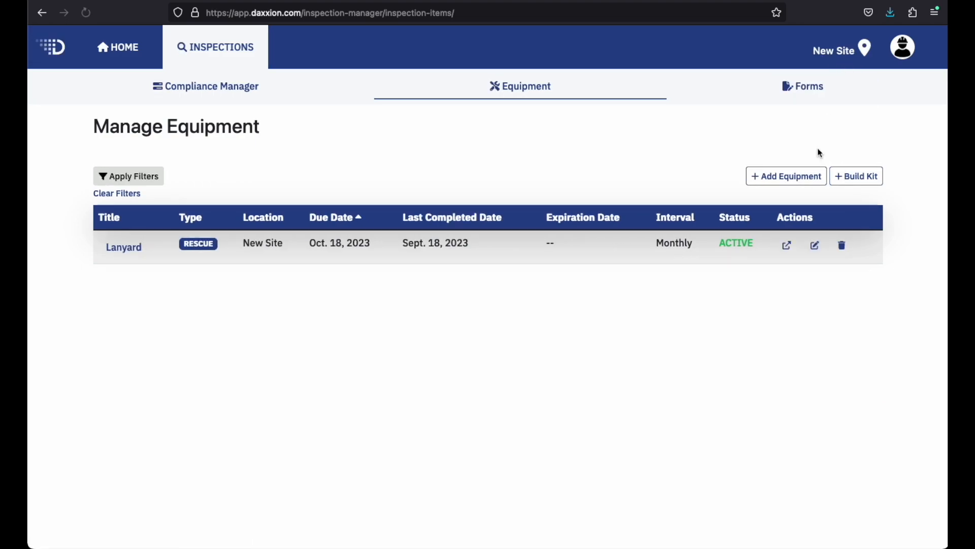
pyautogui.moveTo(115, 249); pyautogui.dragTo(161, 265)
pyautogui.click(834, 49)
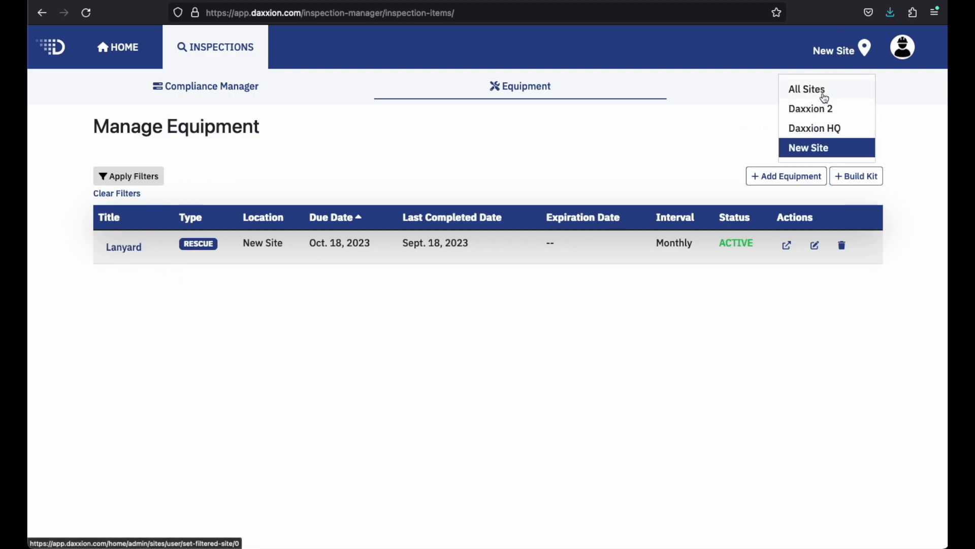
pyautogui.click(809, 95)
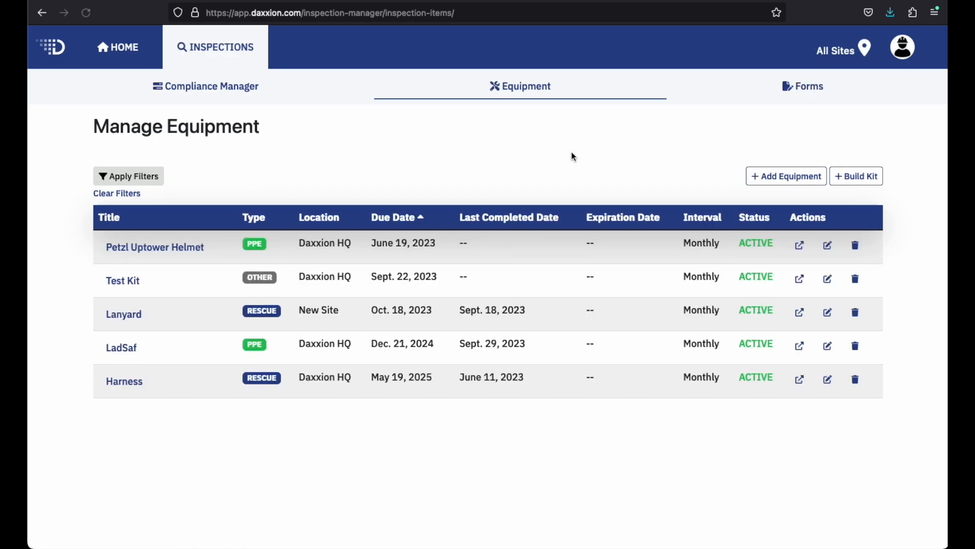
# Step: Open the Petzl Uptower Helmet's details, look them over and return to the equipment list
pyautogui.click(145, 249)
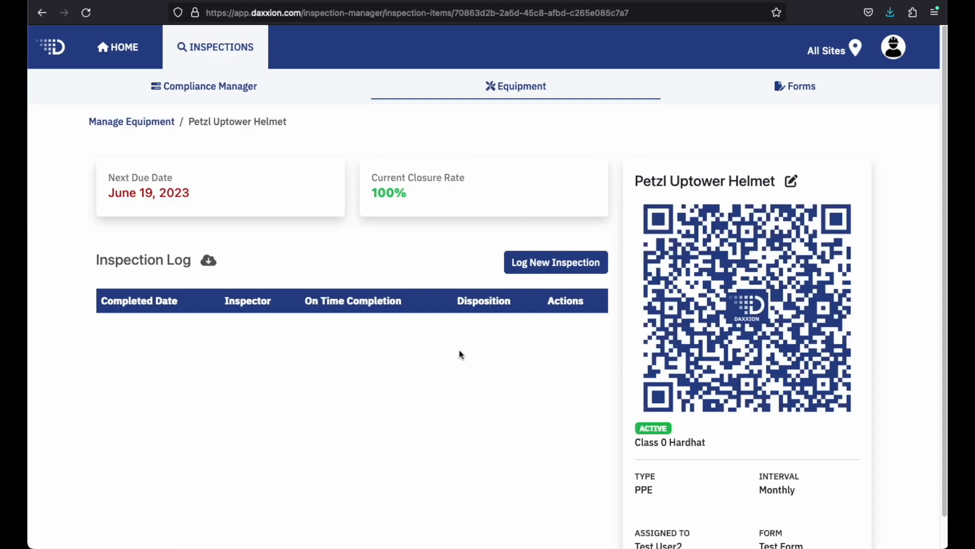
pyautogui.scroll(-1, 801, 323)
pyautogui.scroll(1, 890, 276)
pyautogui.click(152, 123)
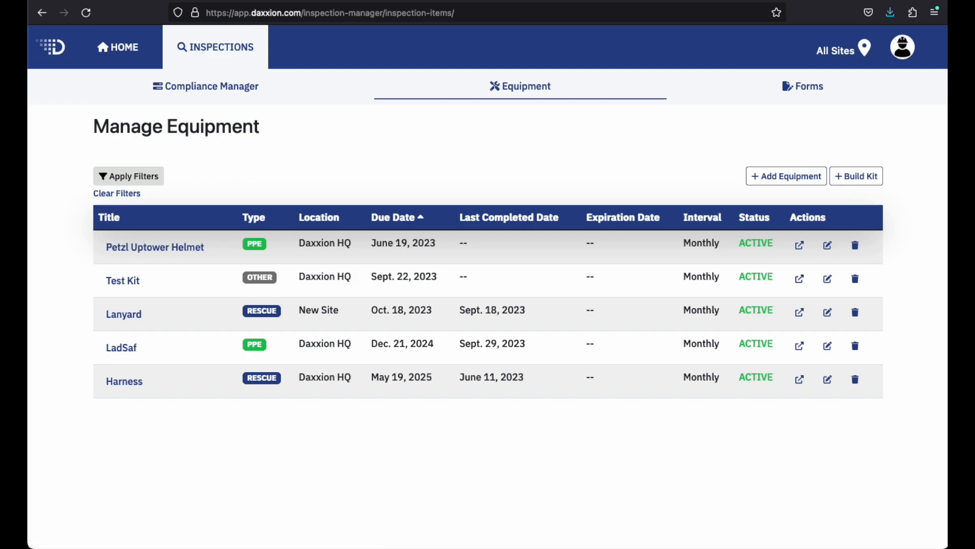
# Step: Open the Lanyard's edit form from the equipment list and leave it without saving
pyautogui.click(828, 312)
pyautogui.scroll(-3, 752, 347)
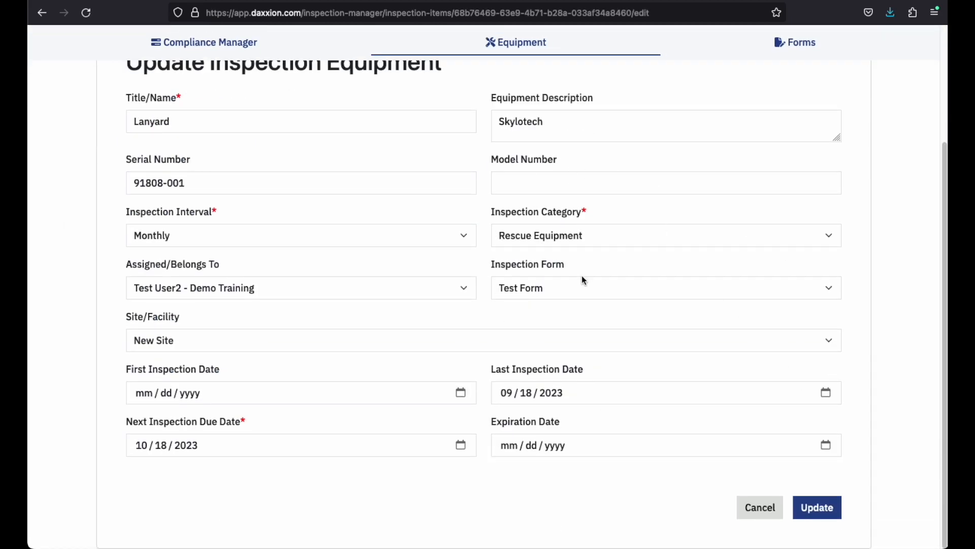
pyautogui.click(755, 508)
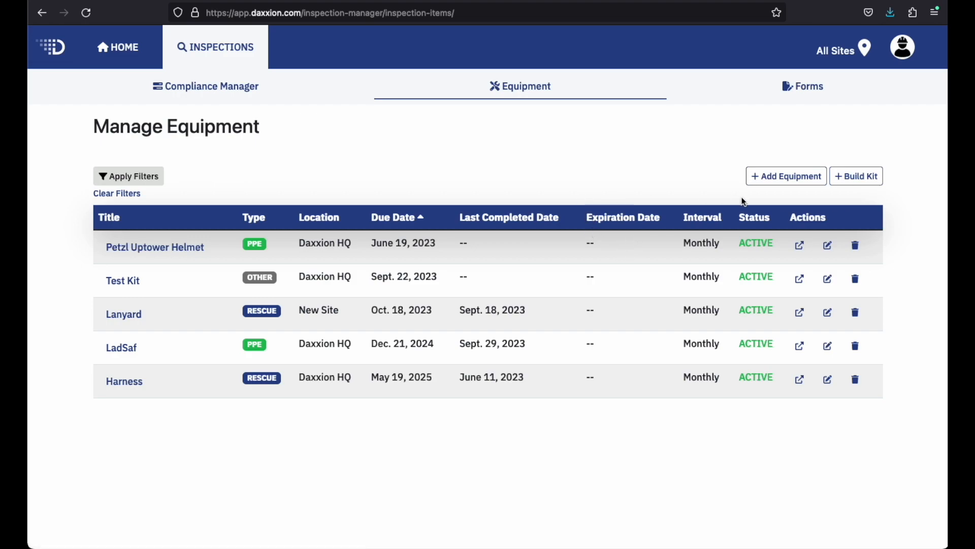
# Step: Start a new equipment item titled "New Equpipment" with the description "test description"
pyautogui.click(792, 186)
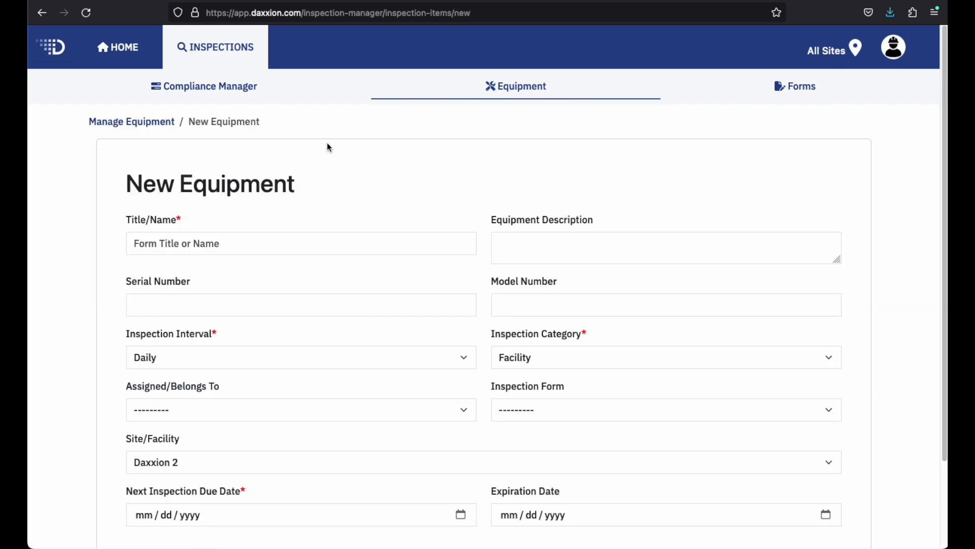
pyautogui.scroll(-2, 522, 157)
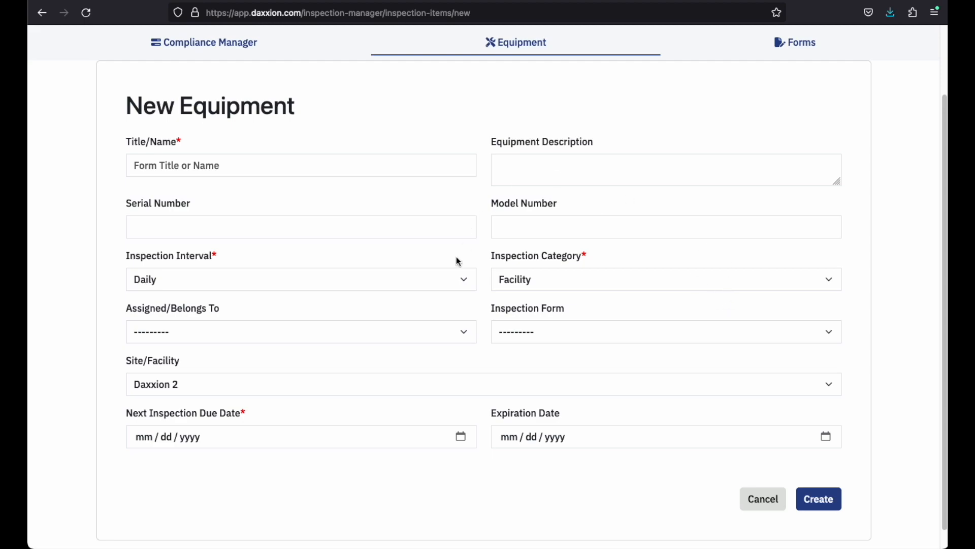
pyautogui.click(256, 168)
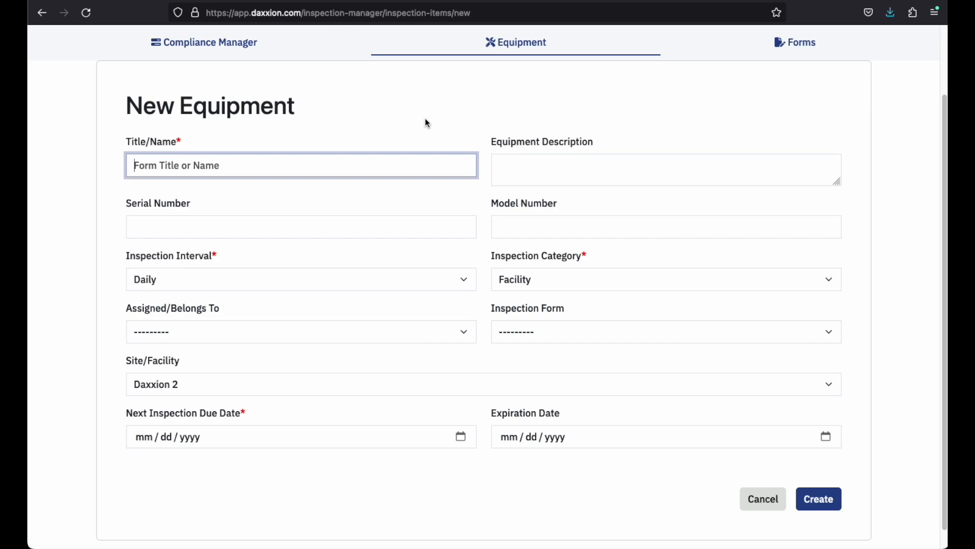
pyautogui.write('New Equpip')
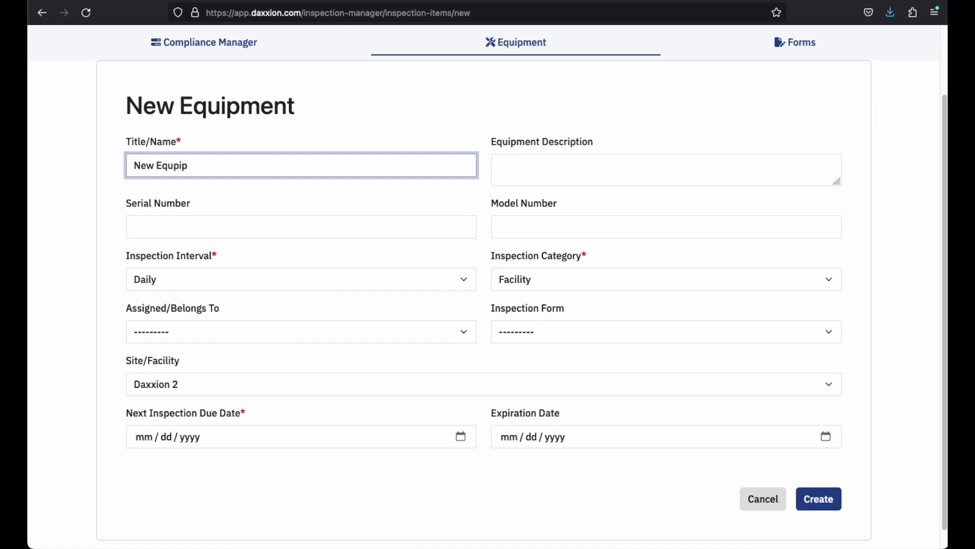
pyautogui.write('mnent')
pyautogui.press('Tab')
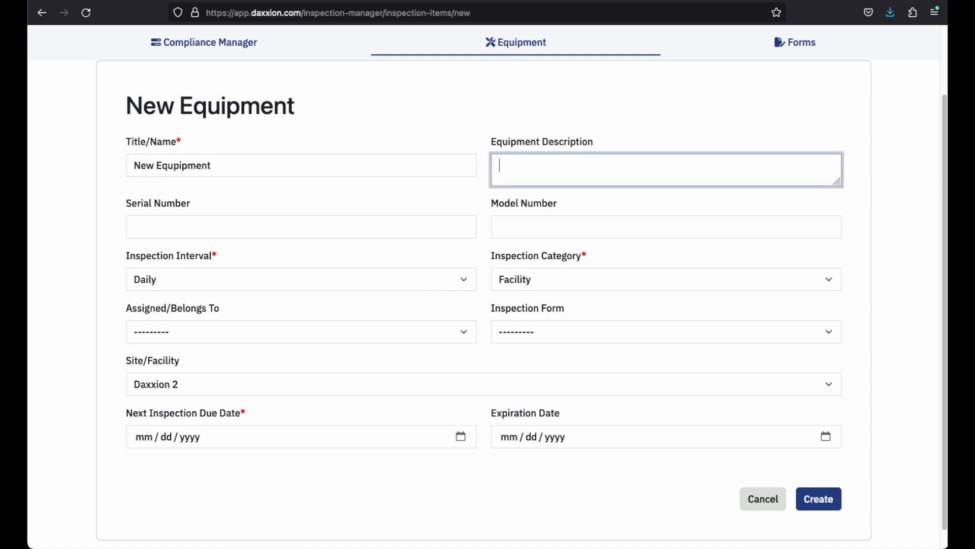
pyautogui.write('test desctiiption')
pyautogui.click(257, 226)
# Step: Set the new equipment's required inspection interval to Bi-Weekly and inspection category to Equipment
pyautogui.click(227, 252)
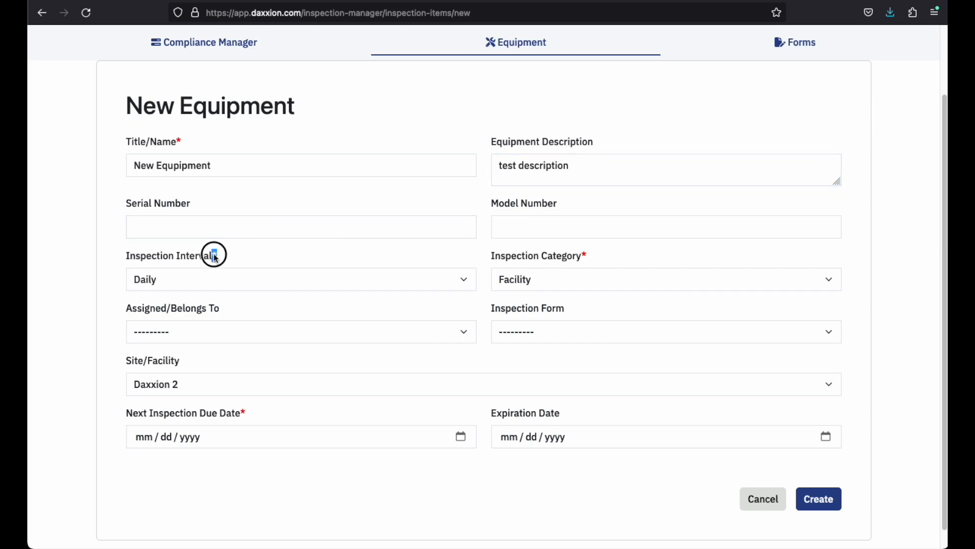
pyautogui.doubleClick(584, 258)
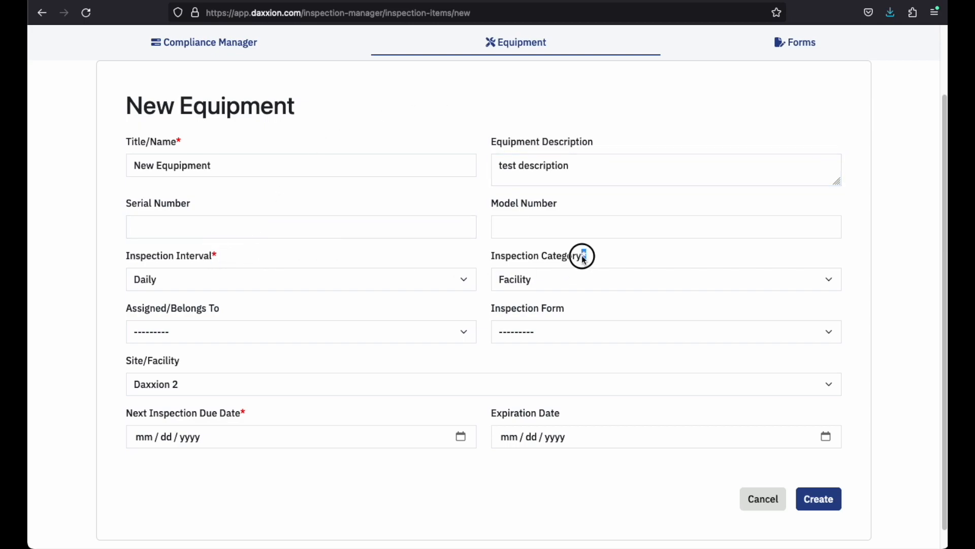
pyautogui.click(315, 261)
pyautogui.click(465, 281)
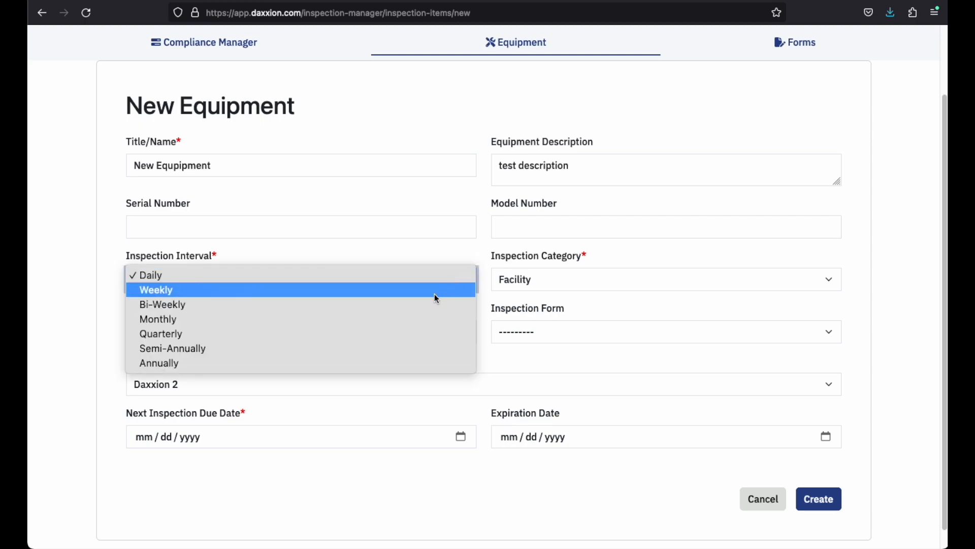
pyautogui.click(396, 304)
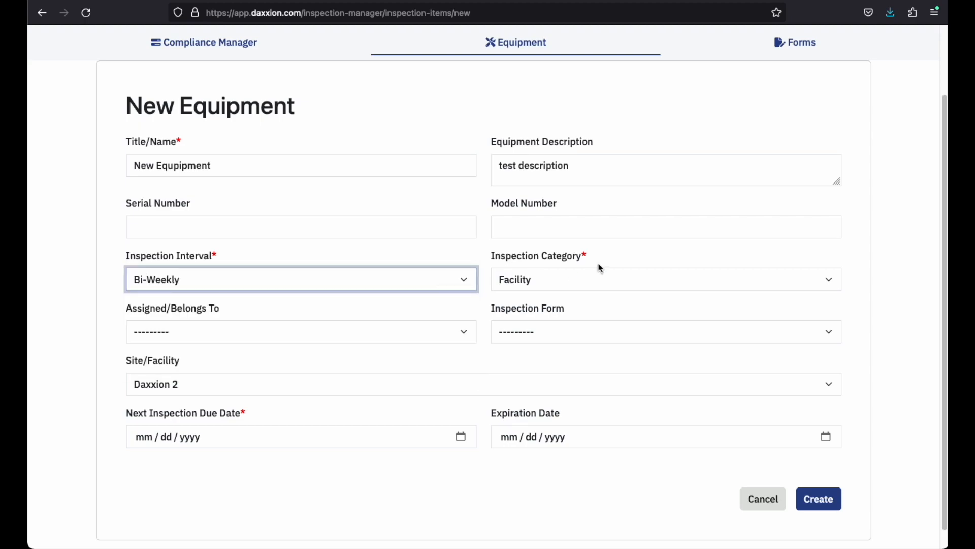
pyautogui.click(688, 279)
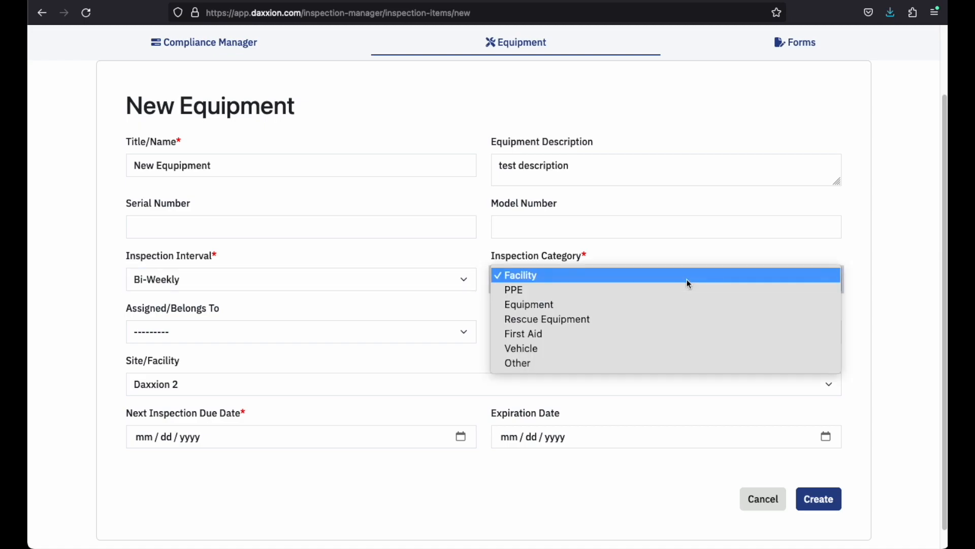
pyautogui.click(688, 305)
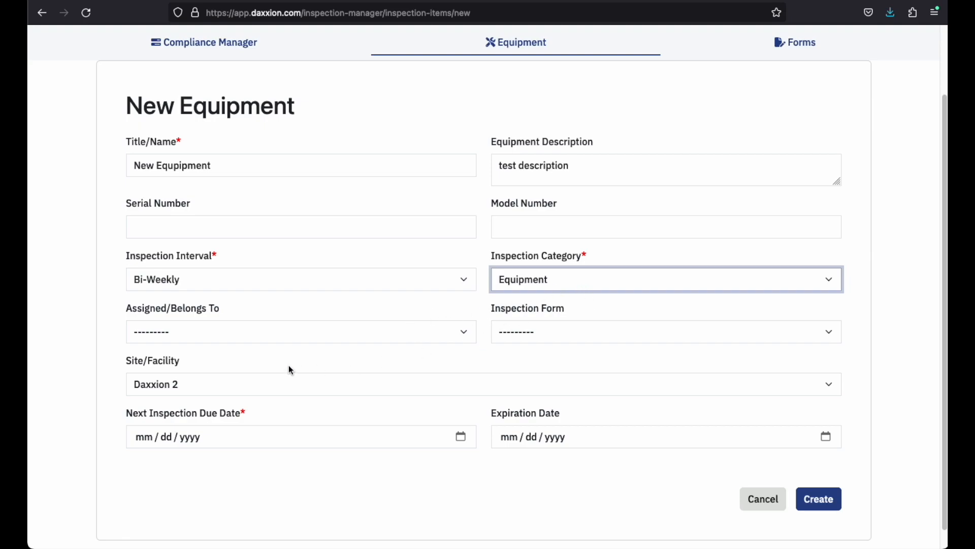
# Step: View the new equipment's assignee choices, select Test Form as its inspection form and clear that selection again
pyautogui.click(390, 332)
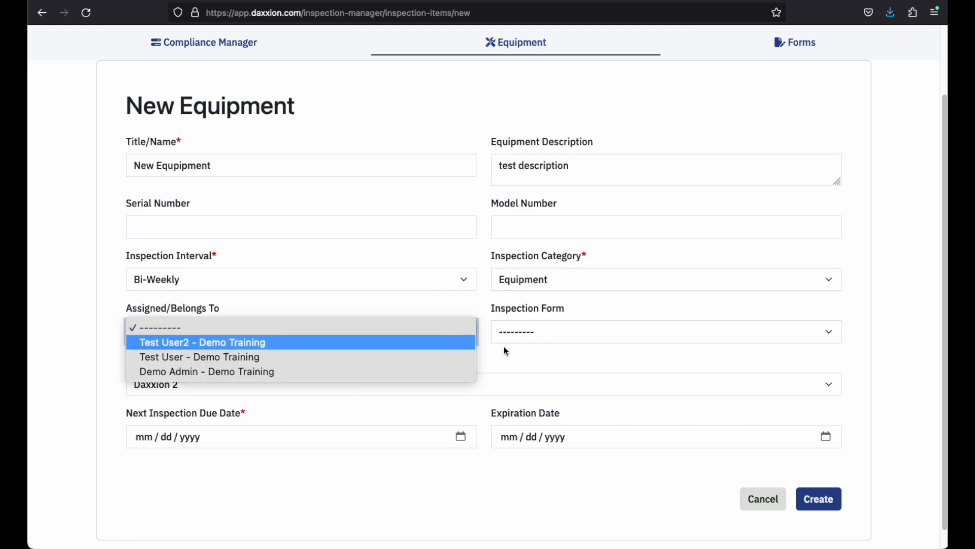
pyautogui.click(344, 325)
pyautogui.click(549, 334)
pyautogui.click(559, 343)
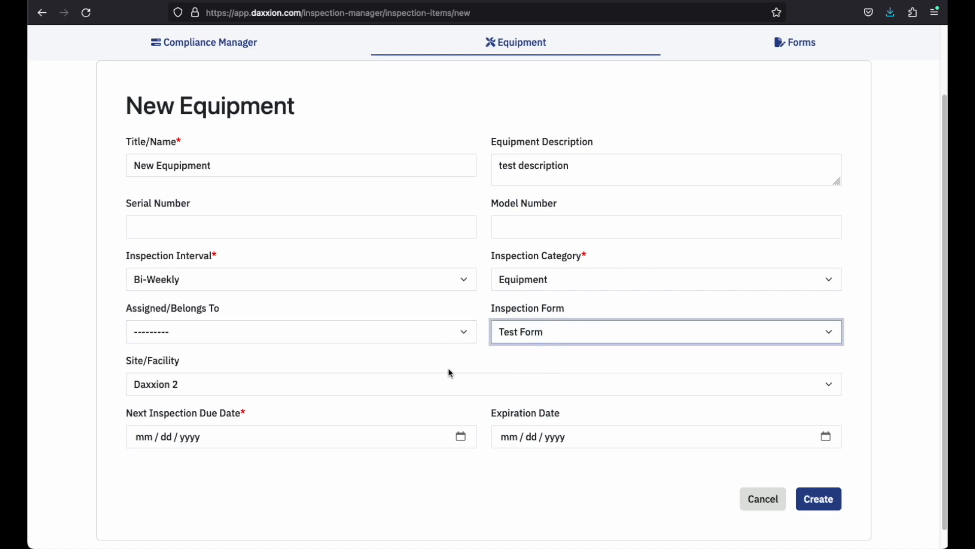
pyautogui.click(520, 335)
pyautogui.click(536, 312)
pyautogui.click(357, 364)
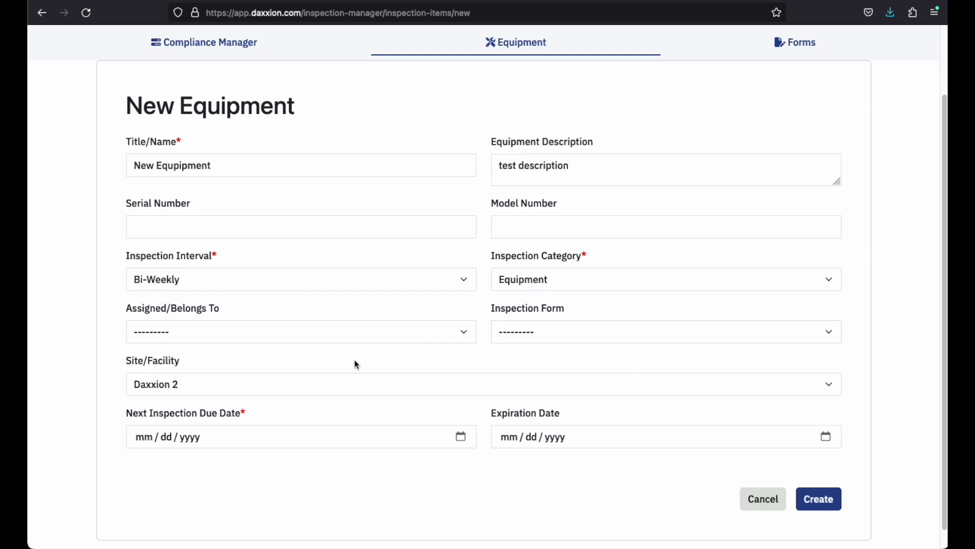
# Step: Set the new equipment's site/facility to Daxxion HQ
pyautogui.click(351, 386)
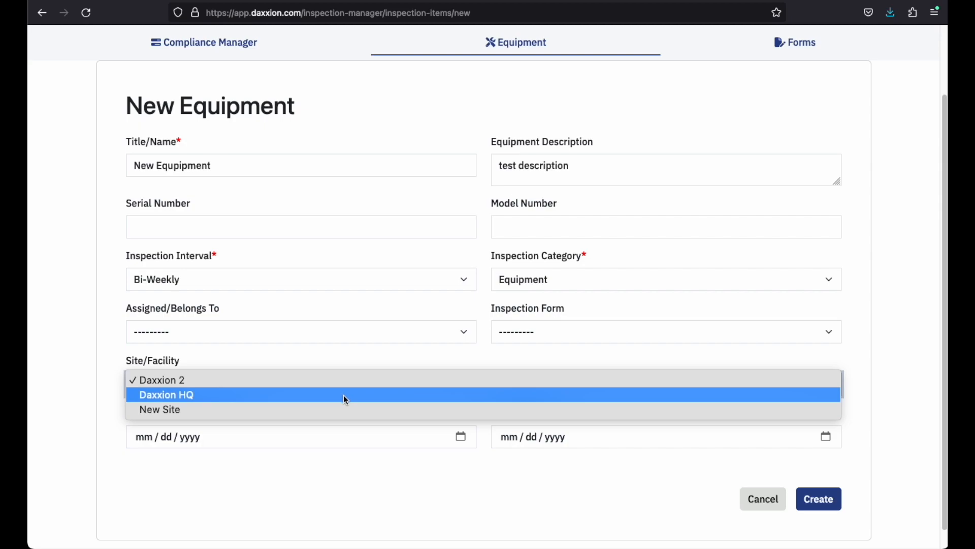
pyautogui.click(344, 395)
pyautogui.click(358, 356)
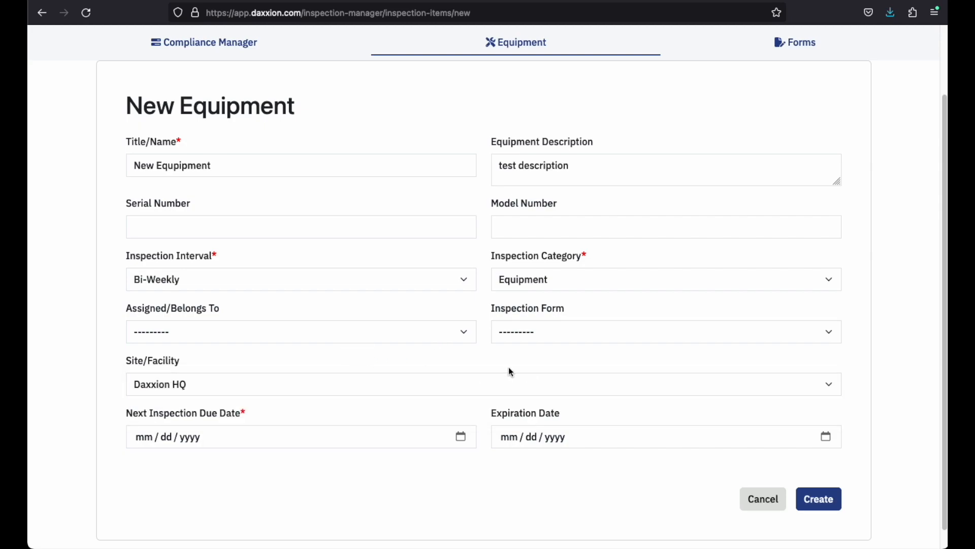
pyautogui.scroll(-1, 545, 367)
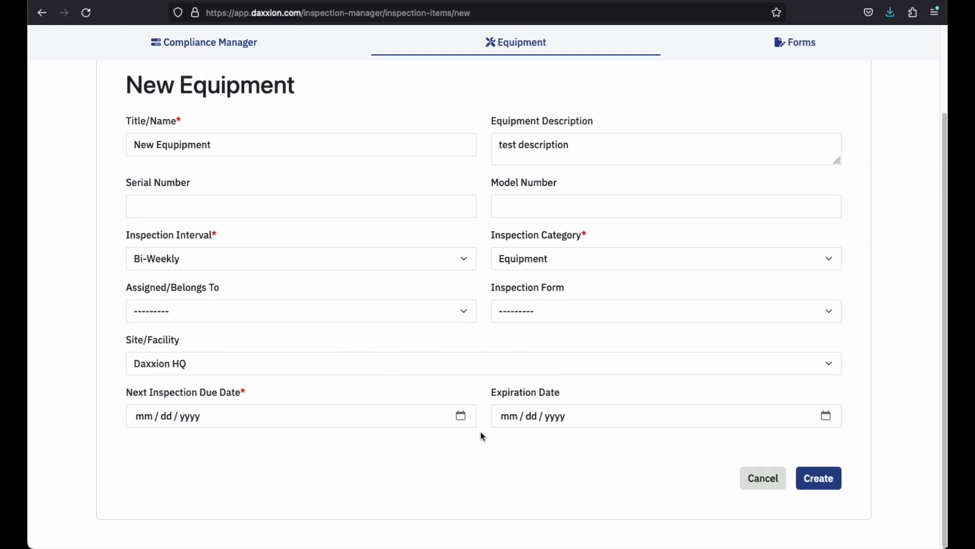
pyautogui.click(462, 419)
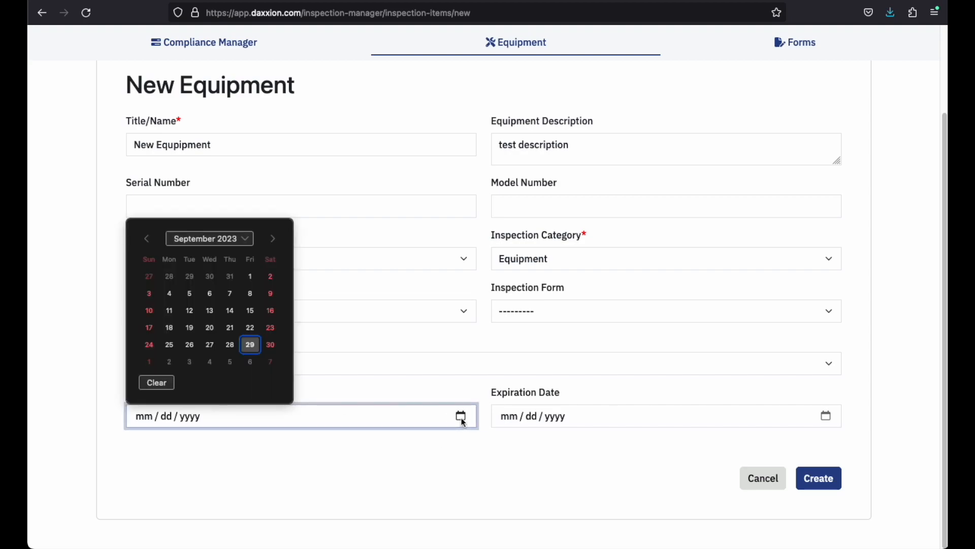
pyautogui.click(274, 239)
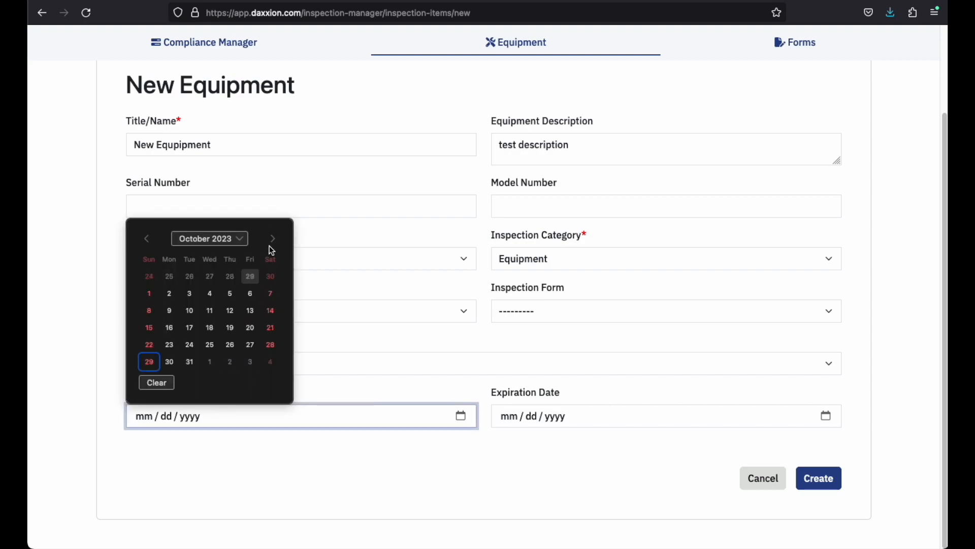
pyautogui.click(327, 455)
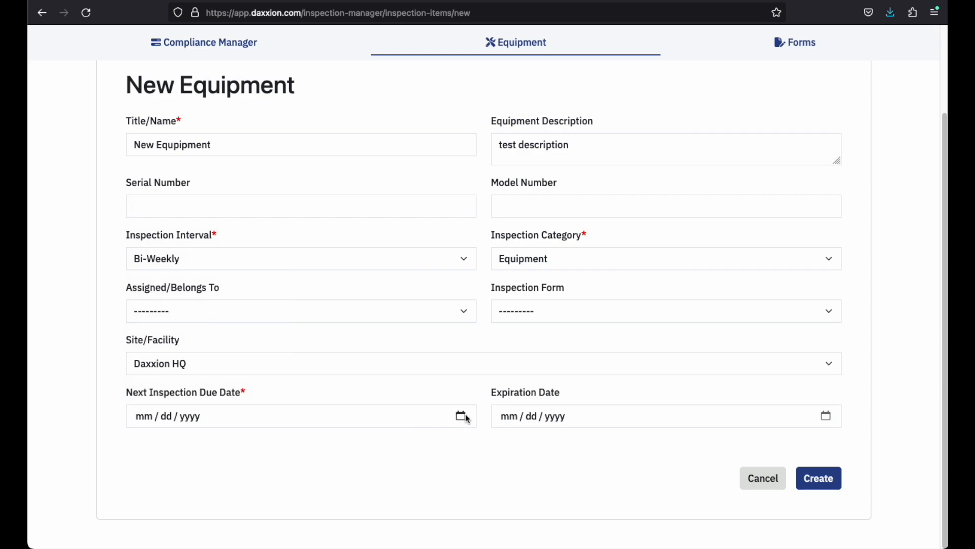
pyautogui.moveTo(127, 395); pyautogui.dragTo(272, 390)
pyautogui.click(273, 394)
pyautogui.moveTo(257, 392); pyautogui.dragTo(136, 394)
pyautogui.click(136, 395)
# Step: Set the new equipment's next inspection due date to 10/18/2023
pyautogui.click(462, 416)
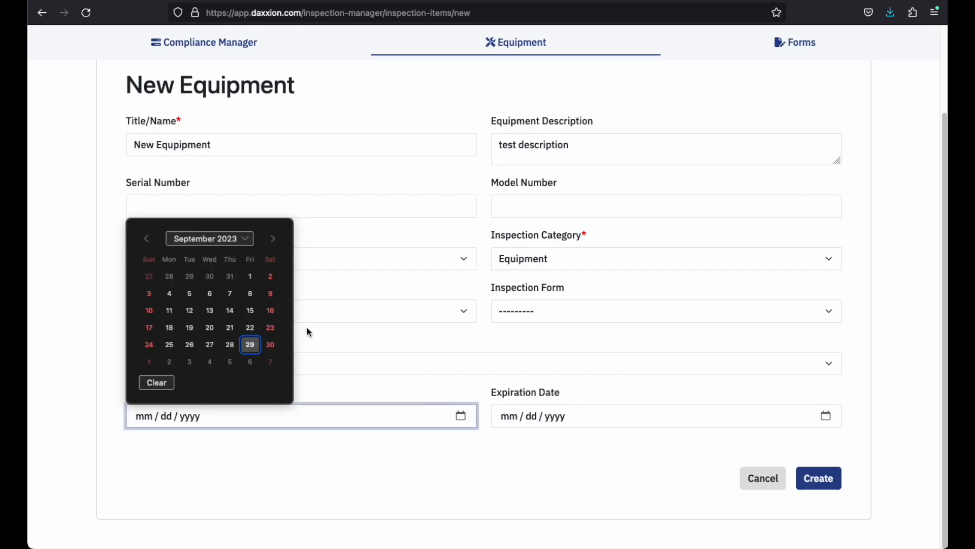
pyautogui.click(274, 238)
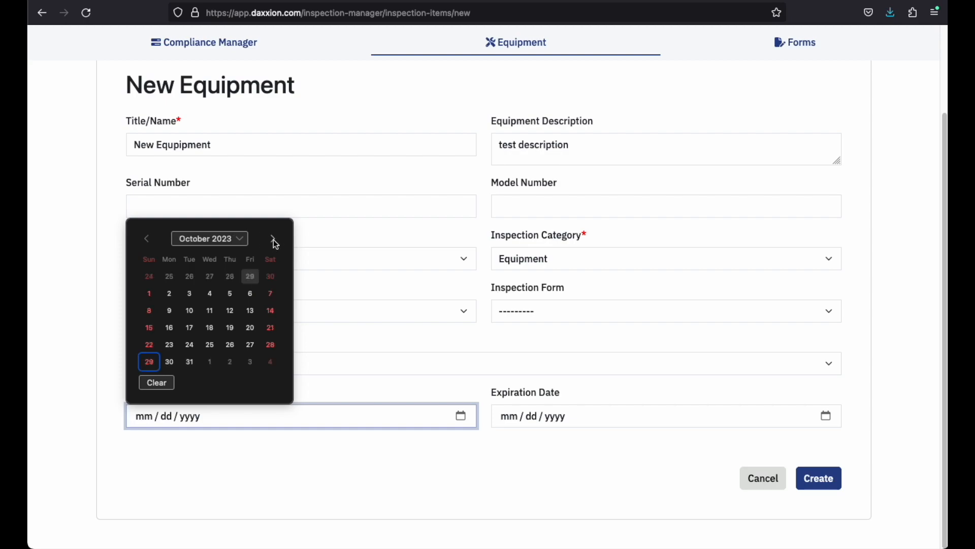
pyautogui.click(210, 328)
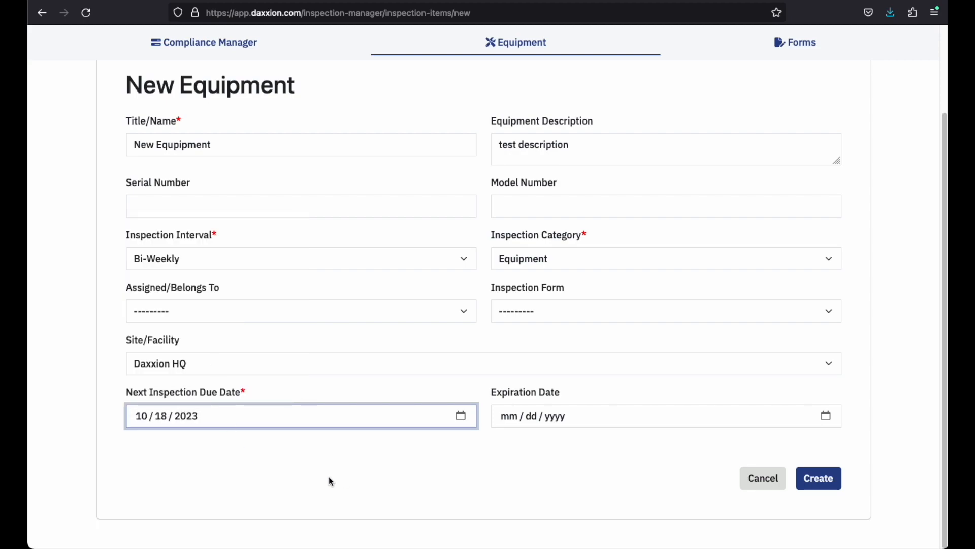
# Step: Change the new equipment's next inspection due date to 10/10/2023 and set its expiration date to 12/31/2023
pyautogui.click(464, 423)
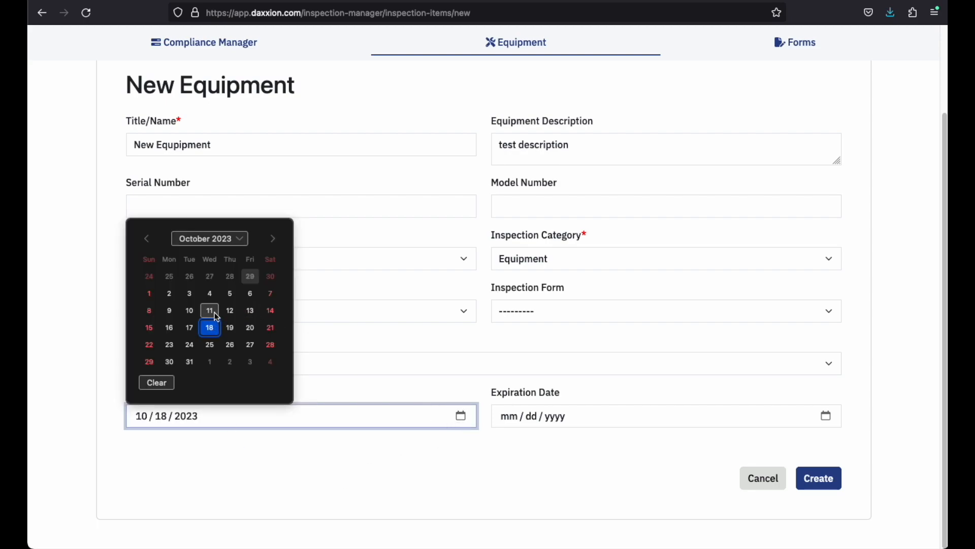
pyautogui.click(197, 312)
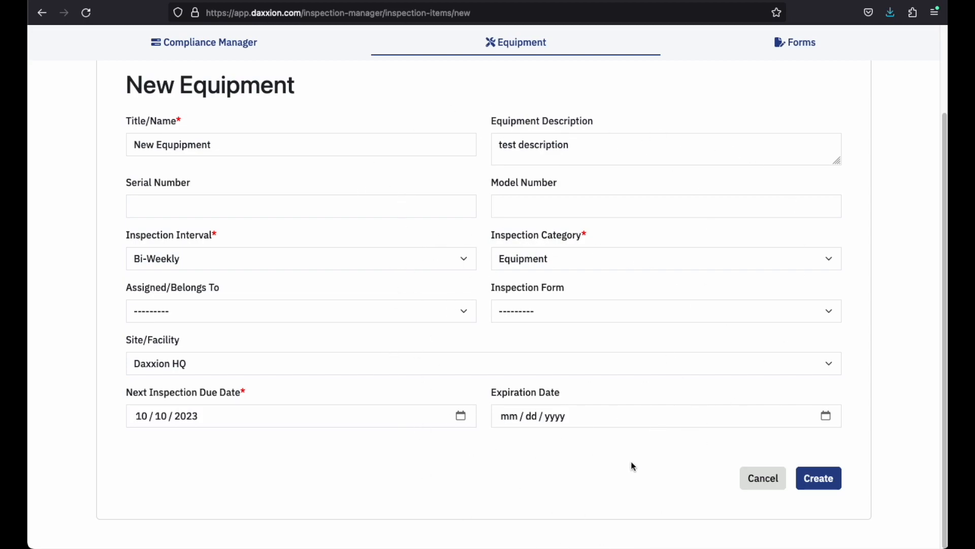
pyautogui.click(827, 415)
pyautogui.click(642, 239)
pyautogui.click(642, 239)
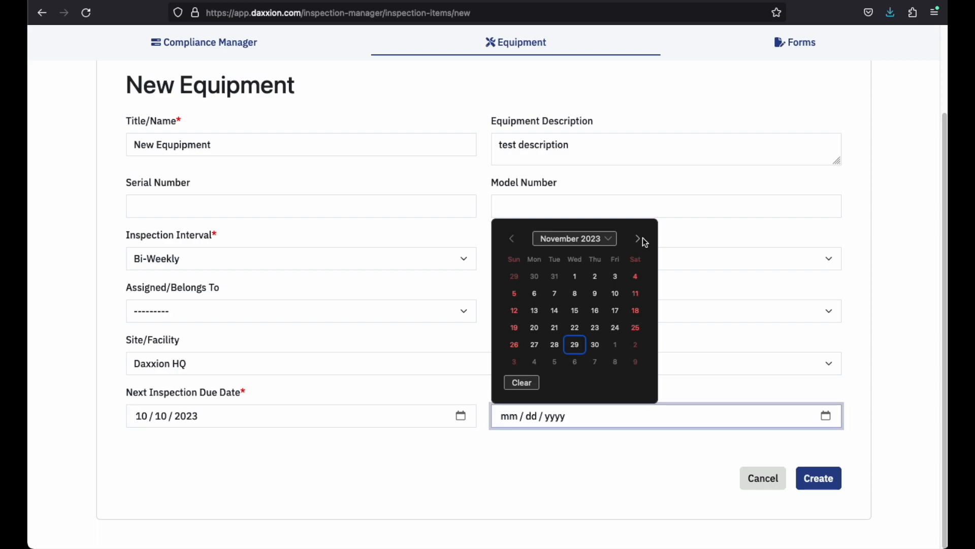
pyautogui.click(642, 239)
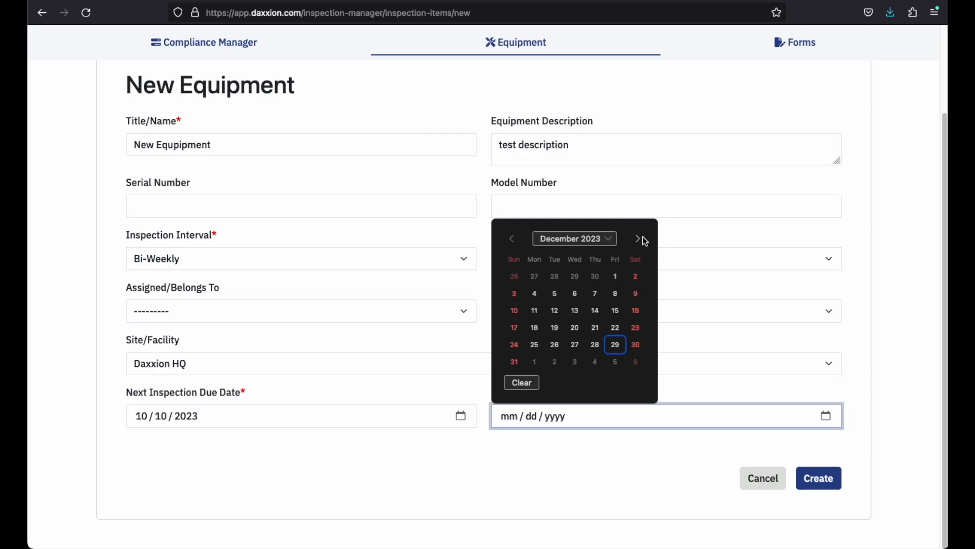
pyautogui.click(515, 361)
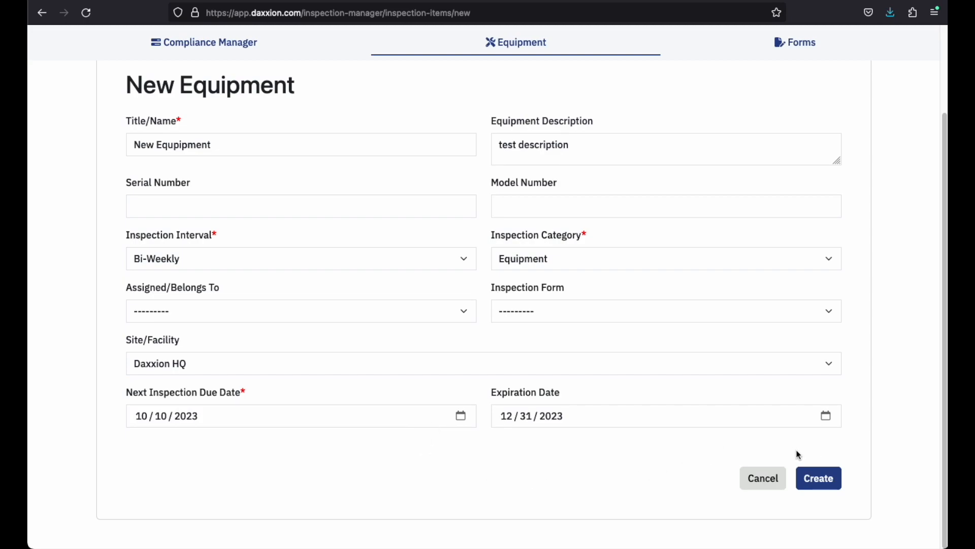
# Step: Create the new equipment item with the entered details
pyautogui.click(574, 417)
pyautogui.click(554, 417)
pyautogui.click(547, 457)
pyautogui.click(829, 491)
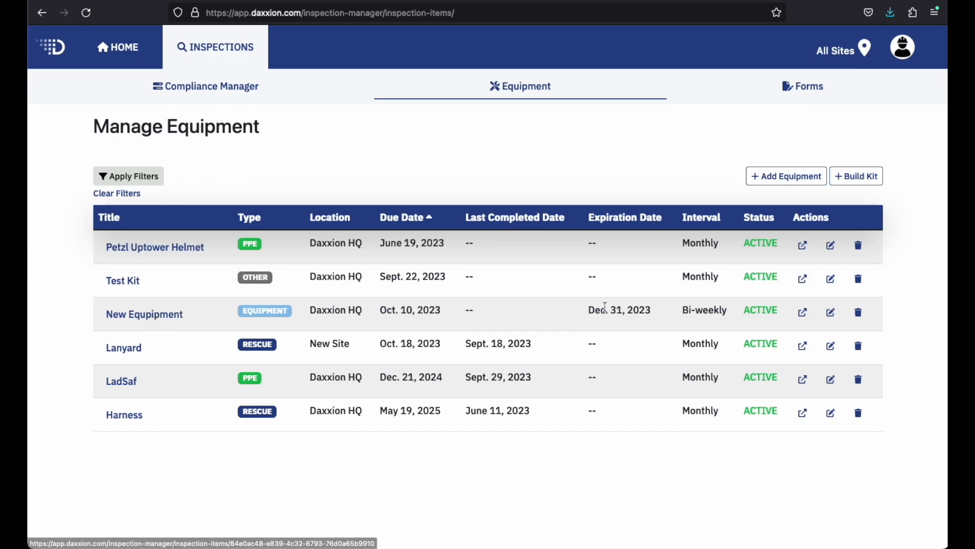
# Step: Sort the equipment list by expiration date in ascending order and highlight the new item's expiration date
pyautogui.moveTo(653, 311); pyautogui.dragTo(585, 310)
pyautogui.click(625, 325)
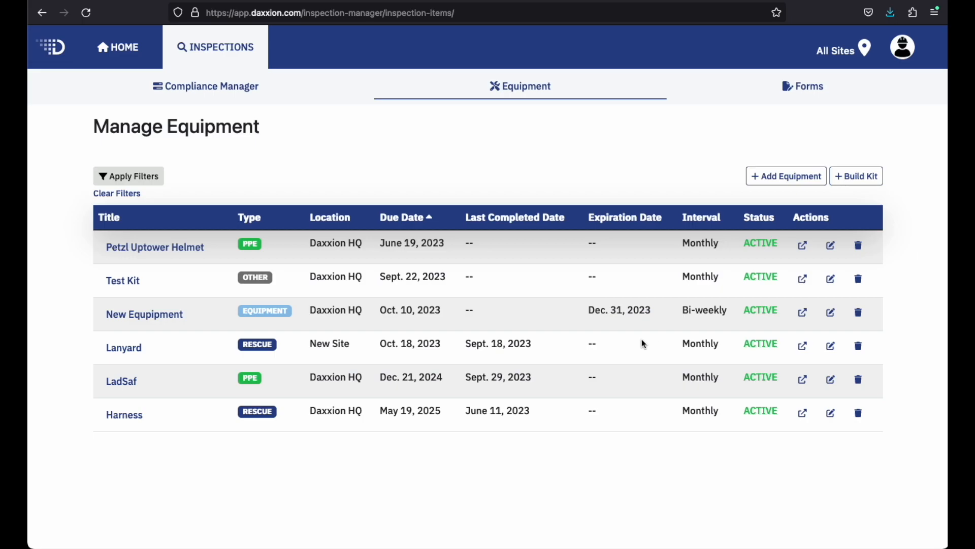
pyautogui.click(622, 219)
pyautogui.moveTo(646, 243); pyautogui.dragTo(580, 243)
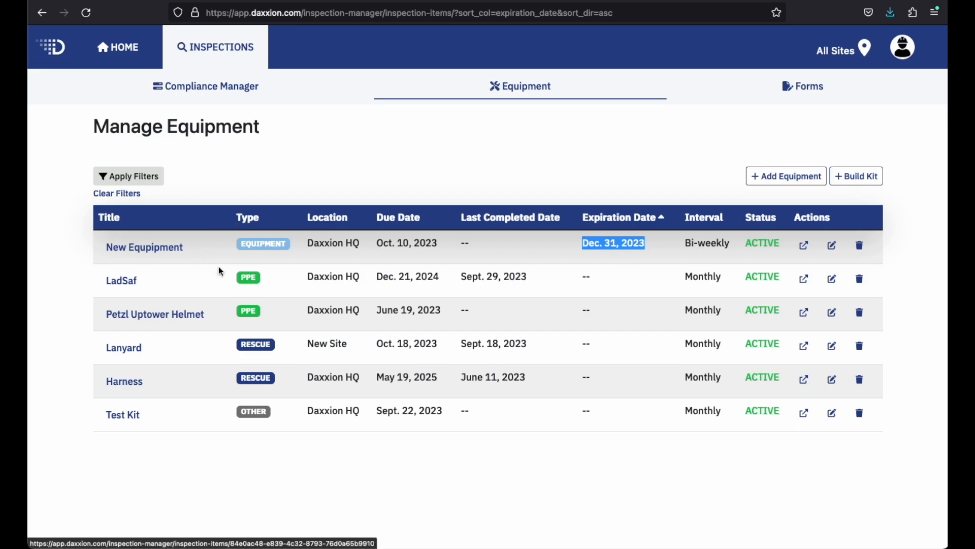
# Step: Open the new equipment item's detail page and review its inspection log, QR code and details
pyautogui.click(162, 250)
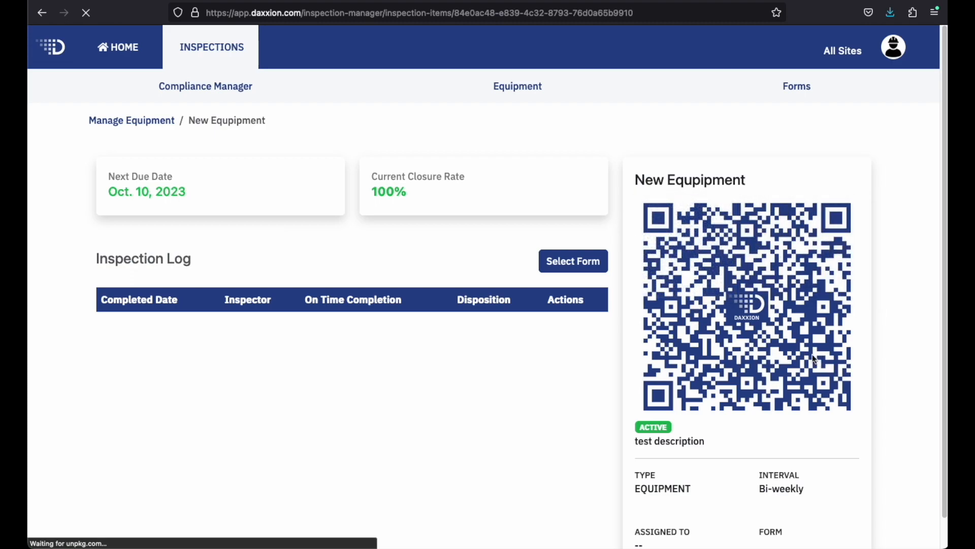
pyautogui.scroll(-1, 823, 359)
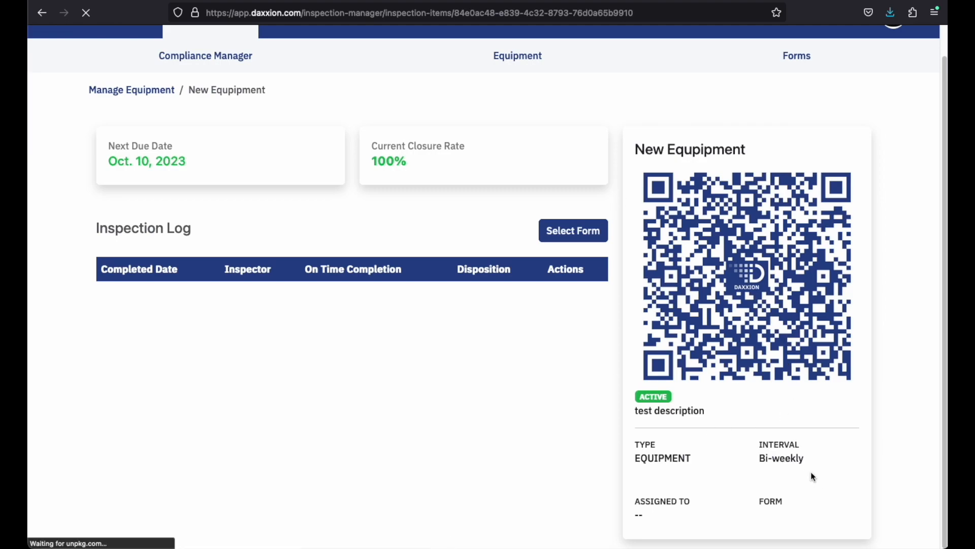
pyautogui.scroll(1, 829, 479)
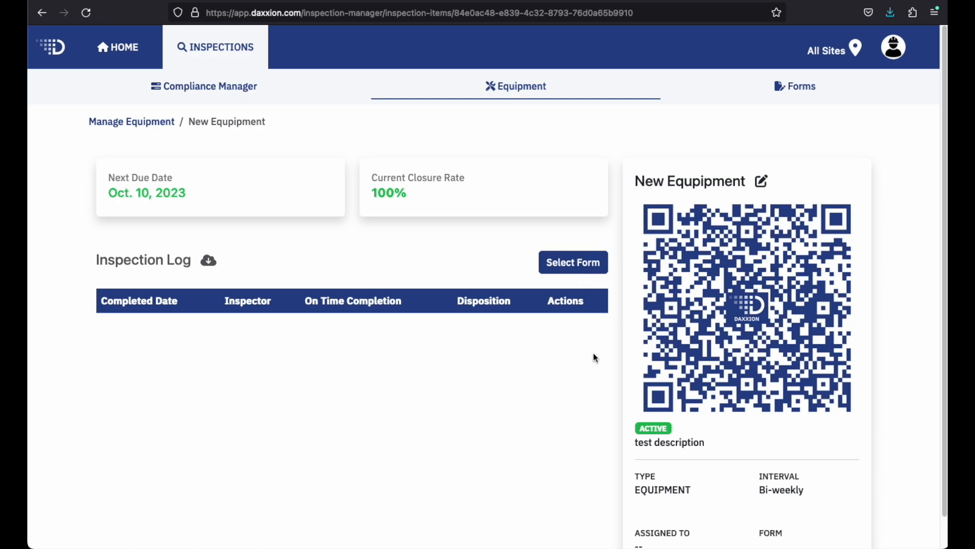
pyautogui.scroll(-1, 785, 323)
pyautogui.scroll(1, 785, 322)
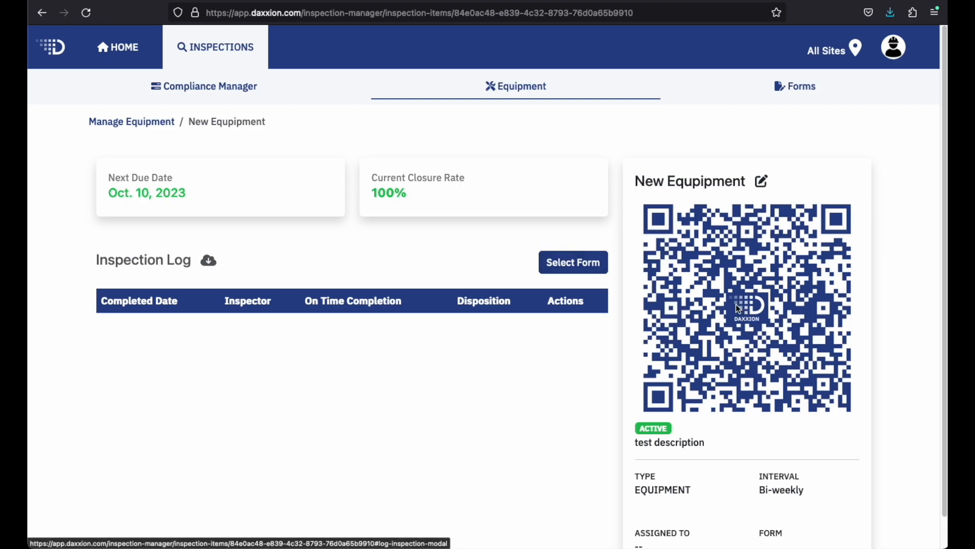
pyautogui.scroll(-1, 736, 310)
pyautogui.scroll(1, 736, 313)
# Step: Assign Test Form as the new equipment item's inspection form and save the selection
pyautogui.click(565, 271)
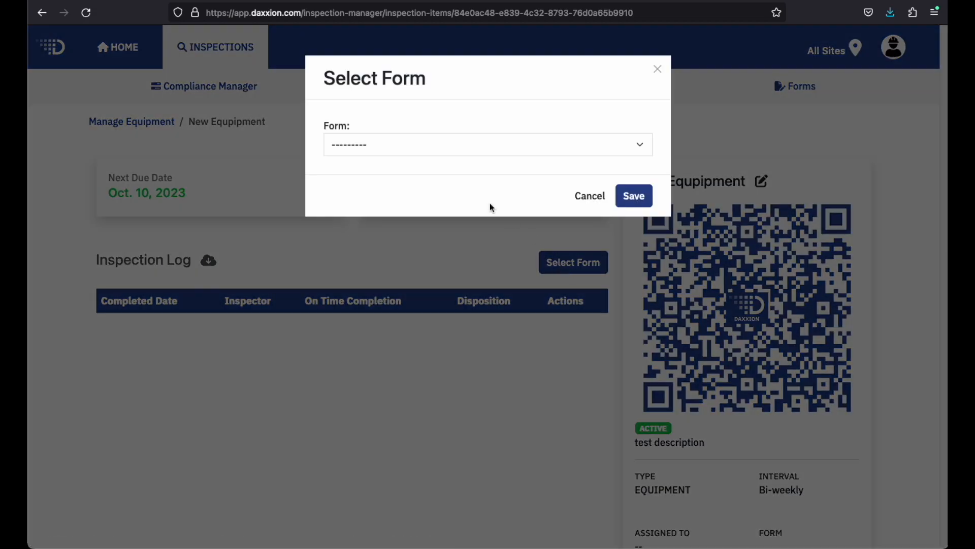
pyautogui.click(448, 148)
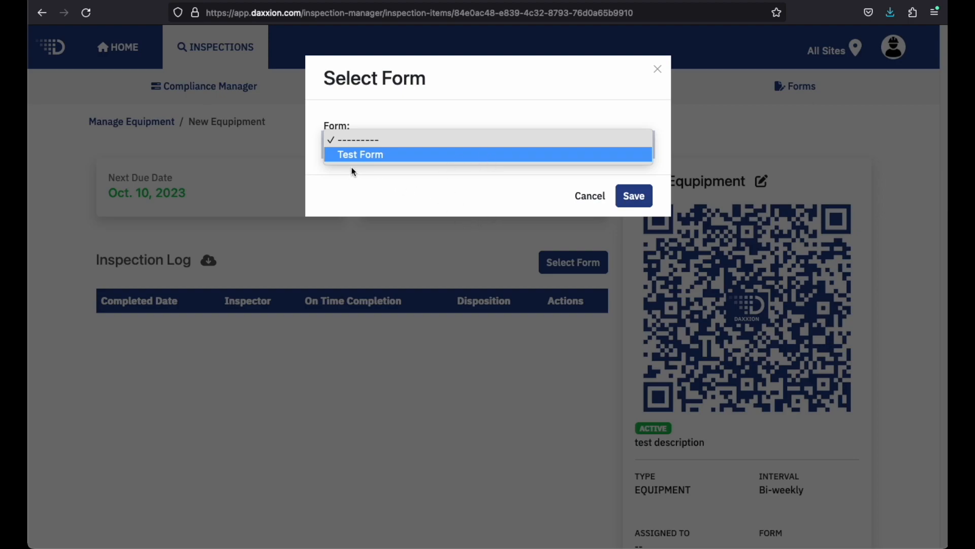
pyautogui.click(445, 169)
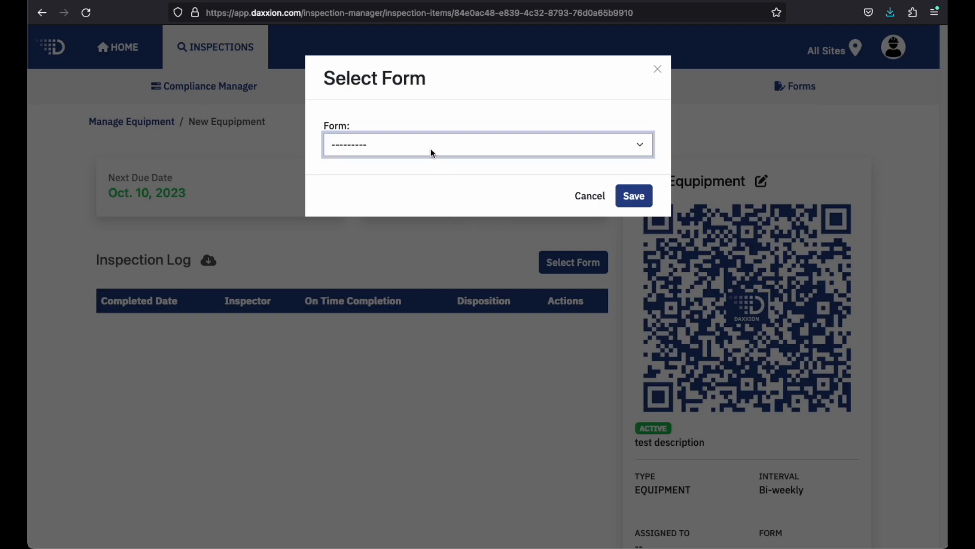
pyautogui.click(433, 152)
pyautogui.click(404, 156)
pyautogui.click(635, 196)
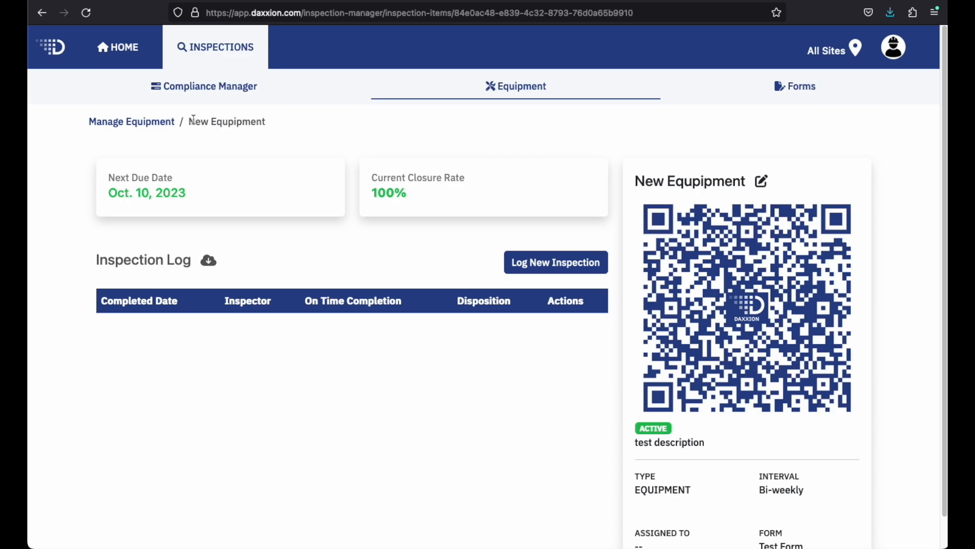
# Step: Correct the misspelled equipment title to "New Equipment", update the item and check the title on its detail page
pyautogui.click(759, 188)
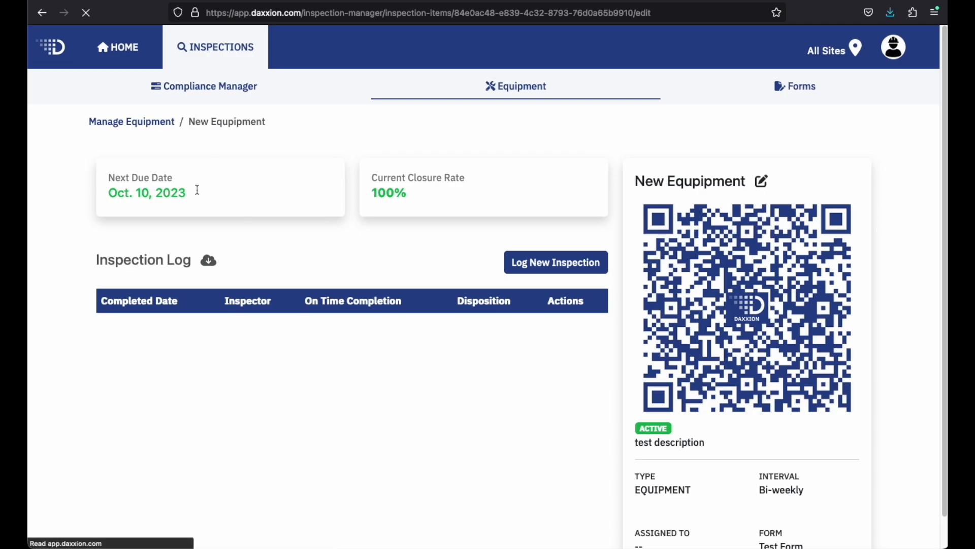
pyautogui.click(181, 263)
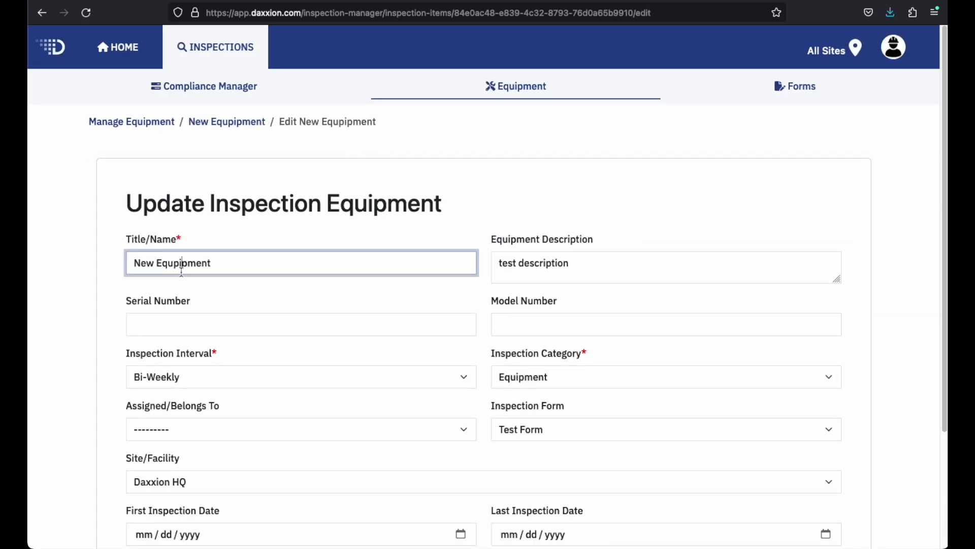
pyautogui.press('BackSpace')
pyautogui.press('BackSpace')
pyautogui.write('i')
pyautogui.scroll(-3, 779, 356)
pyautogui.click(812, 507)
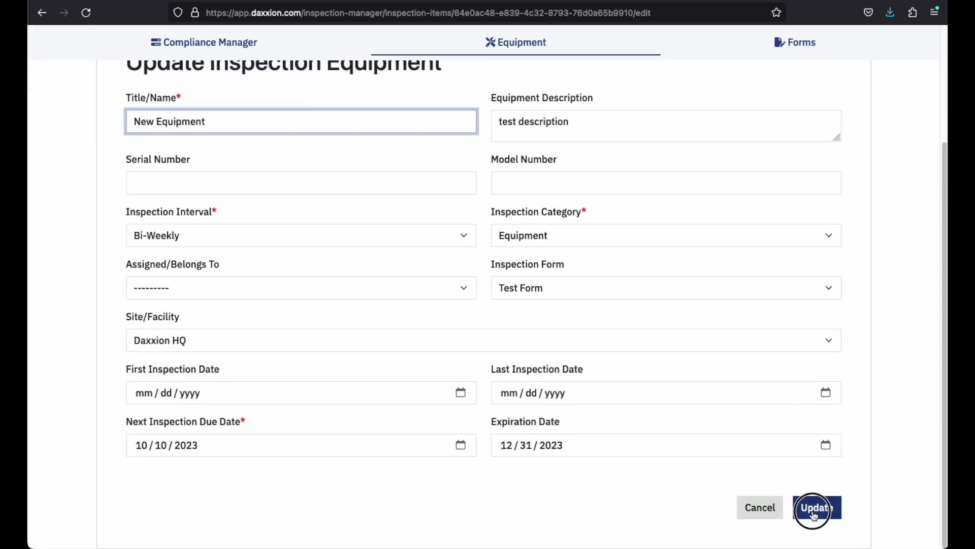
pyautogui.moveTo(717, 183); pyautogui.dragTo(676, 185)
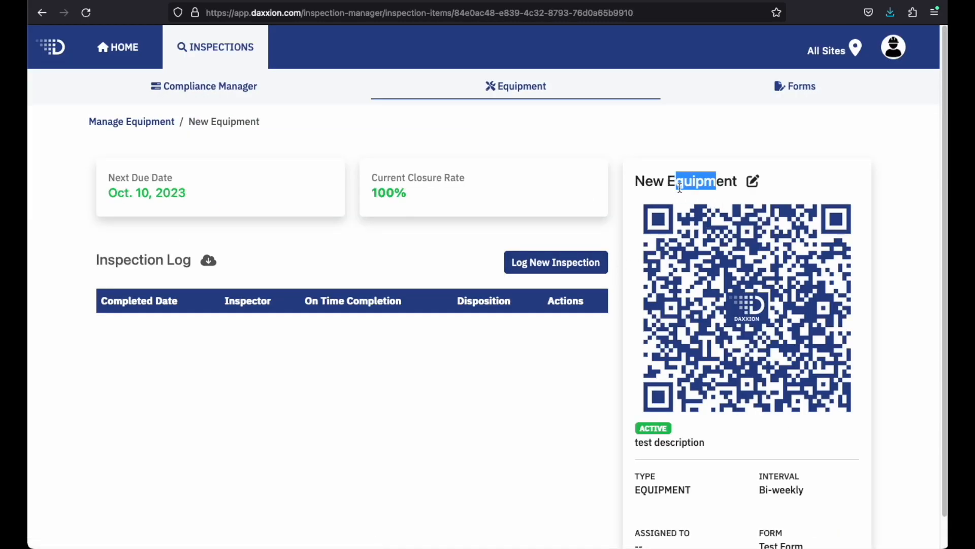
pyautogui.click(389, 244)
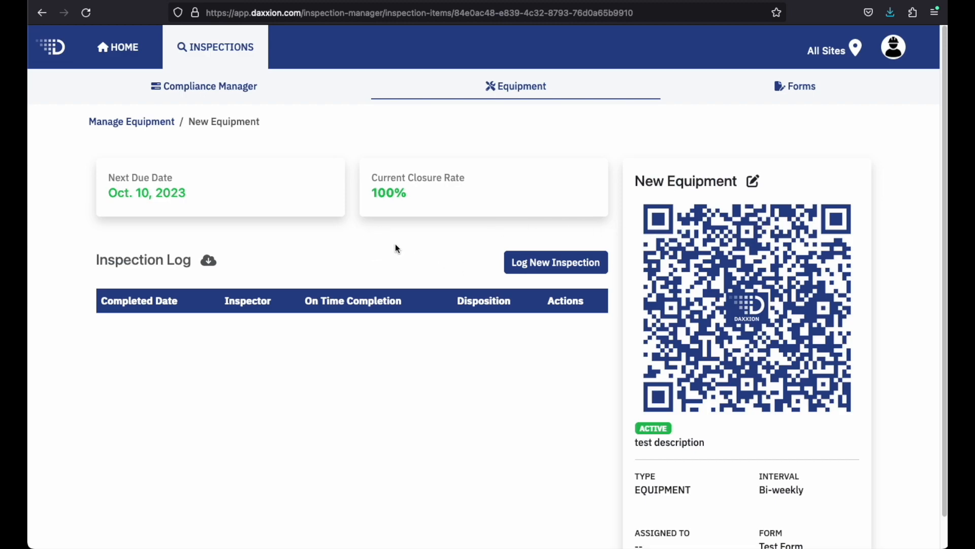
# Step: Return to the equipment list and start building a new equipment kit
pyautogui.click(134, 124)
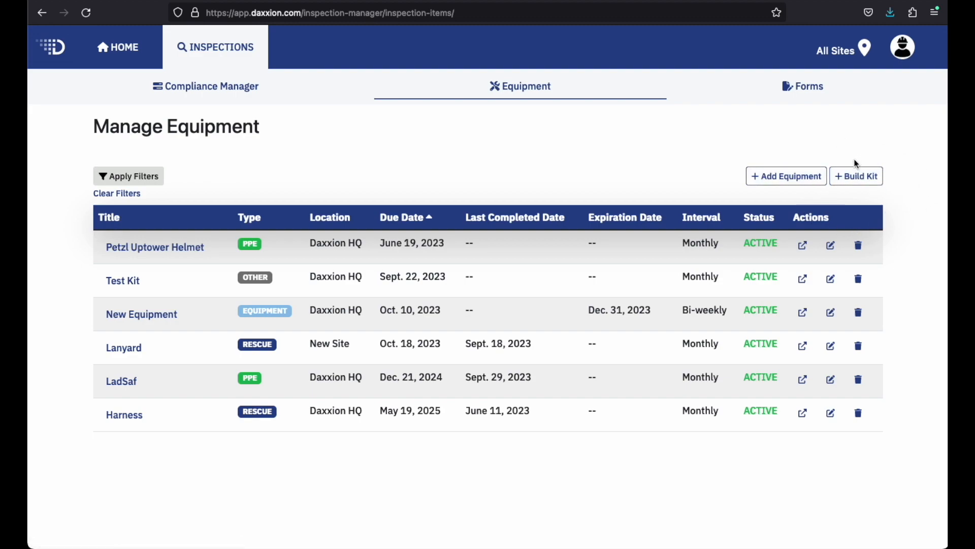
pyautogui.click(880, 178)
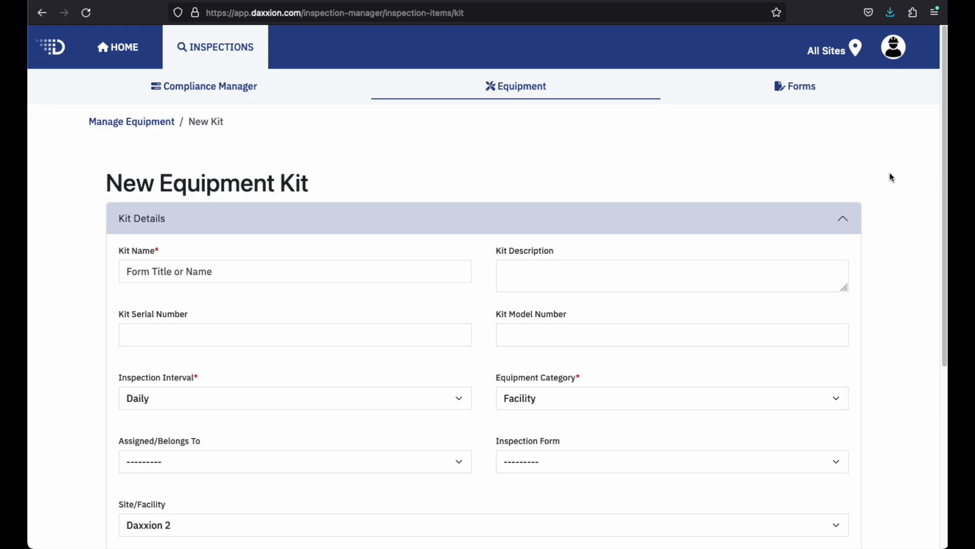
pyautogui.doubleClick(278, 185)
pyautogui.click(322, 191)
pyautogui.doubleClick(286, 188)
pyautogui.click(333, 187)
# Step: Examine the new kit form's detail fields and its components section
pyautogui.scroll(-3, 849, 221)
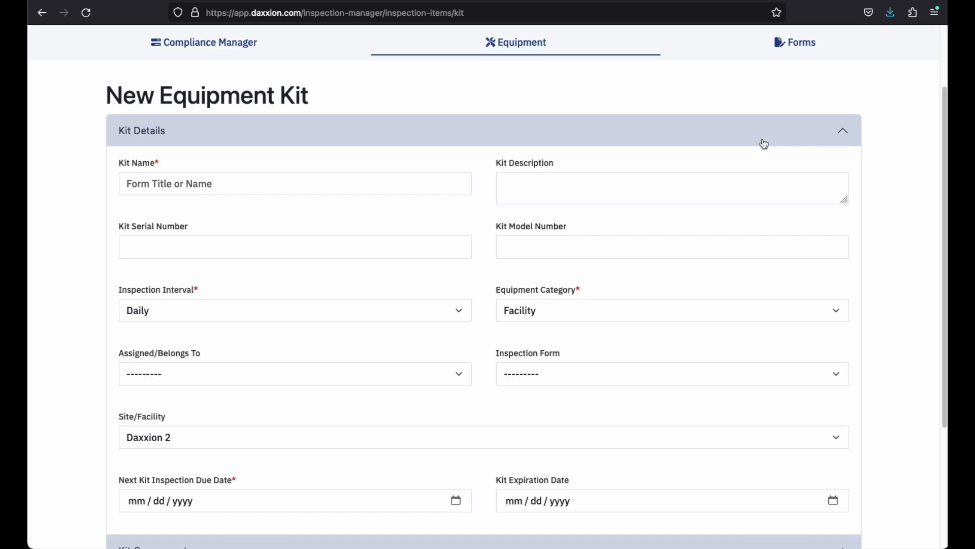
pyautogui.scroll(-3, 757, 181)
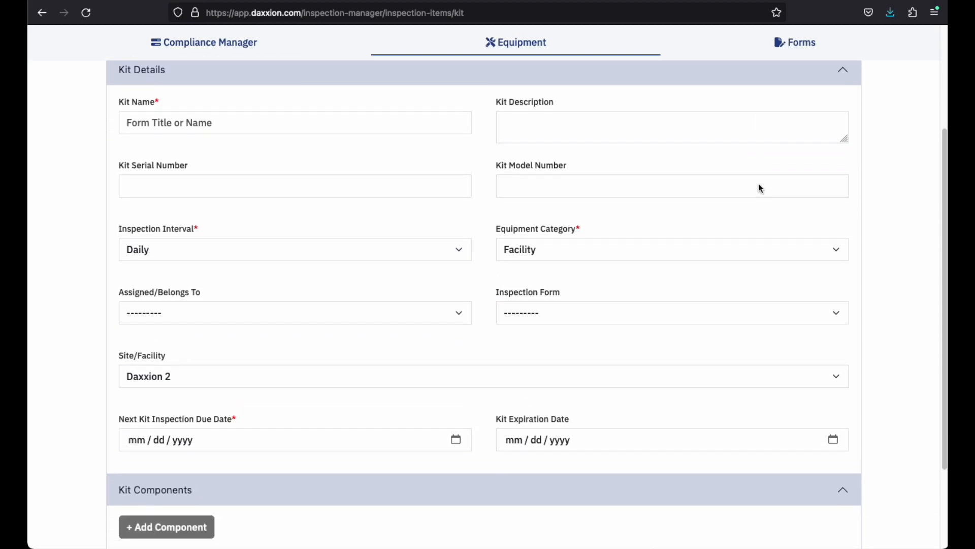
pyautogui.scroll(1, 758, 184)
pyautogui.scroll(-1, 760, 188)
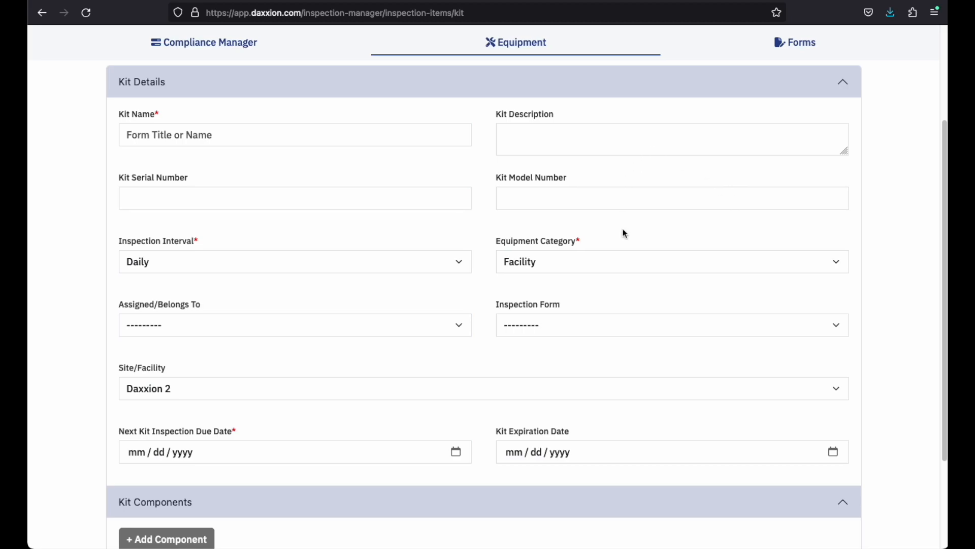
pyautogui.scroll(-3, 475, 387)
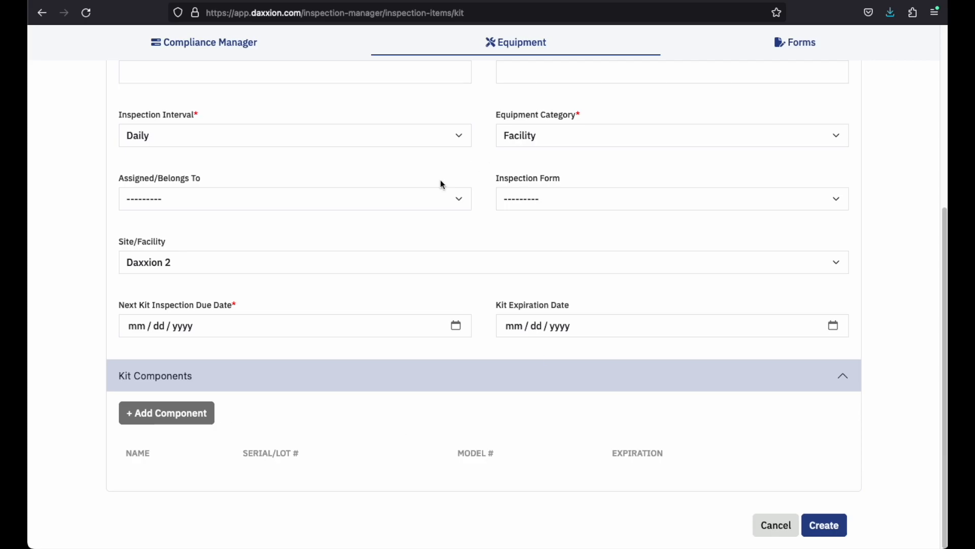
pyautogui.scroll(5, 472, 274)
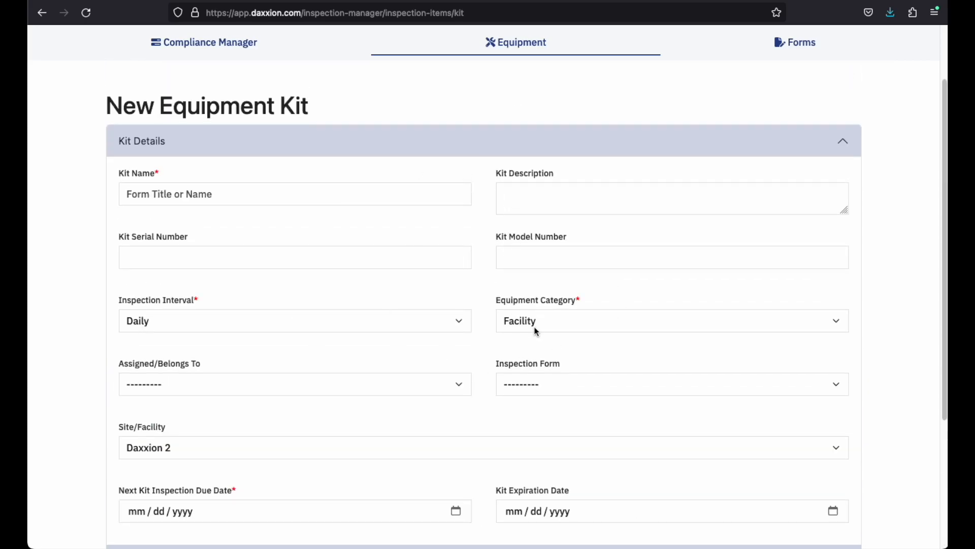
pyautogui.scroll(-1, 547, 327)
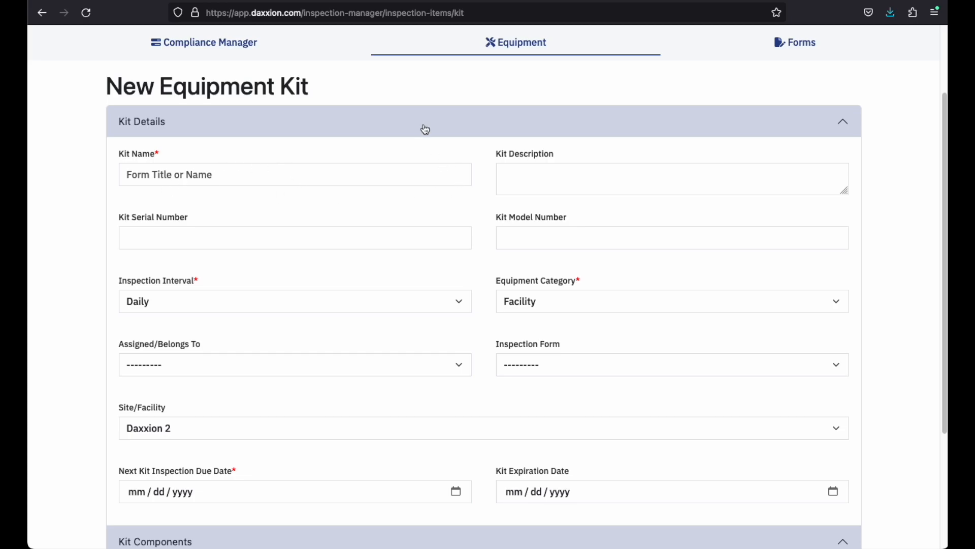
# Step: Collapse the Kit Details and Kit Components sections, and expand Kit Details again
pyautogui.click(449, 119)
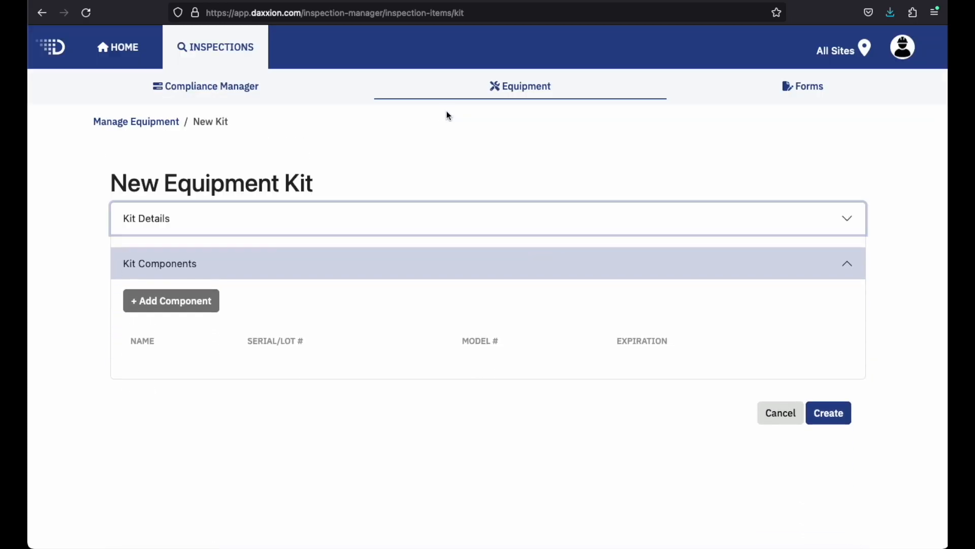
pyautogui.click(410, 261)
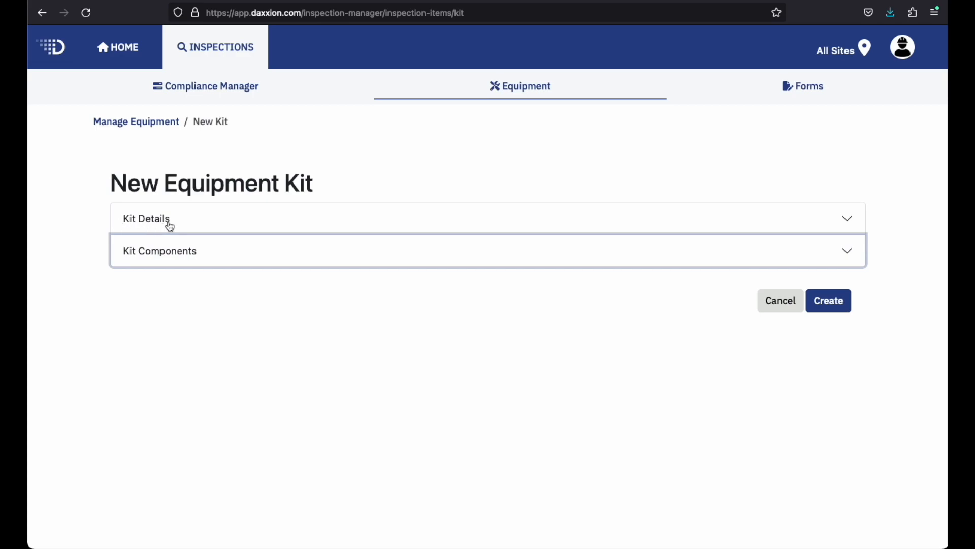
pyautogui.click(240, 224)
pyautogui.scroll(-1, 557, 246)
pyautogui.scroll(-2, 557, 246)
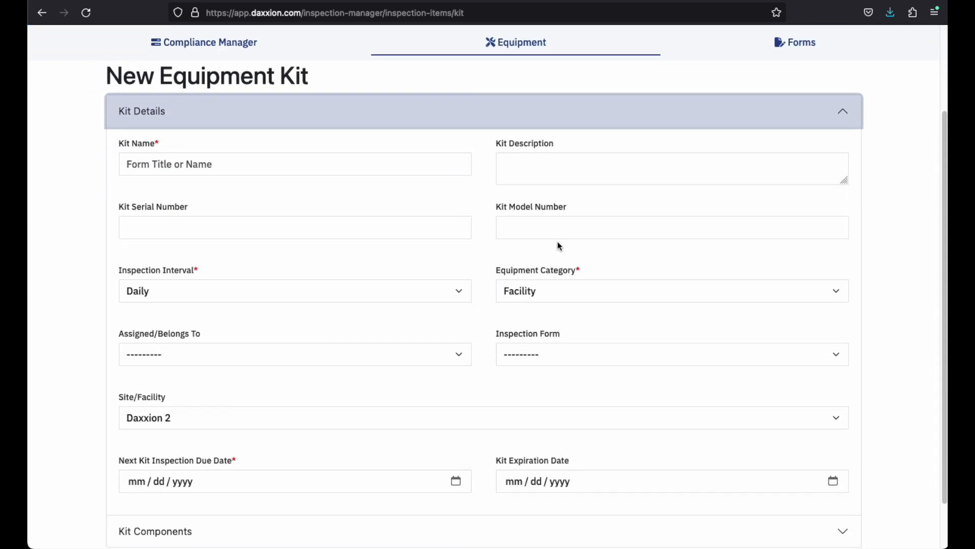
pyautogui.scroll(3, 629, 320)
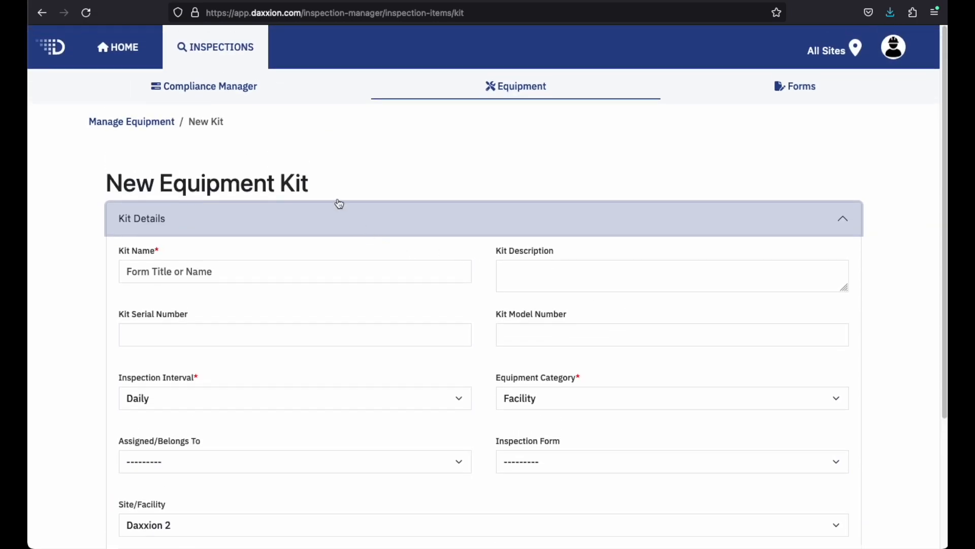
# Step: Name the equipment kit "New Kit Here" in its kit details
pyautogui.scroll(-3, 571, 362)
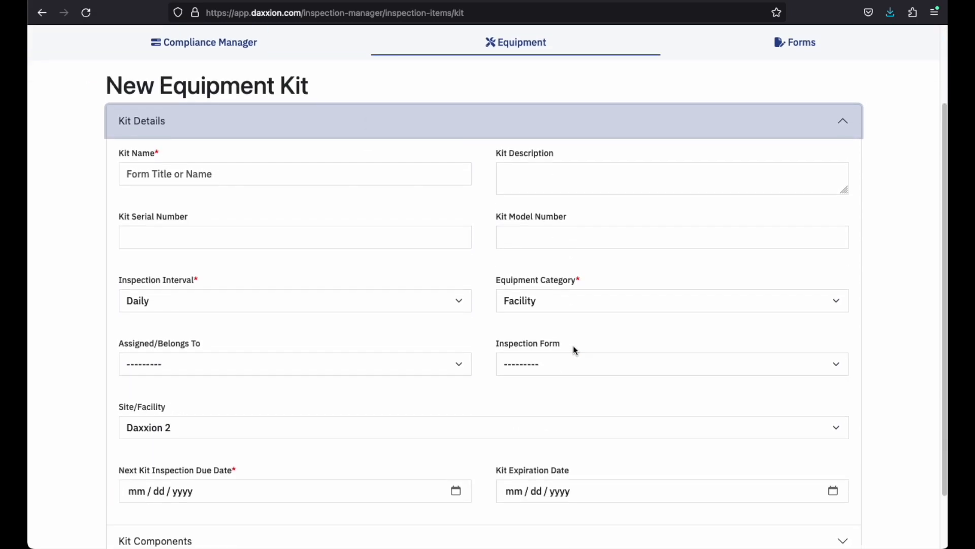
pyautogui.click(358, 134)
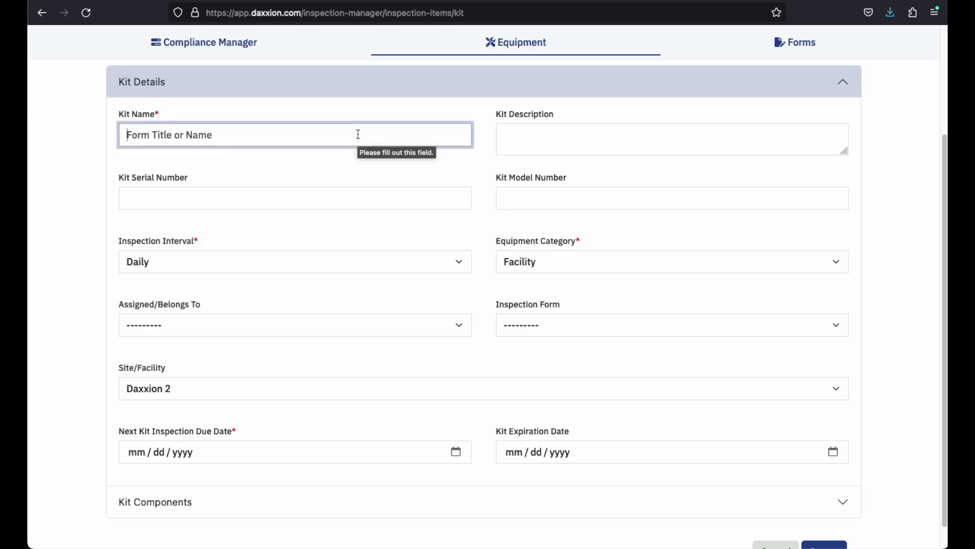
pyautogui.write('New Kit')
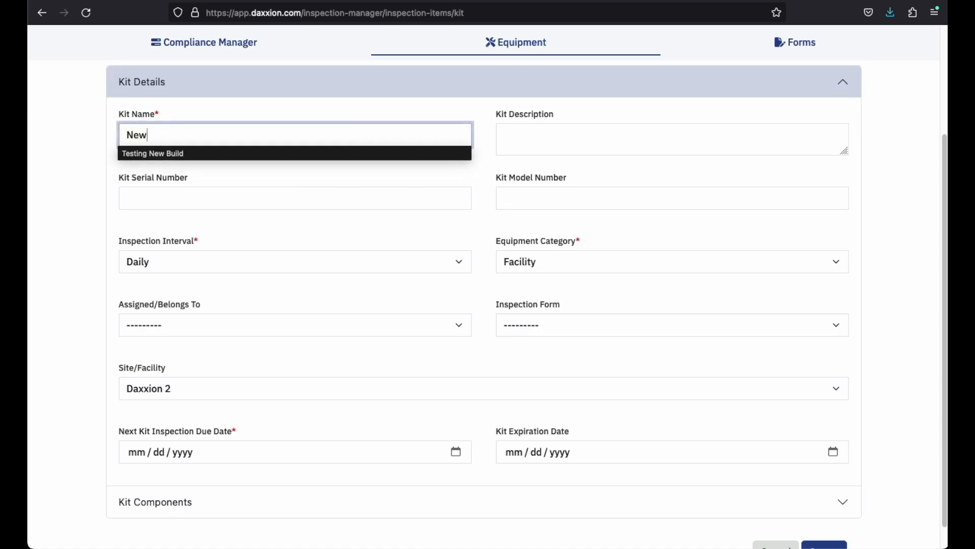
pyautogui.write('ere')
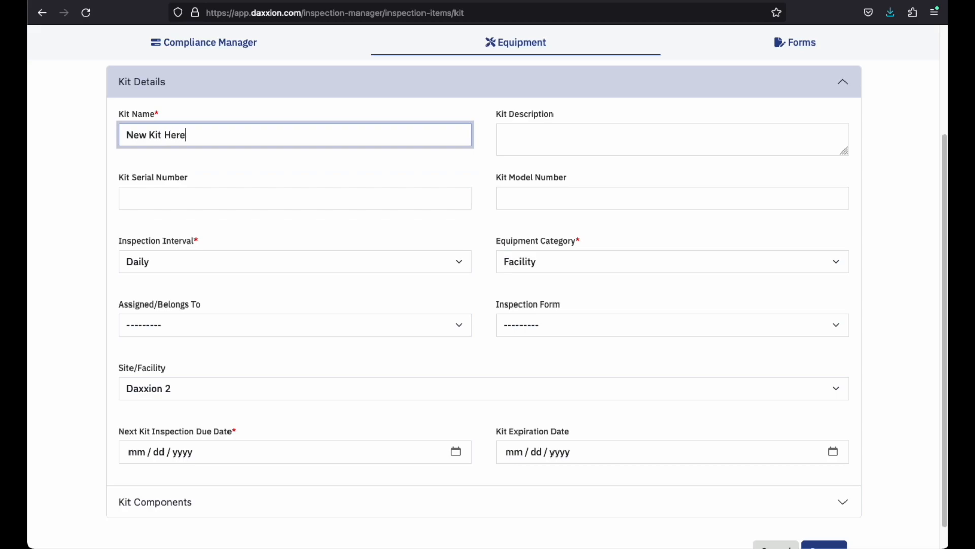
# Step: Examine the kit's serial number and model number fields and the rest of the kit details, leaving them blank
pyautogui.click(365, 198)
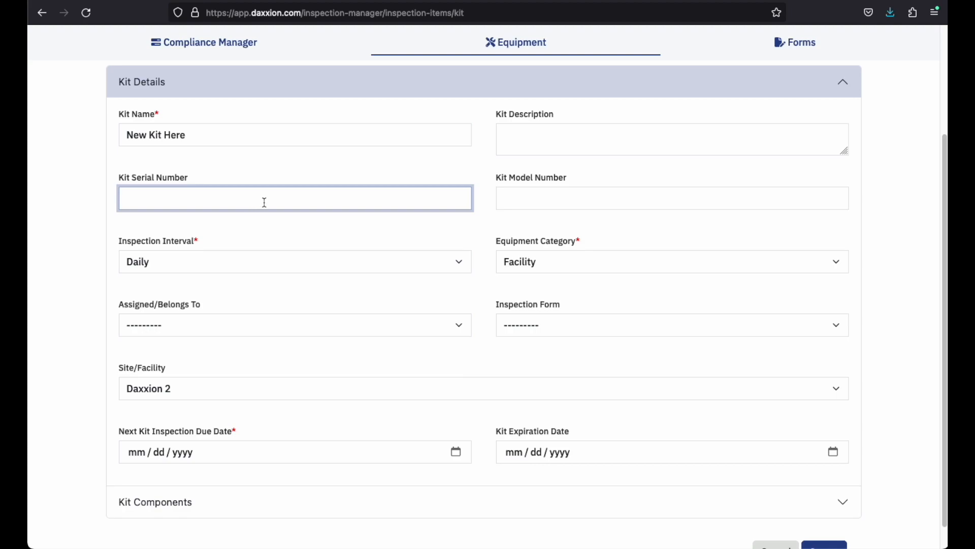
pyautogui.click(534, 203)
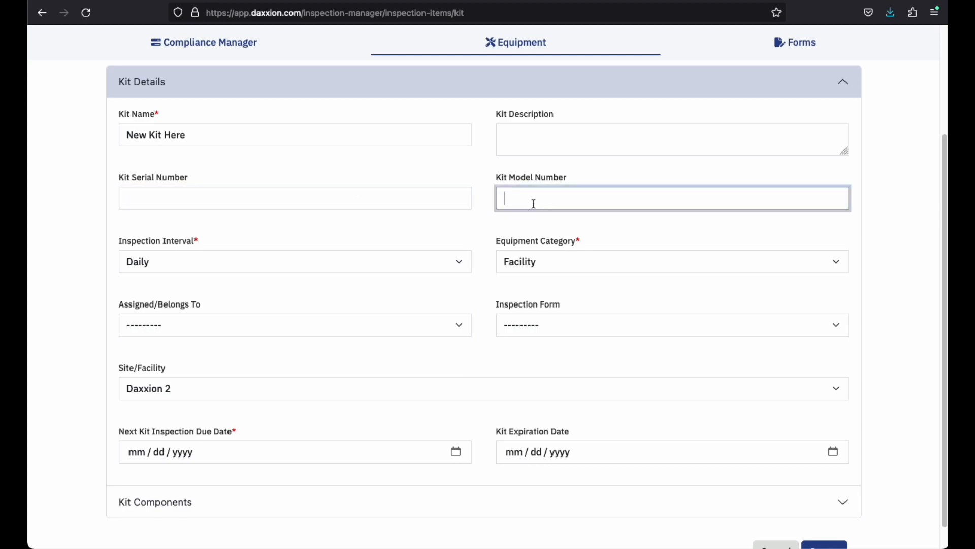
pyautogui.click(442, 192)
pyautogui.click(518, 193)
pyautogui.click(409, 205)
pyautogui.click(500, 207)
pyautogui.click(412, 178)
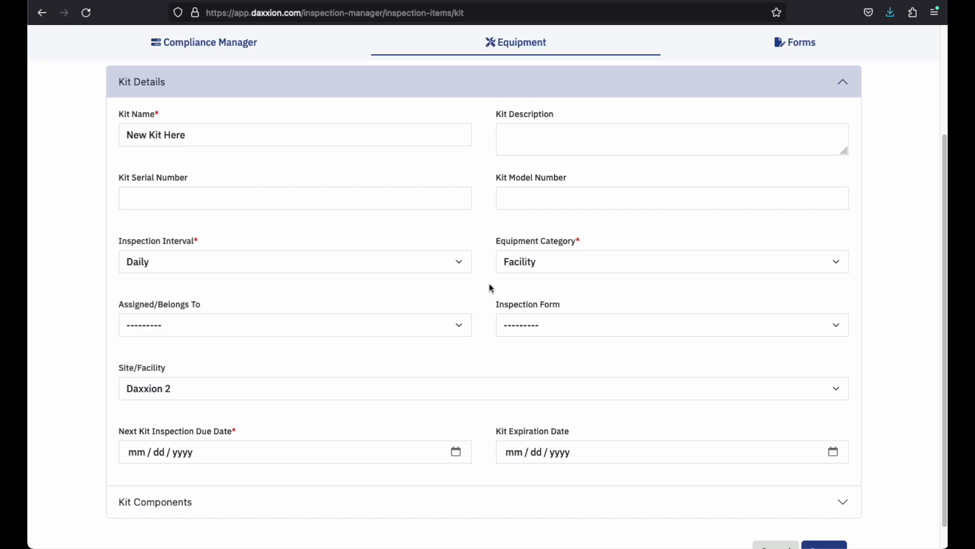
pyautogui.scroll(-1, 510, 278)
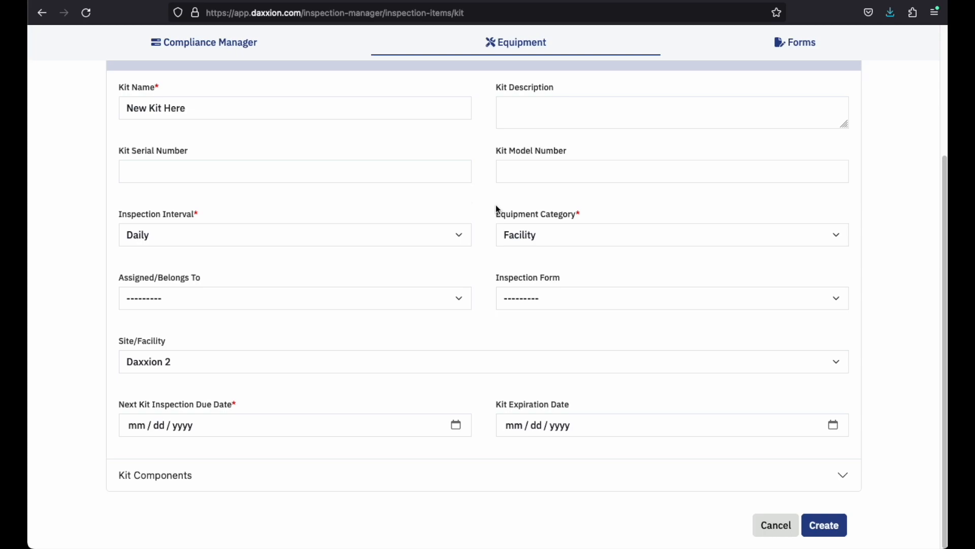
pyautogui.scroll(2, 480, 206)
pyautogui.scroll(2, 486, 214)
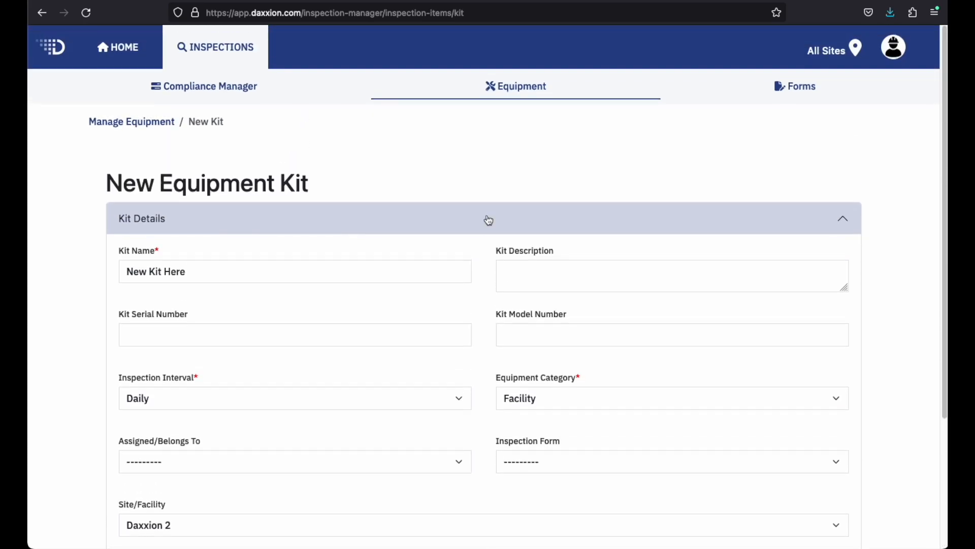
pyautogui.scroll(-3, 480, 200)
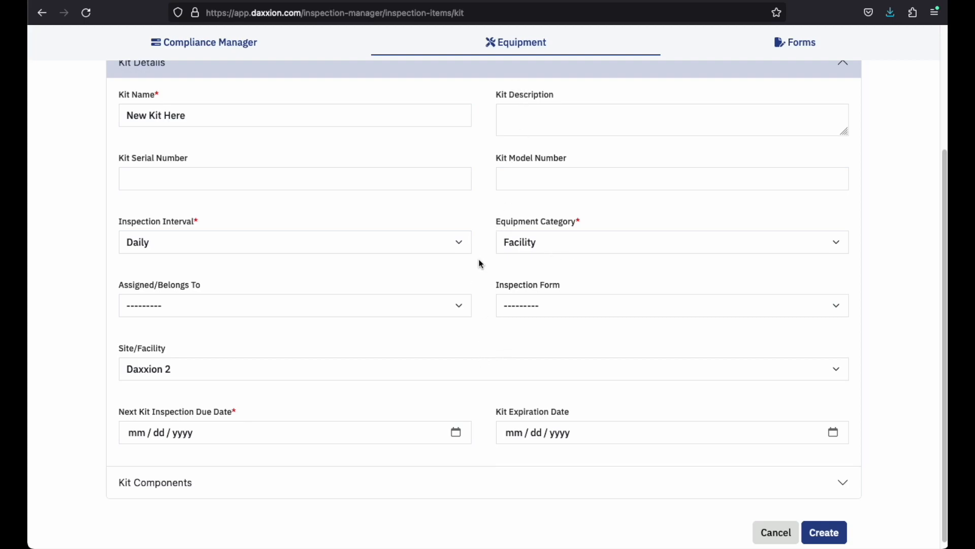
# Step: Set the kit's equipment category to Vehicle and its inspection interval to Annually
pyautogui.scroll(-1, 478, 252)
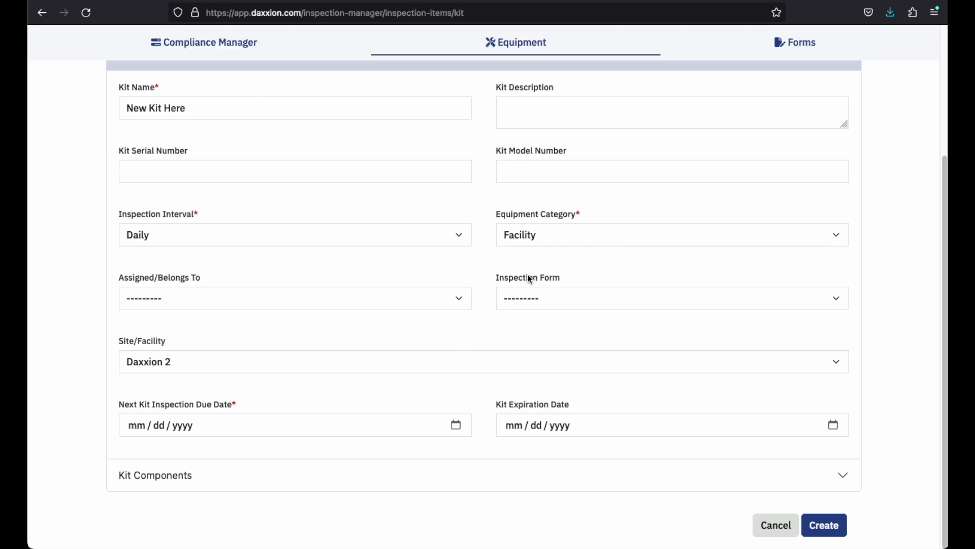
pyautogui.click(552, 240)
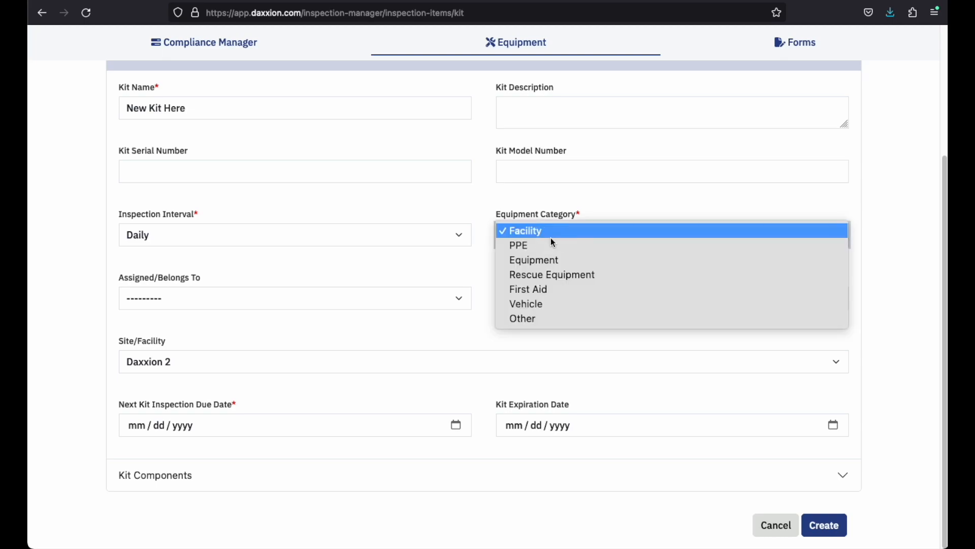
pyautogui.click(587, 304)
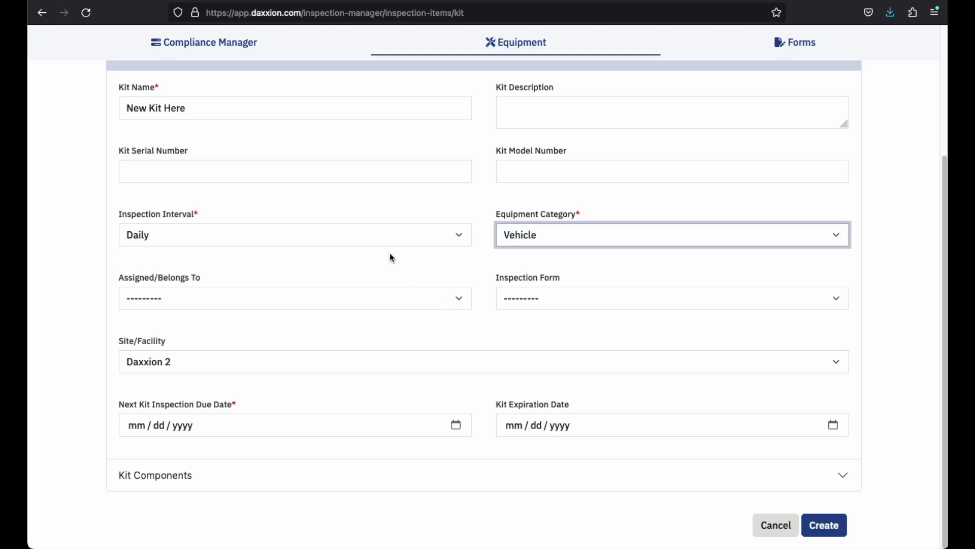
pyautogui.click(455, 240)
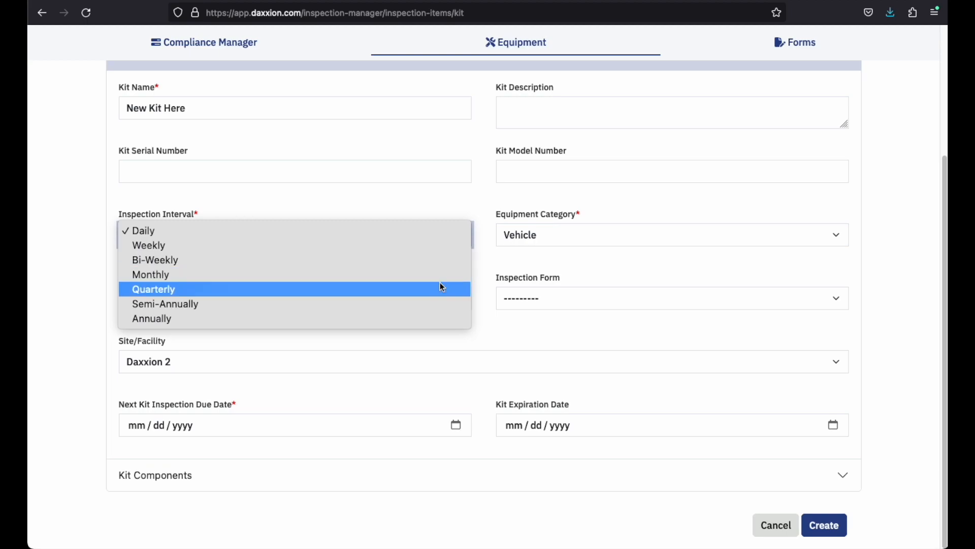
pyautogui.click(429, 317)
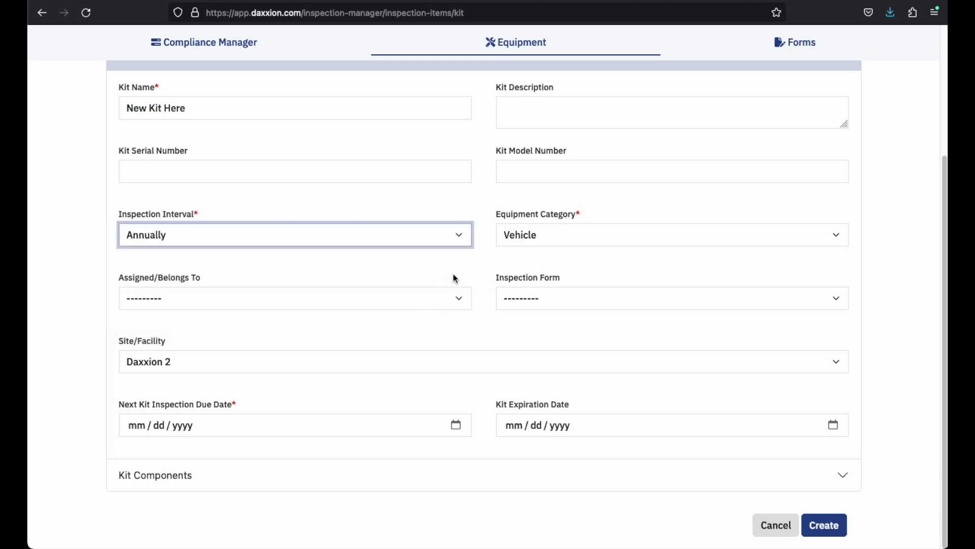
# Step: Assign the kit to Test User - Demo Training and look at the inspection form choices without selecting one
pyautogui.click(460, 303)
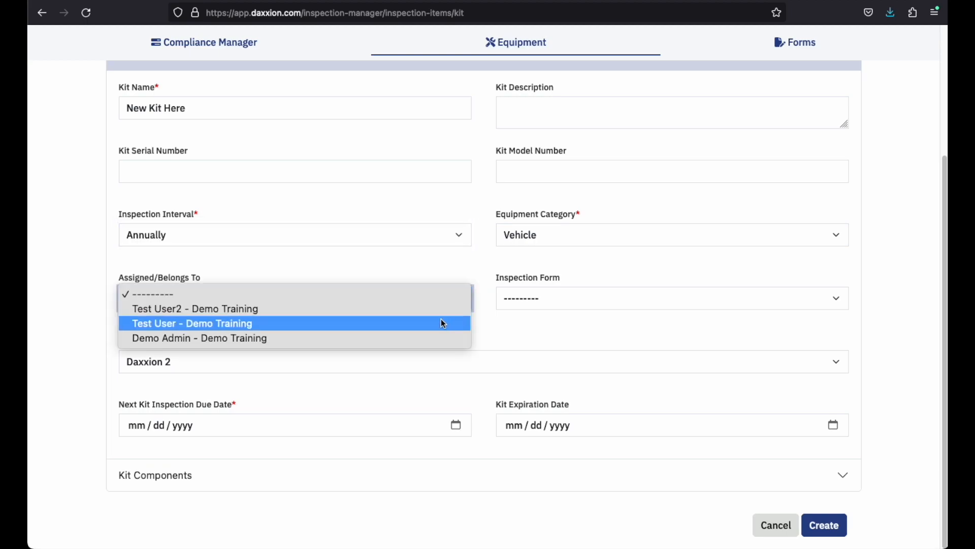
pyautogui.click(437, 324)
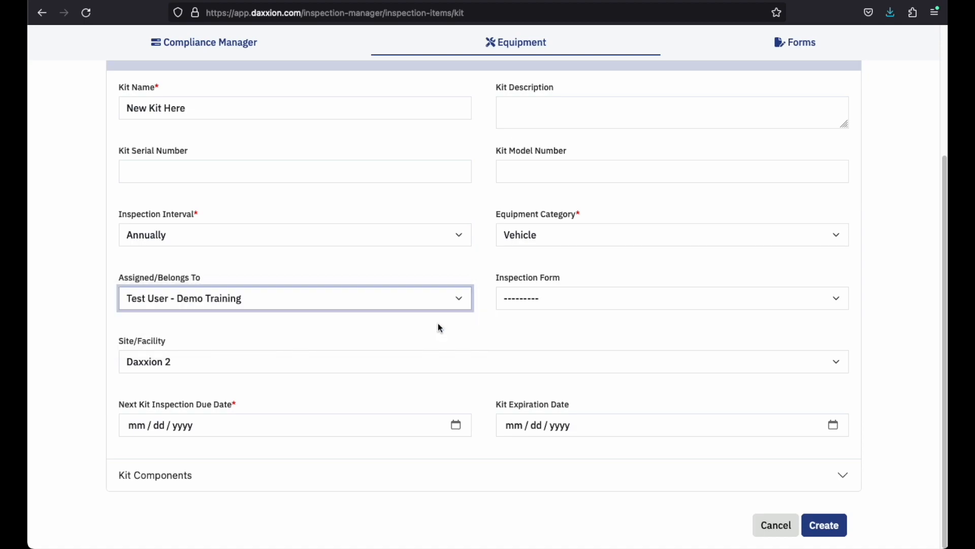
pyautogui.click(554, 300)
pyautogui.click(553, 294)
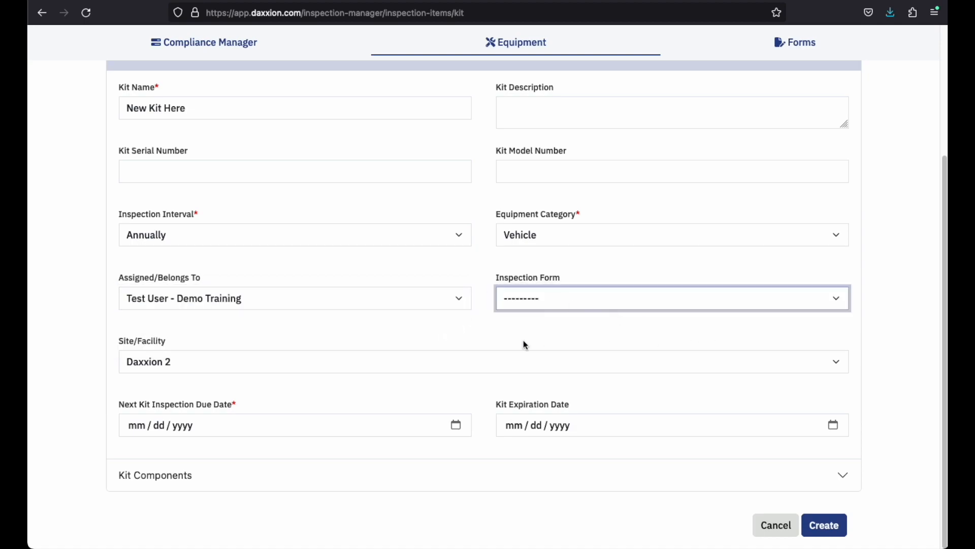
pyautogui.click(477, 330)
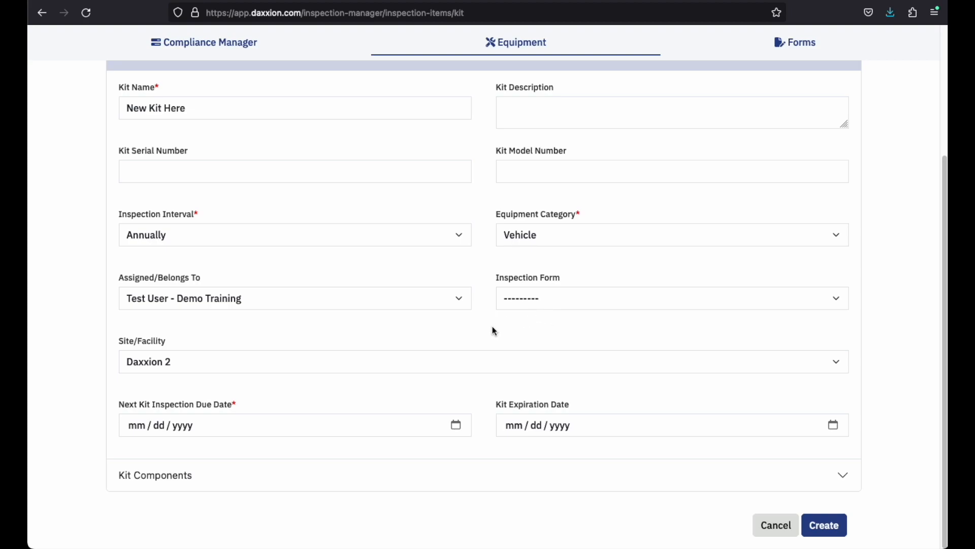
# Step: Set the kit's site to New Site and its next inspection due date to 10/02/2023
pyautogui.click(468, 353)
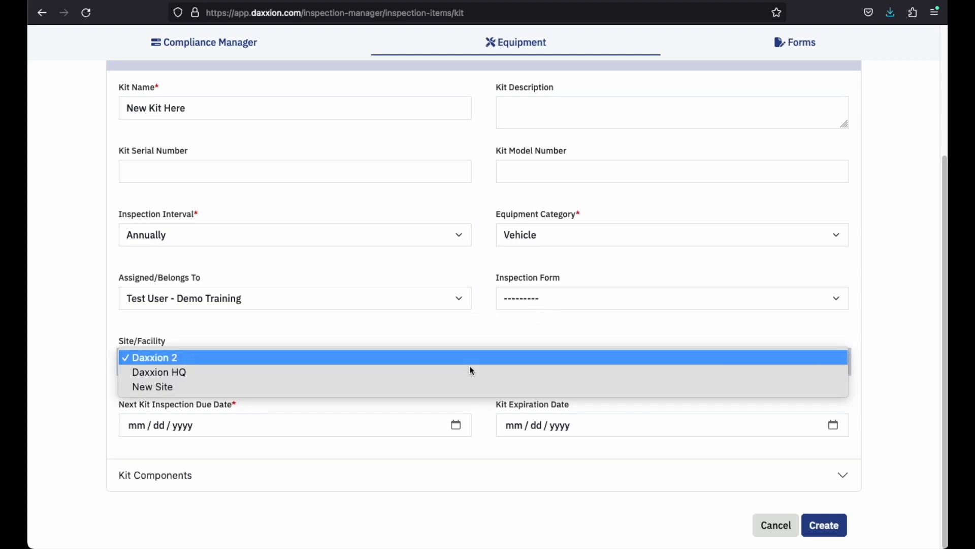
pyautogui.click(465, 386)
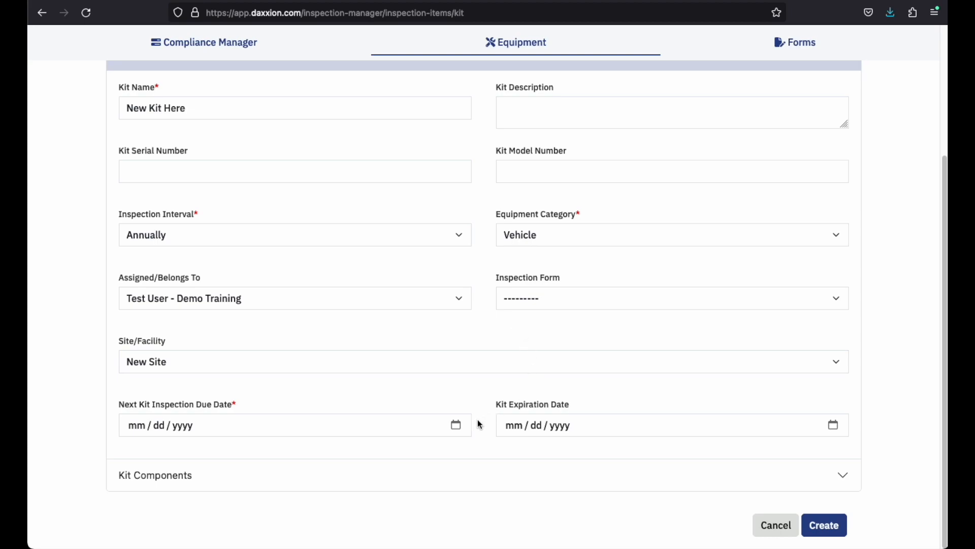
pyautogui.click(455, 425)
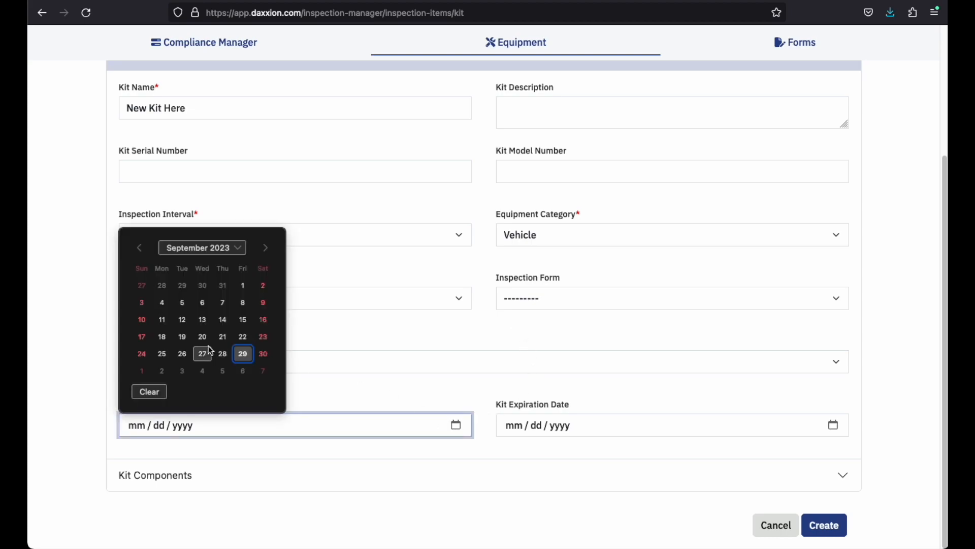
pyautogui.click(262, 251)
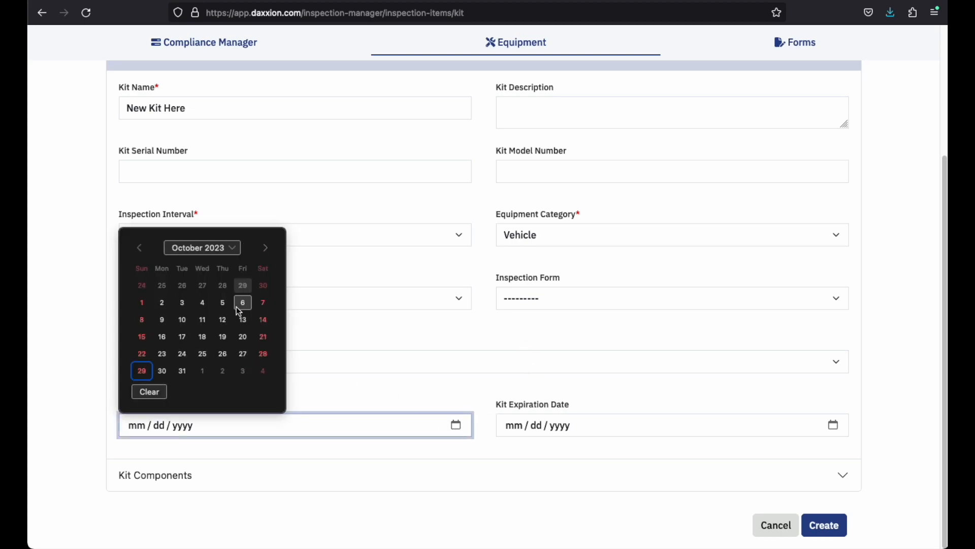
pyautogui.click(164, 304)
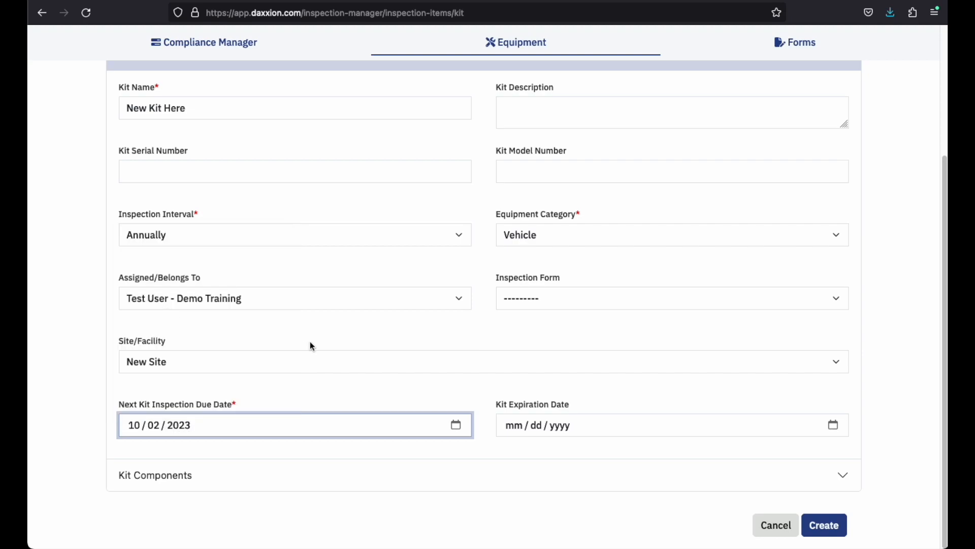
pyautogui.click(357, 407)
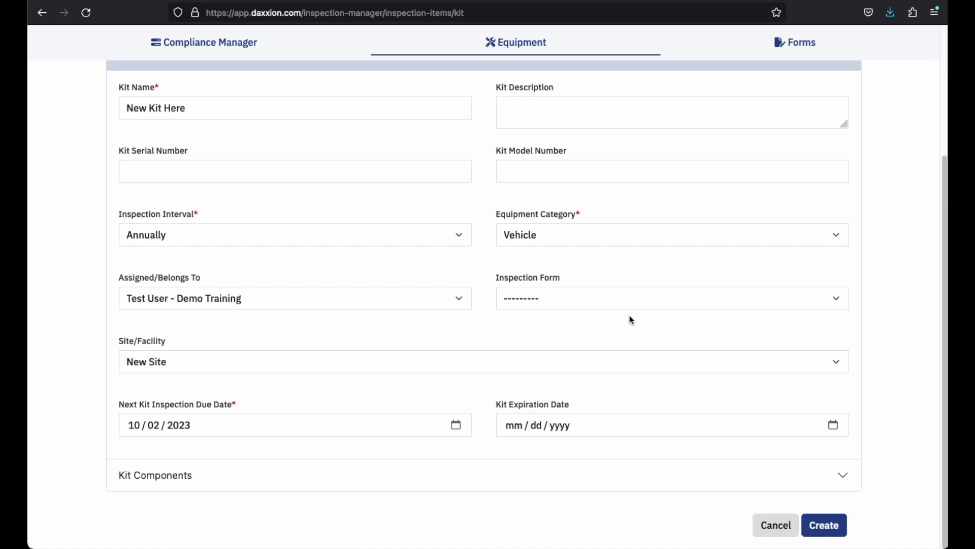
# Step: Switch from the kit details to the kit components section and start a new component
pyautogui.scroll(1, 629, 316)
pyautogui.scroll(-1, 629, 316)
pyautogui.scroll(1, 816, 350)
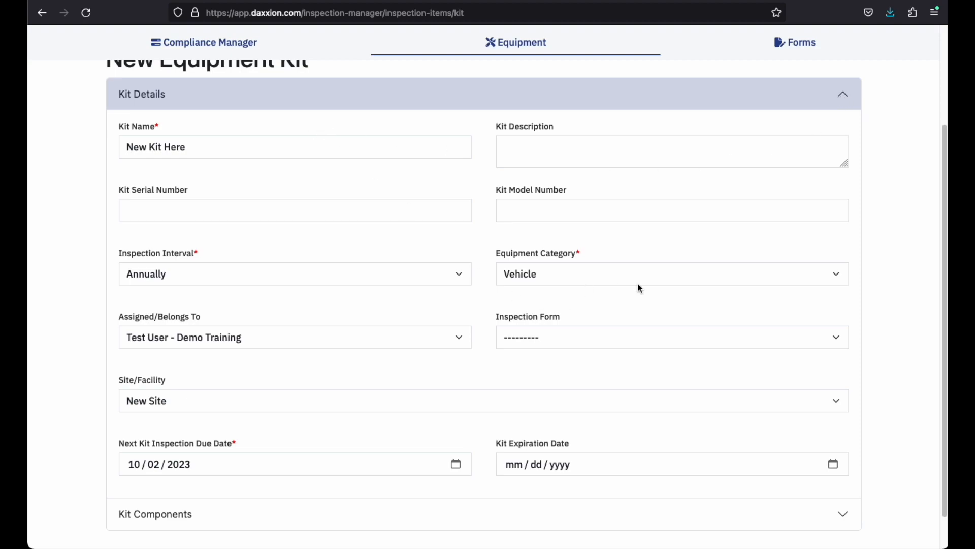
pyautogui.click(852, 97)
pyautogui.click(603, 250)
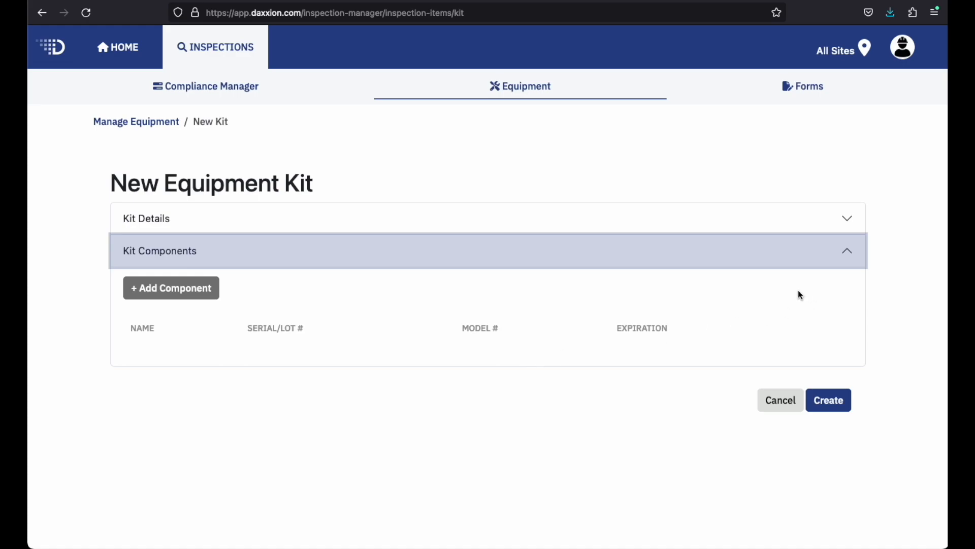
pyautogui.click(203, 289)
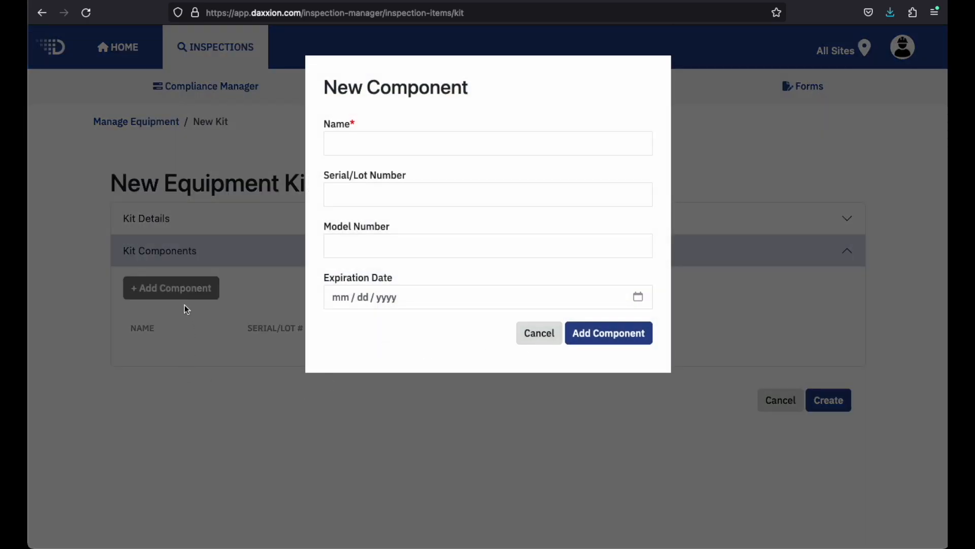
# Step: Examine the new component form's name, serial/lot number, model number and expiration date fields
pyautogui.click(406, 155)
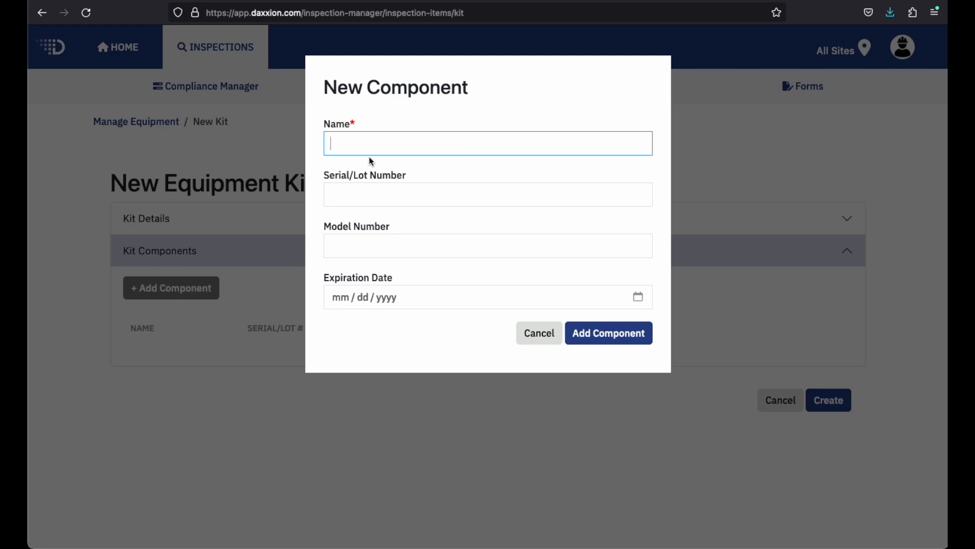
pyautogui.click(361, 194)
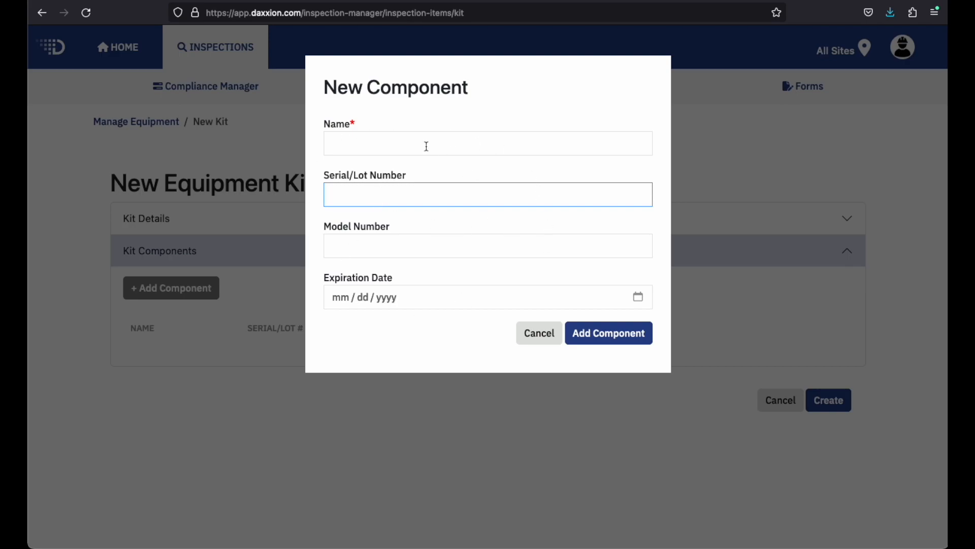
pyautogui.moveTo(325, 175); pyautogui.dragTo(350, 176)
pyautogui.click(355, 192)
pyautogui.moveTo(406, 175); pyautogui.dragTo(326, 170)
pyautogui.click(347, 196)
pyautogui.moveTo(404, 175); pyautogui.dragTo(325, 174)
pyautogui.click(353, 201)
pyautogui.click(371, 145)
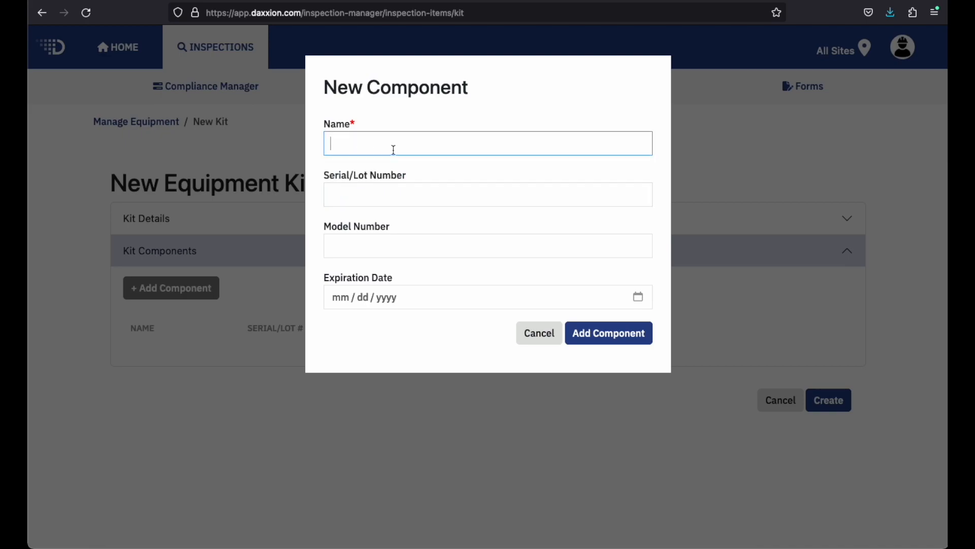
pyautogui.click(334, 146)
pyautogui.click(391, 146)
pyautogui.click(403, 199)
pyautogui.click(425, 197)
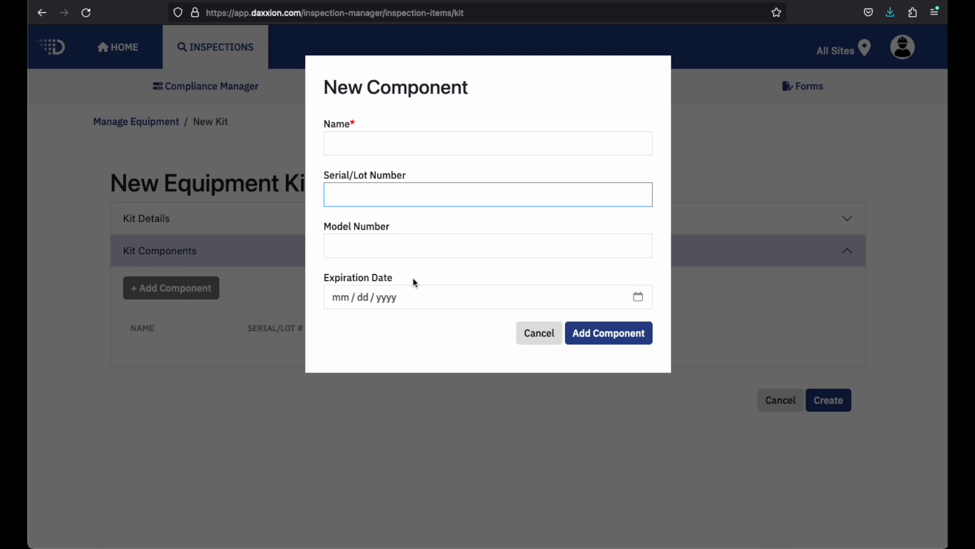
pyautogui.click(406, 247)
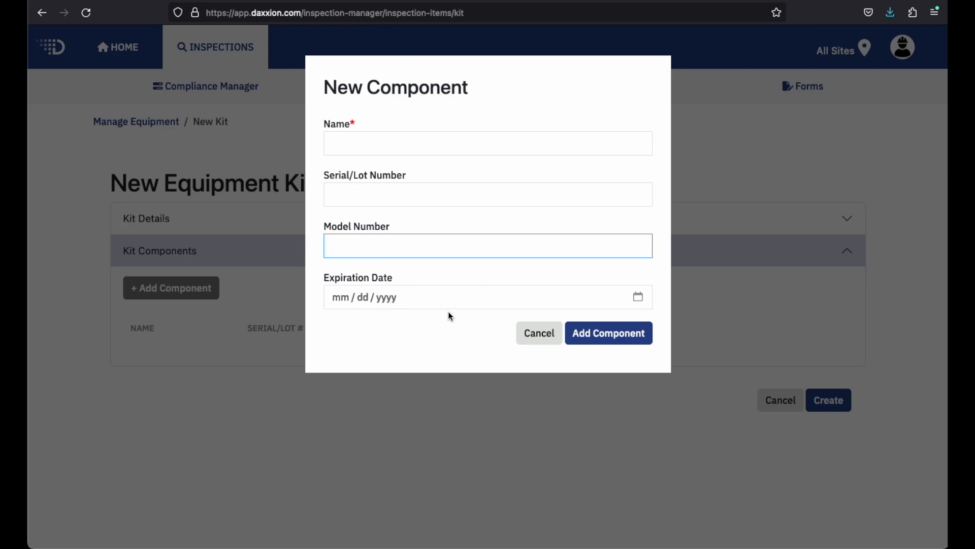
pyautogui.click(397, 299)
pyautogui.click(394, 339)
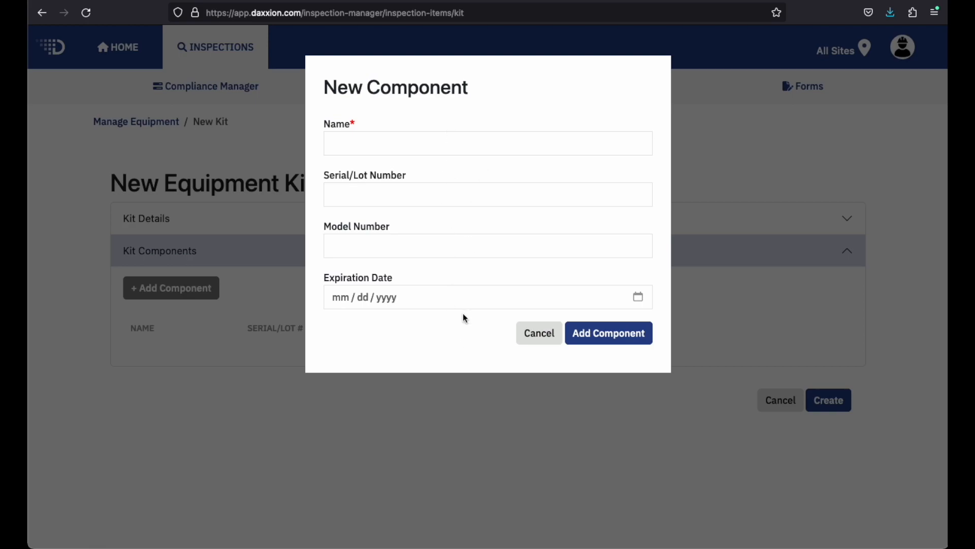
# Step: Add a component named Screwdriver to the kit, leaving its serial/lot number, model number and expiration date blank
pyautogui.click(424, 145)
pyautogui.write('Scr')
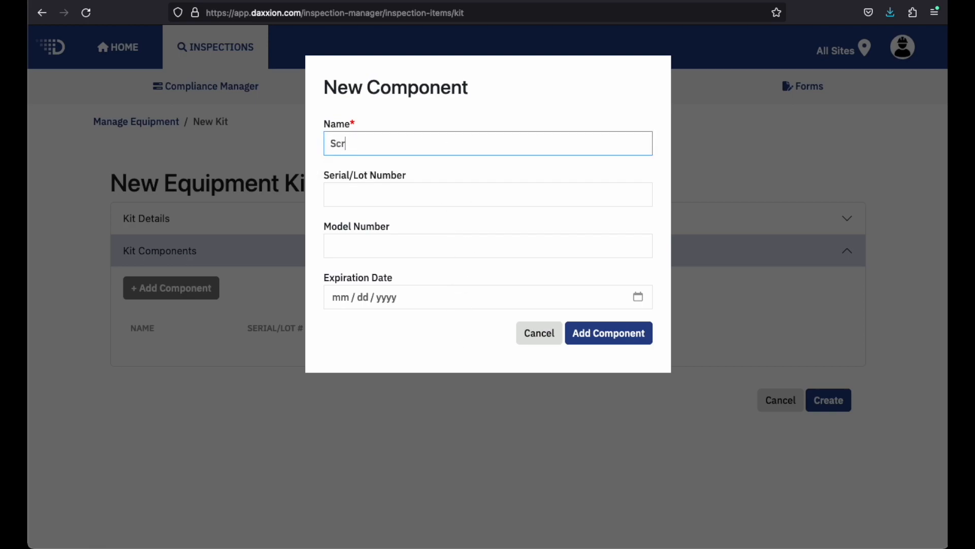
pyautogui.write('ewdriver')
pyautogui.click(593, 343)
# Step: Add a second kit component named Dewalt Drill with serial/lot number 12345 and model number abc123
pyautogui.click(193, 289)
pyautogui.click(377, 137)
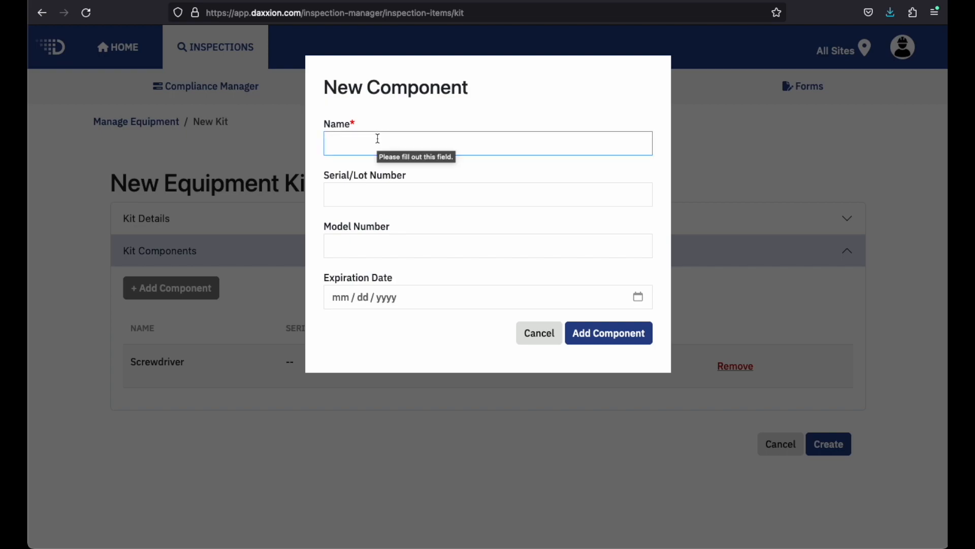
pyautogui.write('Dewalt Drill')
pyautogui.press('Tab')
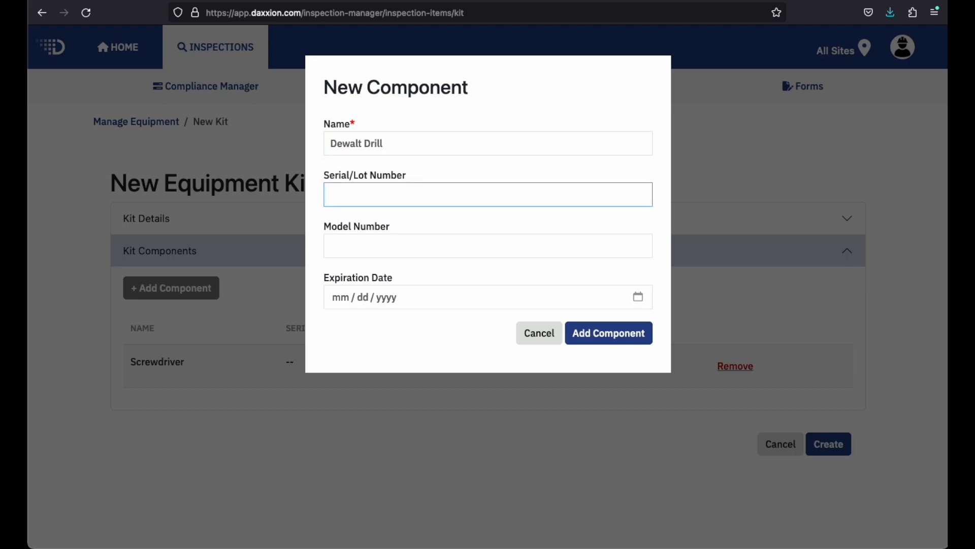
pyautogui.write('12345')
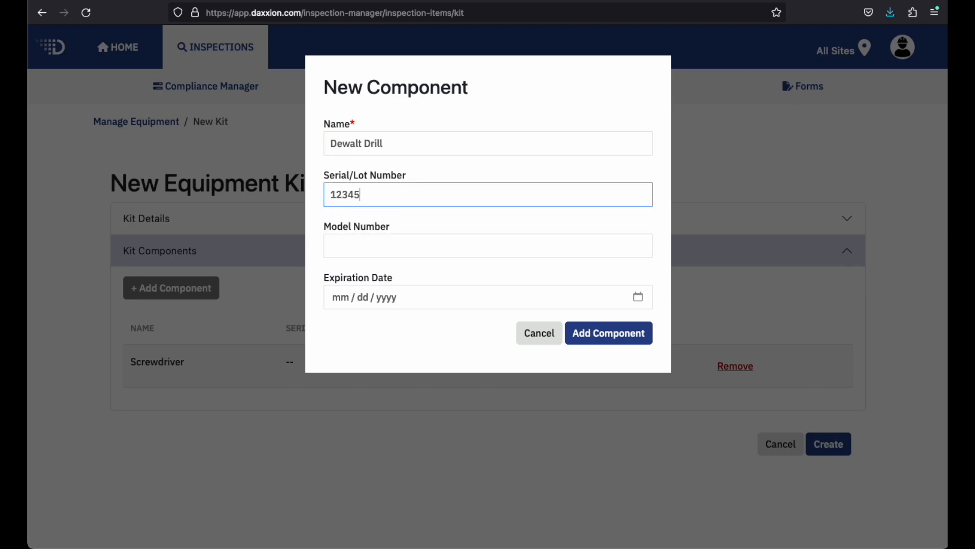
pyautogui.press('Tab')
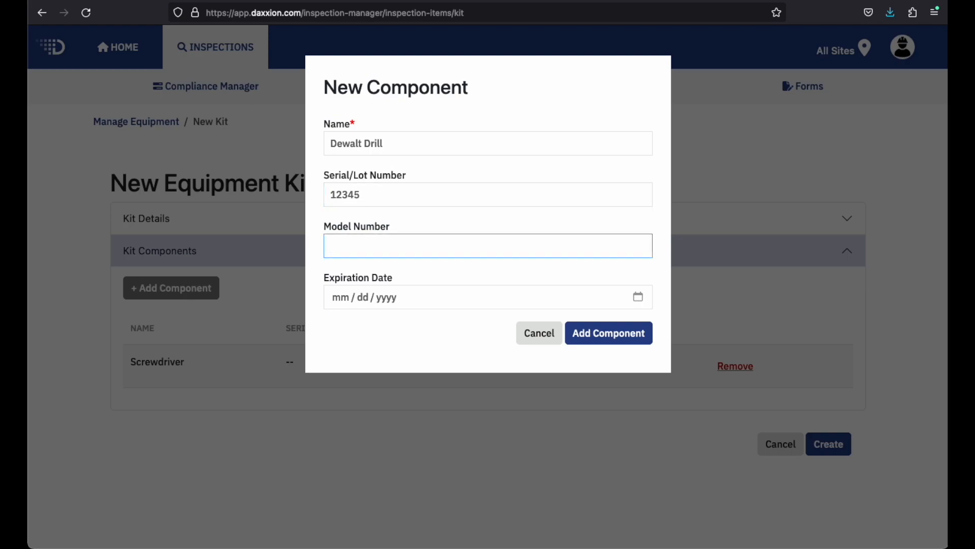
pyautogui.write('abc')
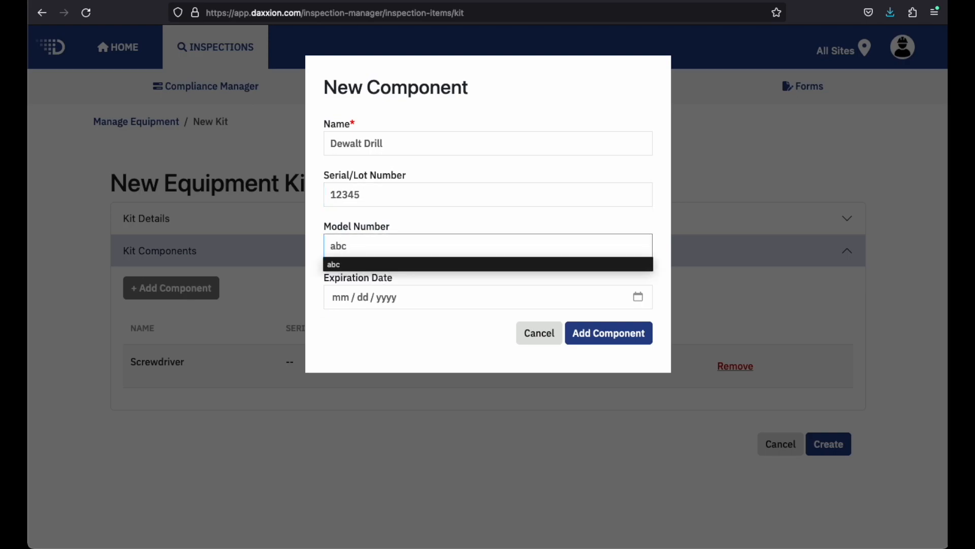
pyautogui.write('123')
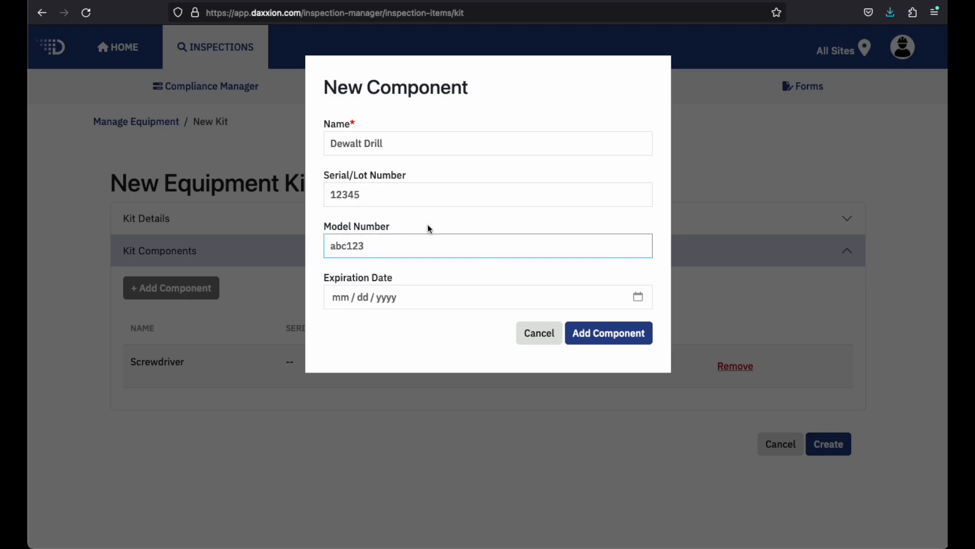
pyautogui.doubleClick(343, 143)
pyautogui.click(364, 226)
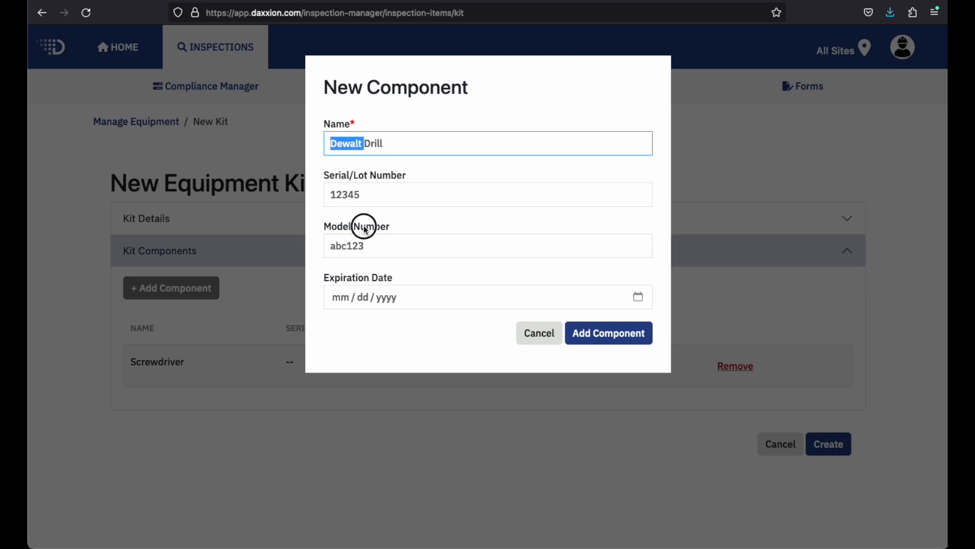
pyautogui.click(608, 334)
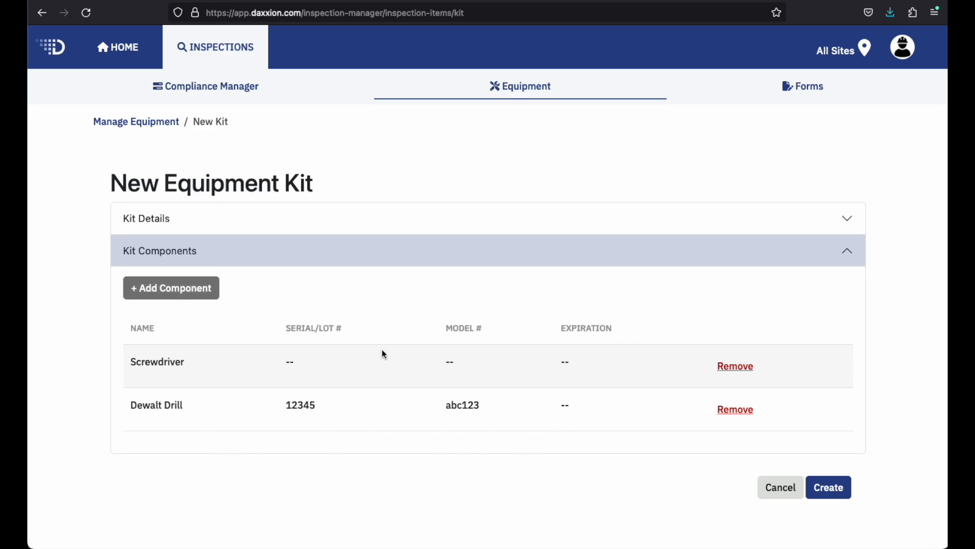
# Step: Add a third kit component named Rope with serial/lot number JF578 and no model number
pyautogui.click(218, 288)
pyautogui.click(365, 141)
pyautogui.write('Rope')
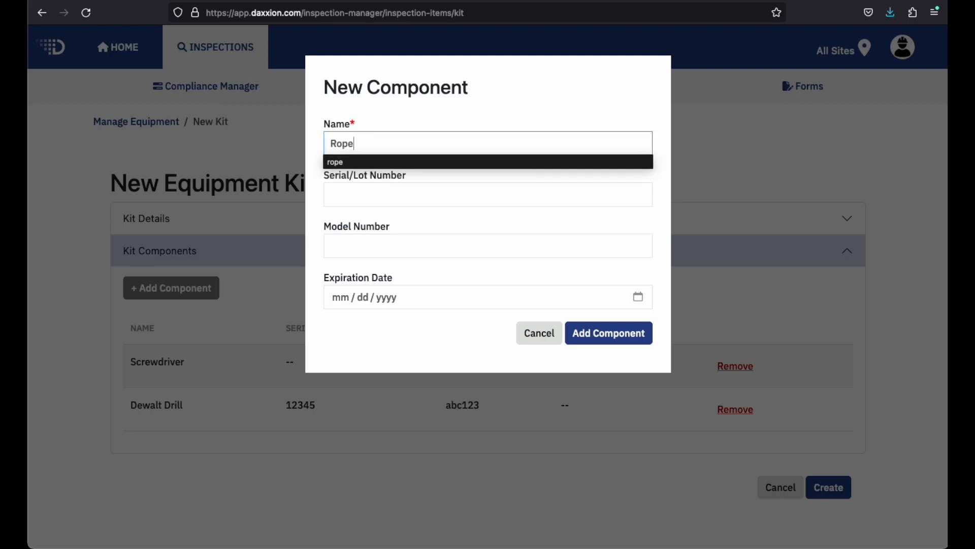
pyautogui.press('Tab')
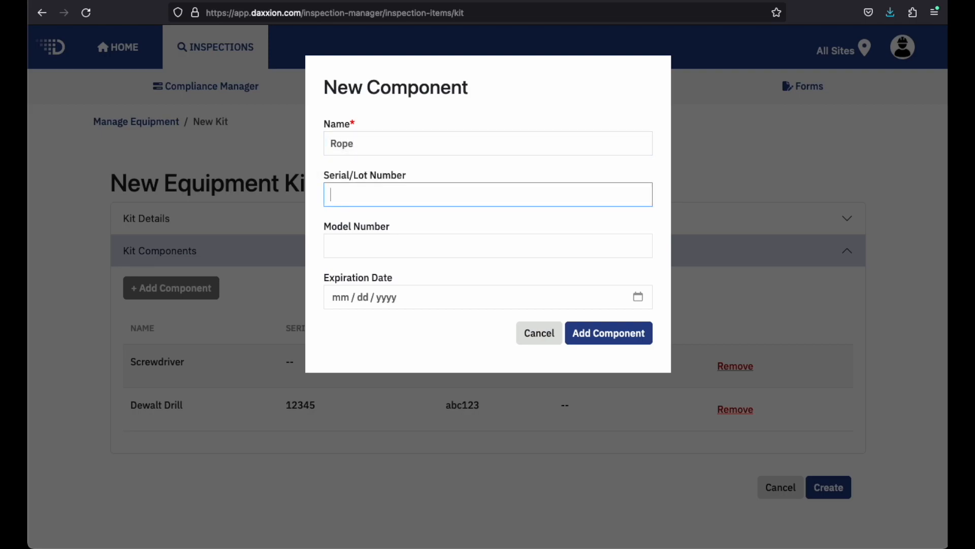
pyautogui.write('JF578')
pyautogui.click(394, 249)
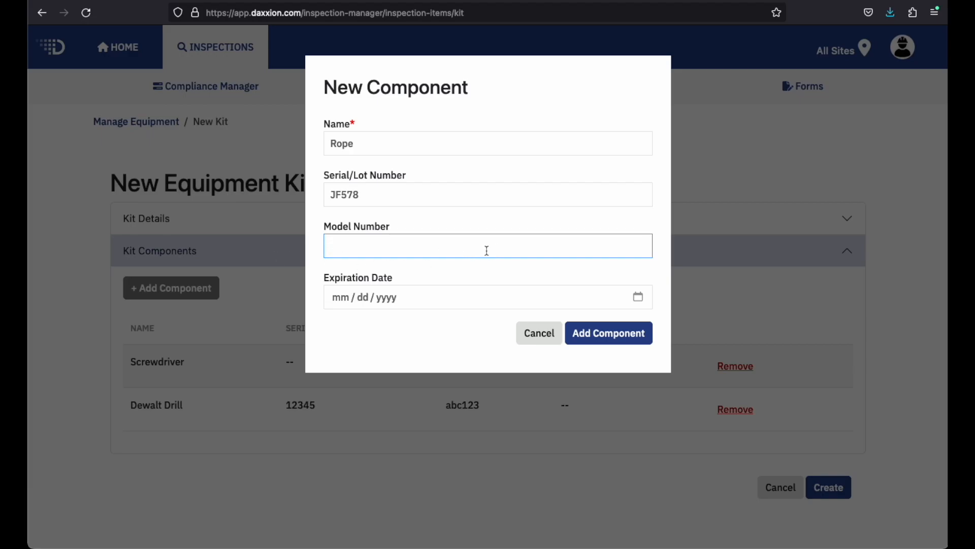
pyautogui.click(632, 340)
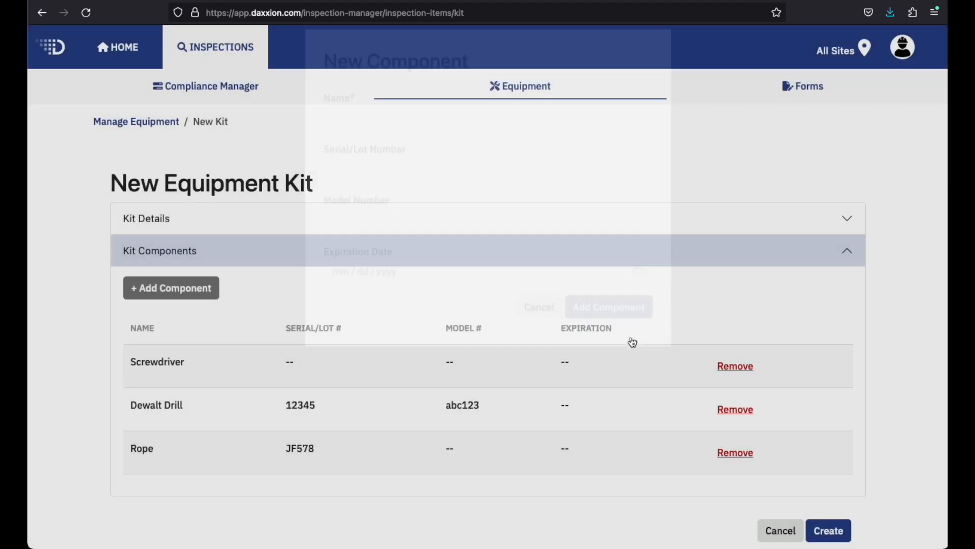
# Step: Remove the Rope component from the kit's component list
pyautogui.scroll(-1, 414, 374)
pyautogui.doubleClick(127, 449)
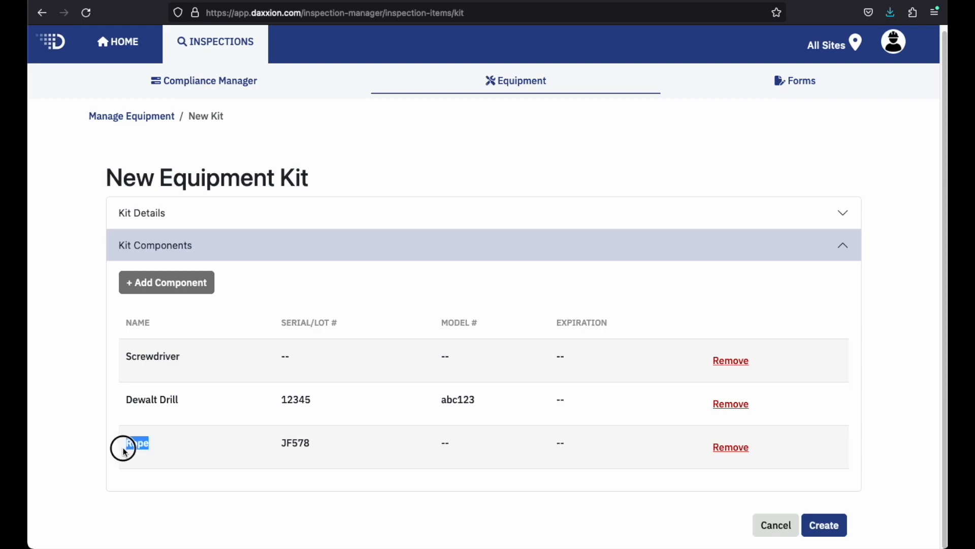
pyautogui.click(230, 447)
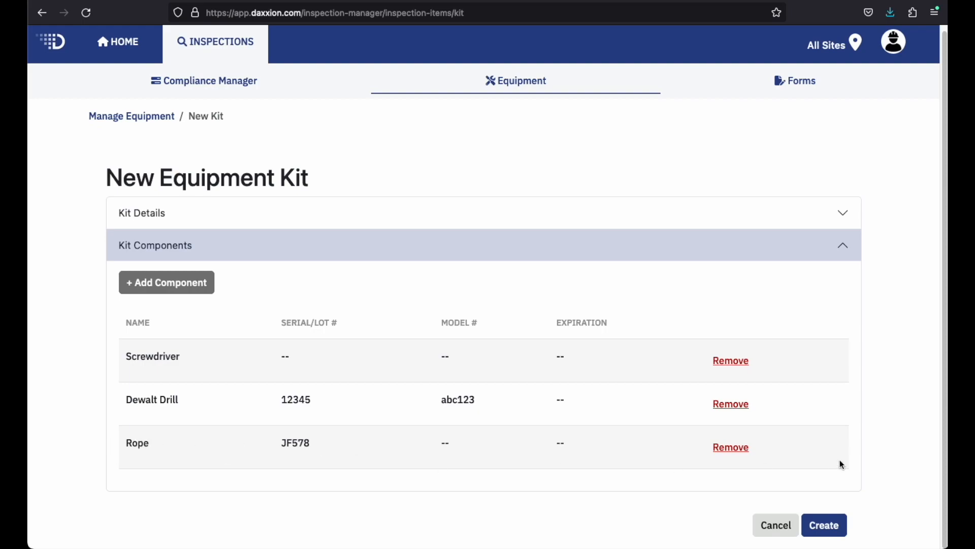
pyautogui.click(730, 449)
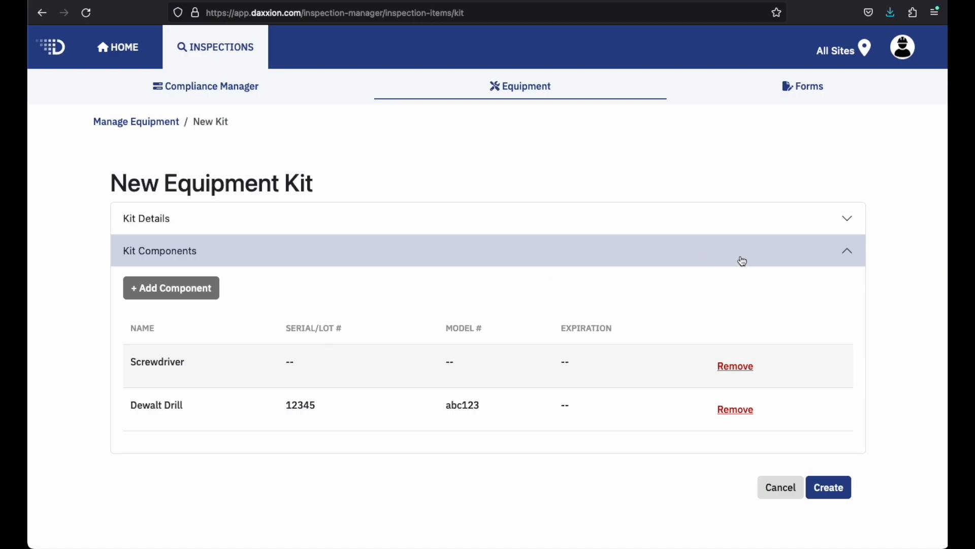
# Step: Create the equipment kit and dismiss the notification on its page
pyautogui.click(832, 495)
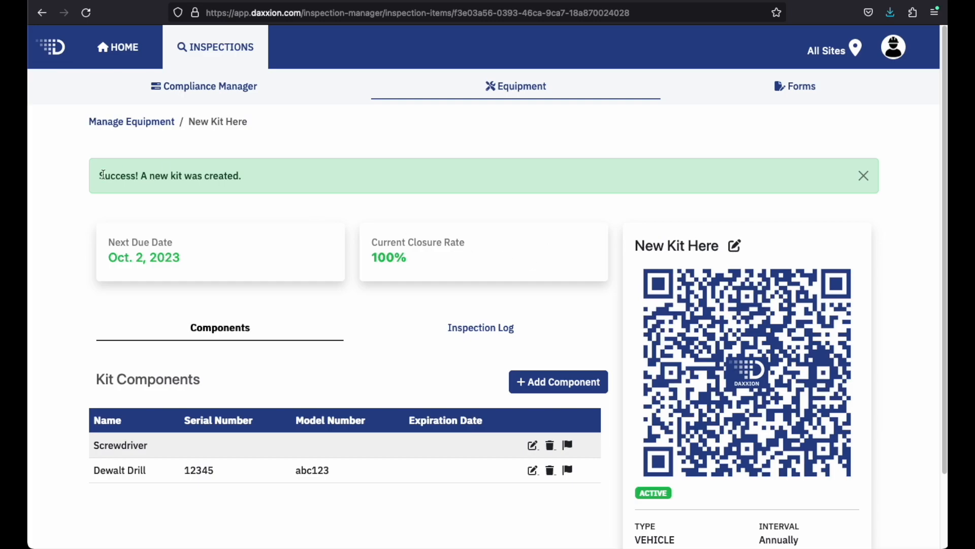
pyautogui.click(864, 176)
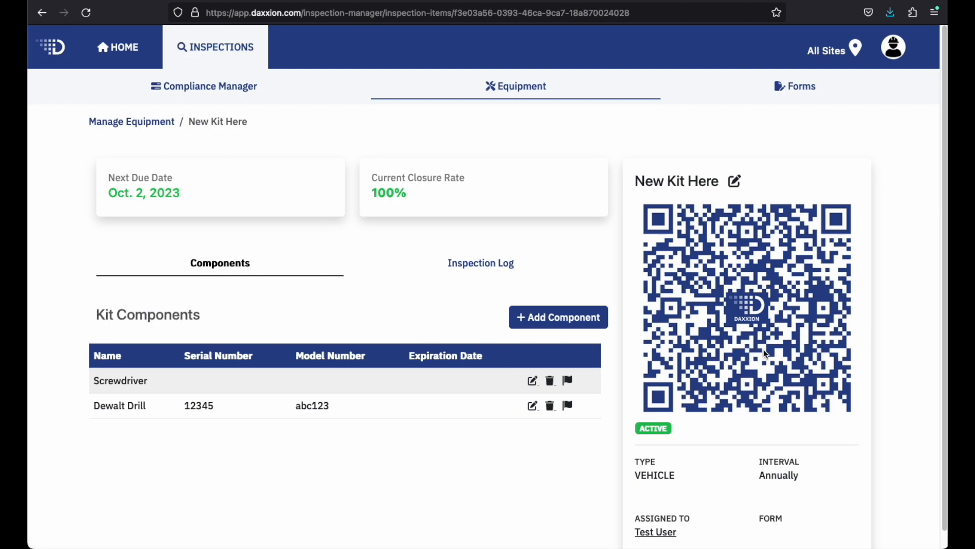
# Step: Look over the new kit's details and compare its inspection log and components sections, ending on the components
pyautogui.scroll(-1, 766, 334)
pyautogui.scroll(1, 766, 334)
pyautogui.click(463, 263)
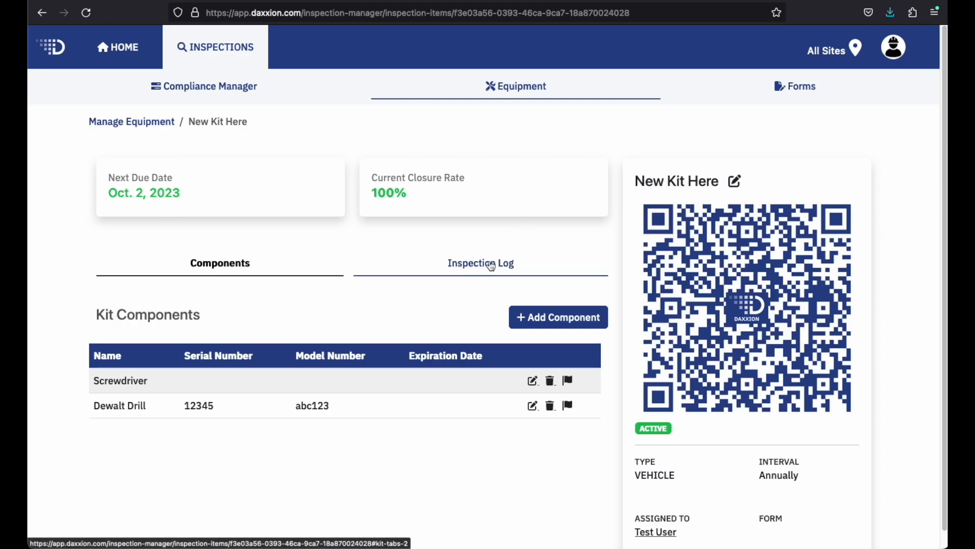
pyautogui.click(219, 263)
pyautogui.click(463, 262)
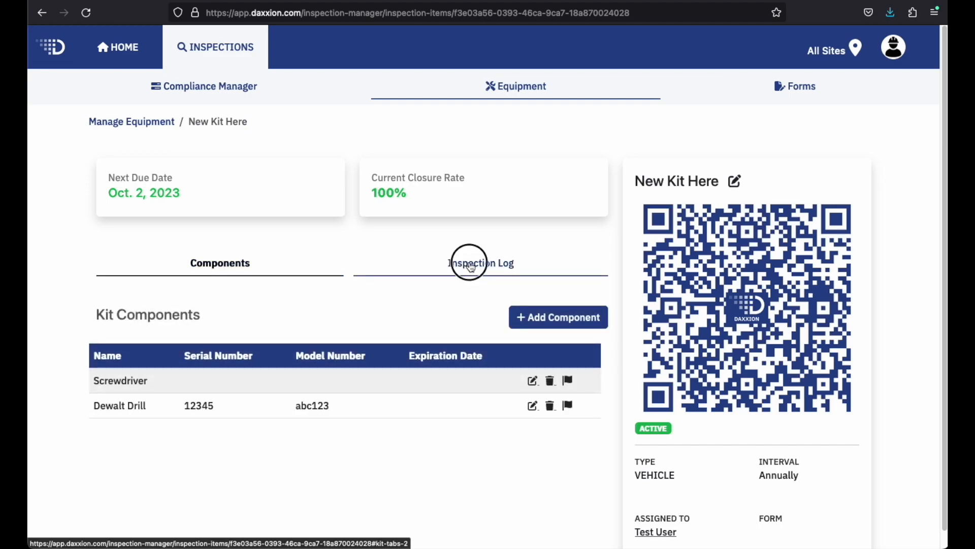
pyautogui.click(269, 269)
pyautogui.click(412, 268)
pyautogui.click(241, 268)
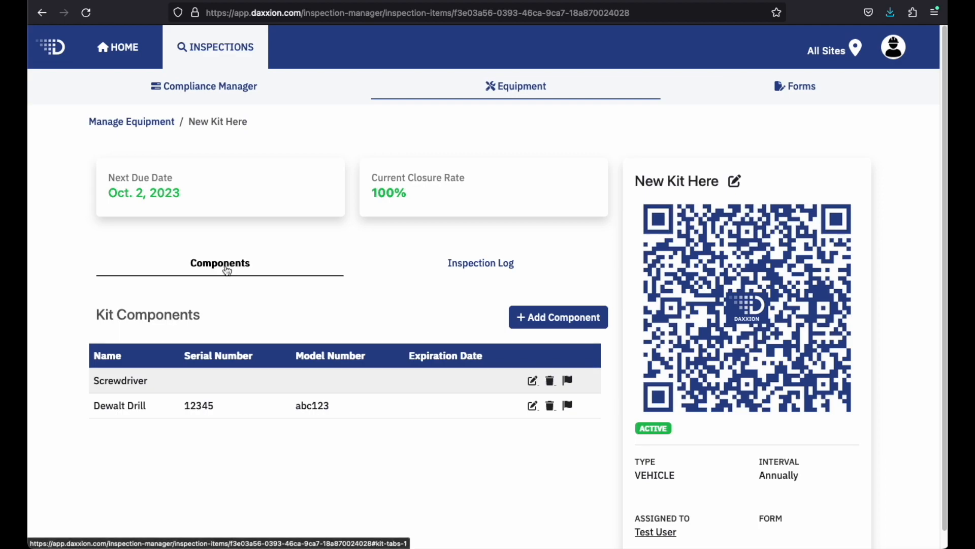
# Step: Examine the names, serial numbers and model numbers of the Screwdriver and Dewalt Drill in the kit's component list
pyautogui.moveTo(94, 381); pyautogui.dragTo(148, 381)
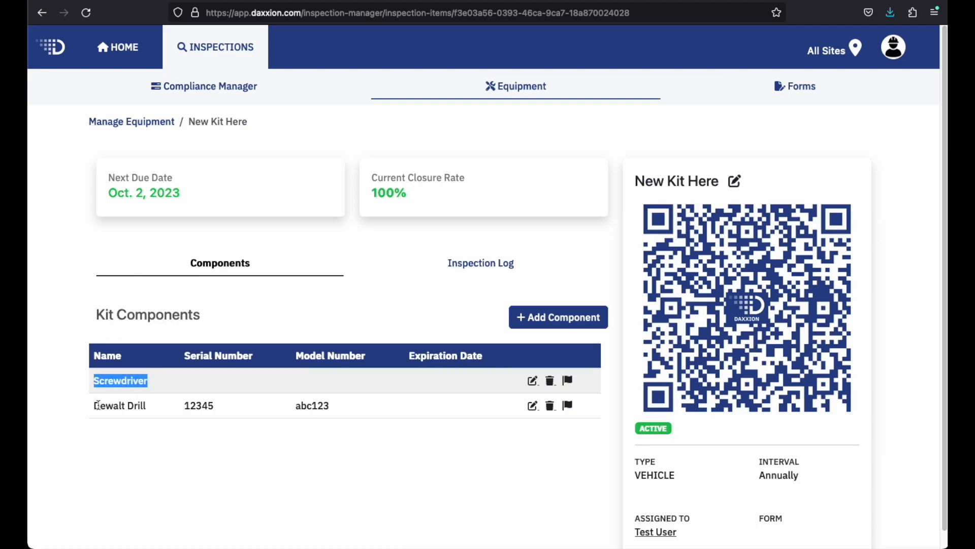
pyautogui.moveTo(98, 405); pyautogui.dragTo(148, 404)
pyautogui.click(243, 360)
pyautogui.scroll(-1, 441, 358)
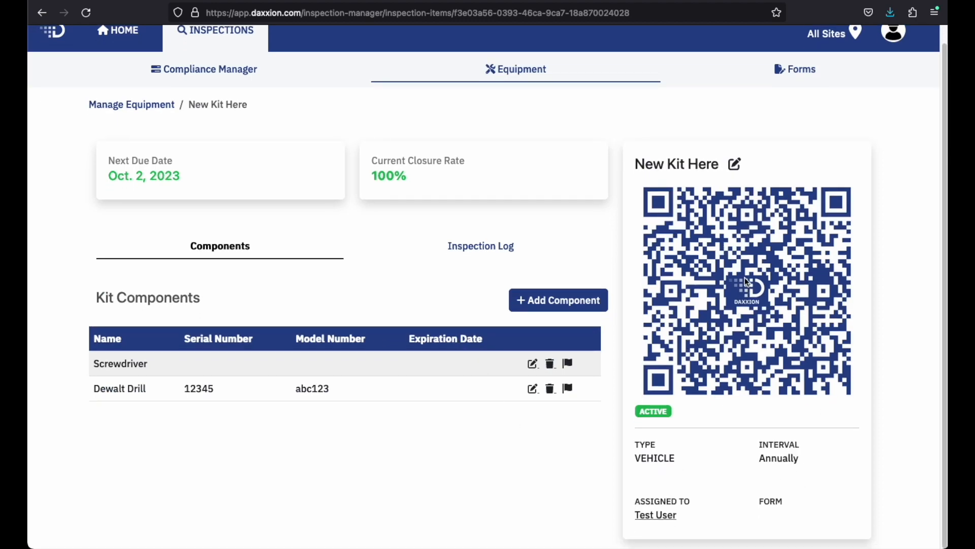
pyautogui.moveTo(149, 364); pyautogui.dragTo(88, 361)
pyautogui.moveTo(149, 389); pyautogui.dragTo(94, 387)
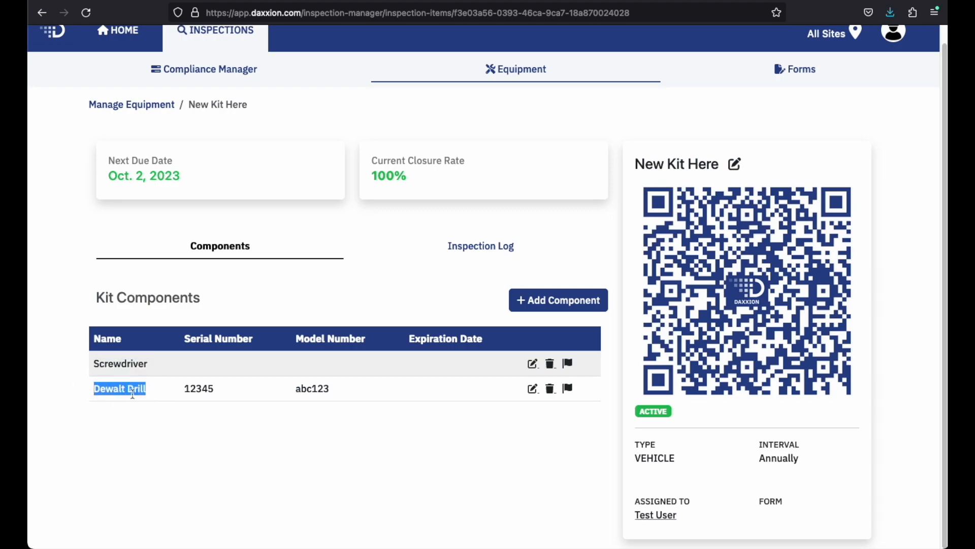
pyautogui.moveTo(338, 394); pyautogui.dragTo(180, 391)
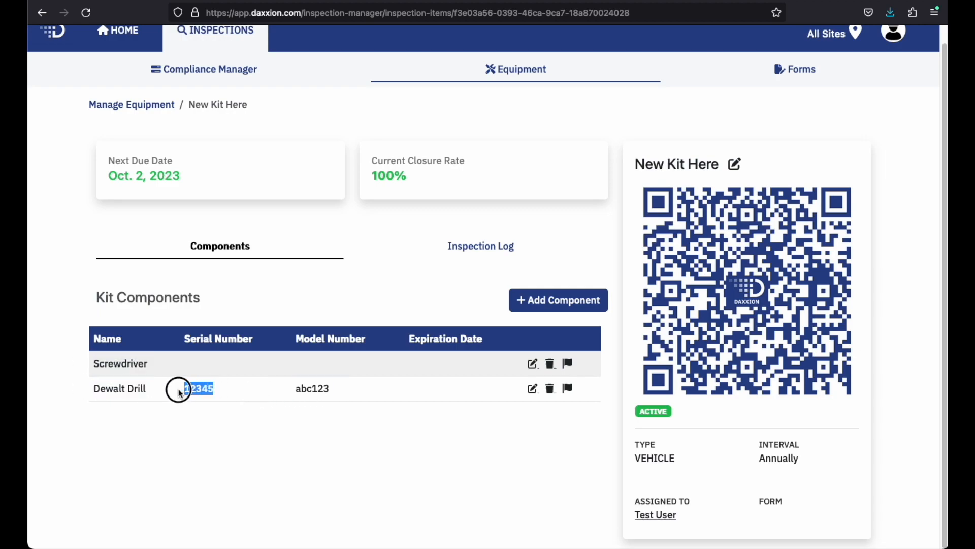
pyautogui.moveTo(339, 393); pyautogui.dragTo(295, 391)
pyautogui.moveTo(231, 390); pyautogui.dragTo(184, 390)
pyautogui.moveTo(318, 389); pyautogui.dragTo(467, 390)
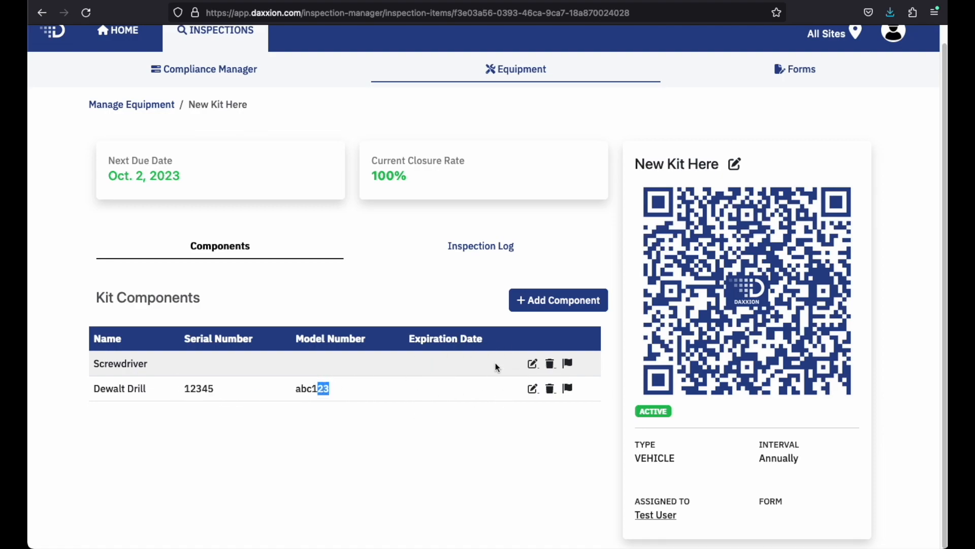
pyautogui.moveTo(135, 364); pyautogui.dragTo(94, 364)
pyautogui.moveTo(135, 389); pyautogui.dragTo(88, 391)
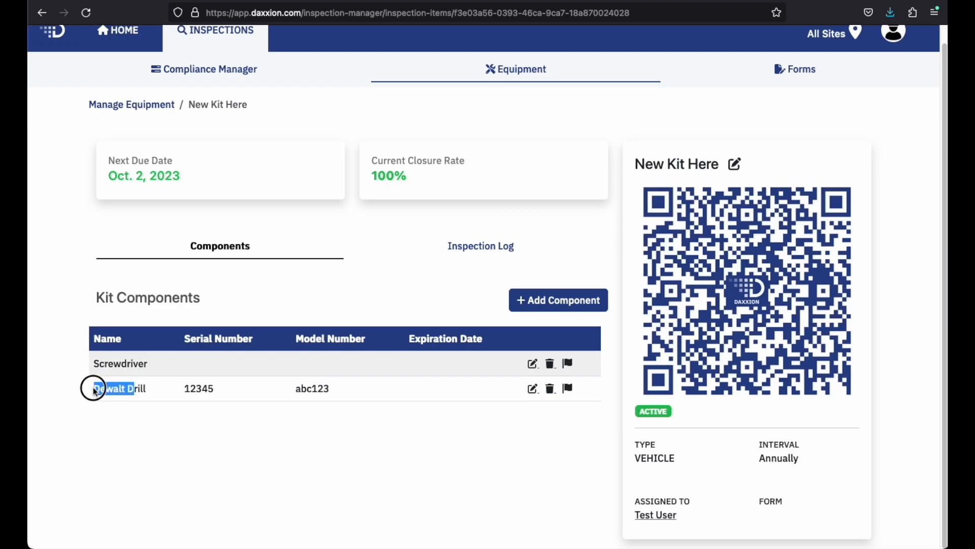
pyautogui.moveTo(329, 390); pyautogui.dragTo(279, 392)
pyautogui.moveTo(213, 388); pyautogui.dragTo(182, 389)
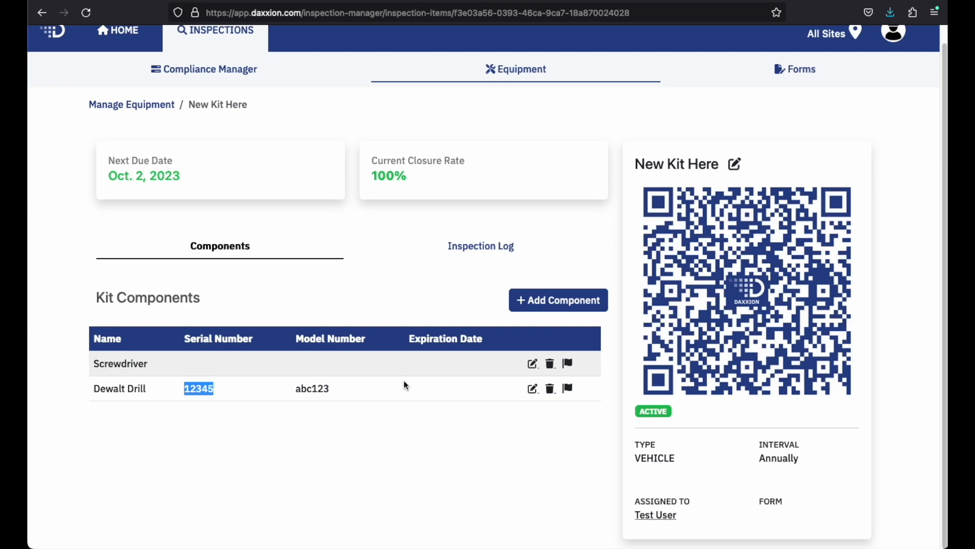
pyautogui.moveTo(147, 370); pyautogui.dragTo(87, 366)
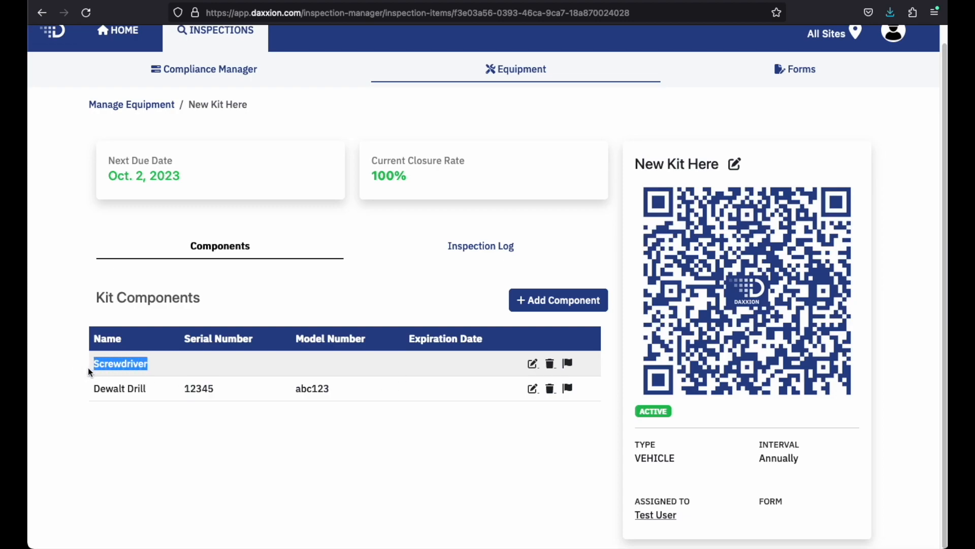
pyautogui.moveTo(147, 389); pyautogui.dragTo(85, 393)
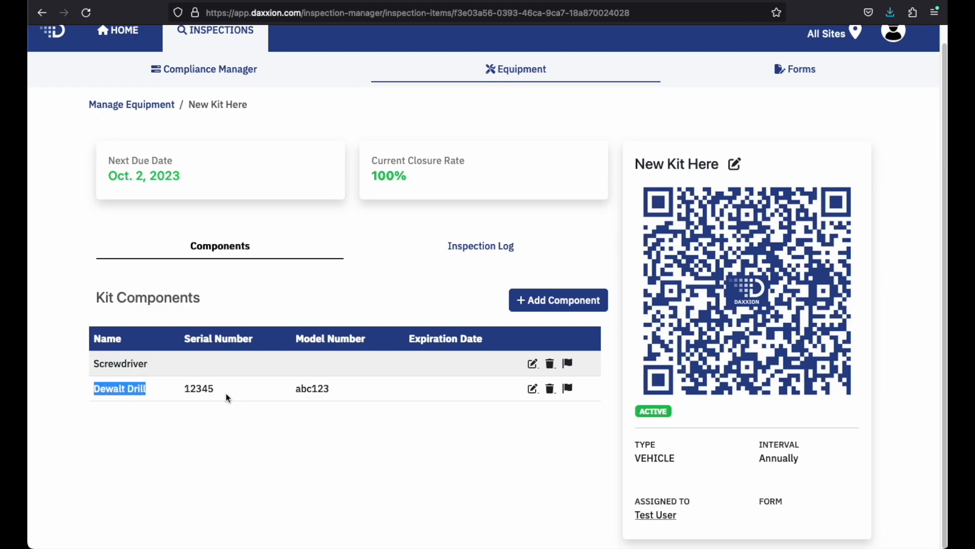
pyautogui.moveTo(227, 393); pyautogui.dragTo(180, 391)
pyautogui.moveTo(327, 389); pyautogui.dragTo(296, 391)
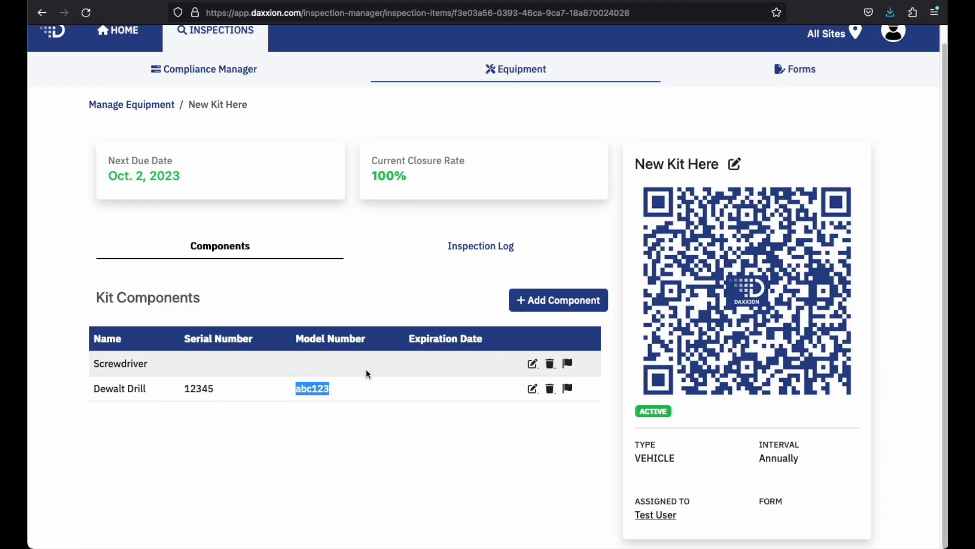
pyautogui.click(394, 383)
pyautogui.moveTo(94, 364); pyautogui.dragTo(170, 367)
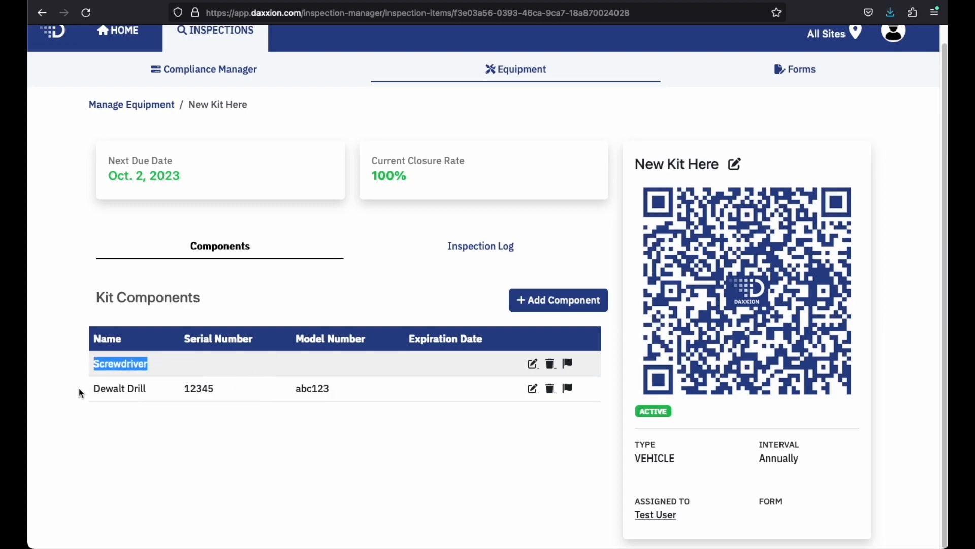
pyautogui.moveTo(105, 388); pyautogui.dragTo(179, 394)
pyautogui.moveTo(337, 387); pyautogui.dragTo(293, 389)
pyautogui.click(216, 391)
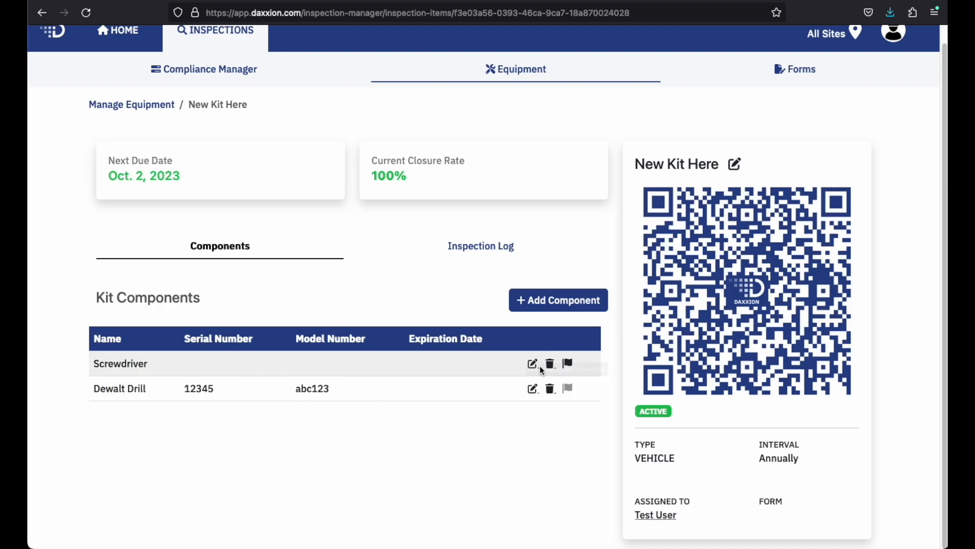
pyautogui.moveTo(338, 389); pyautogui.dragTo(283, 388)
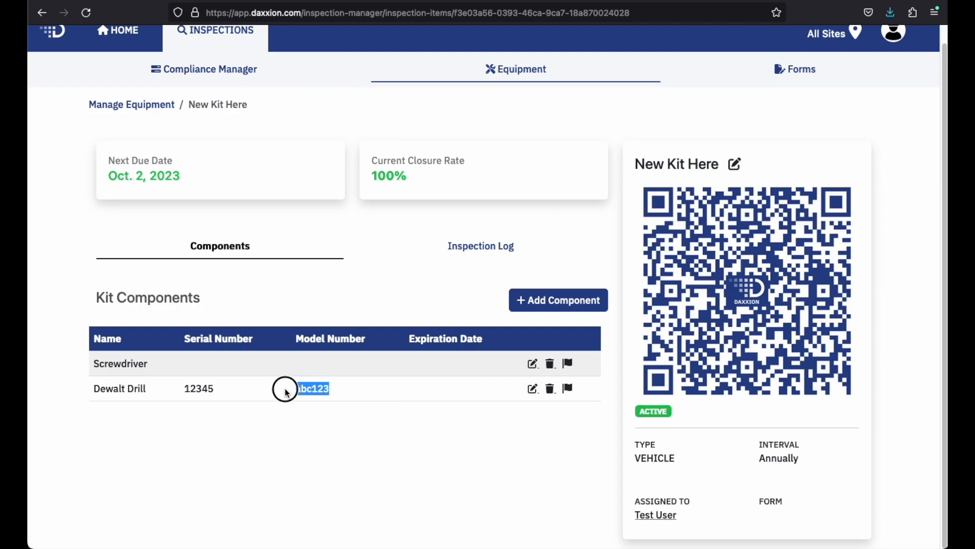
pyautogui.click(353, 388)
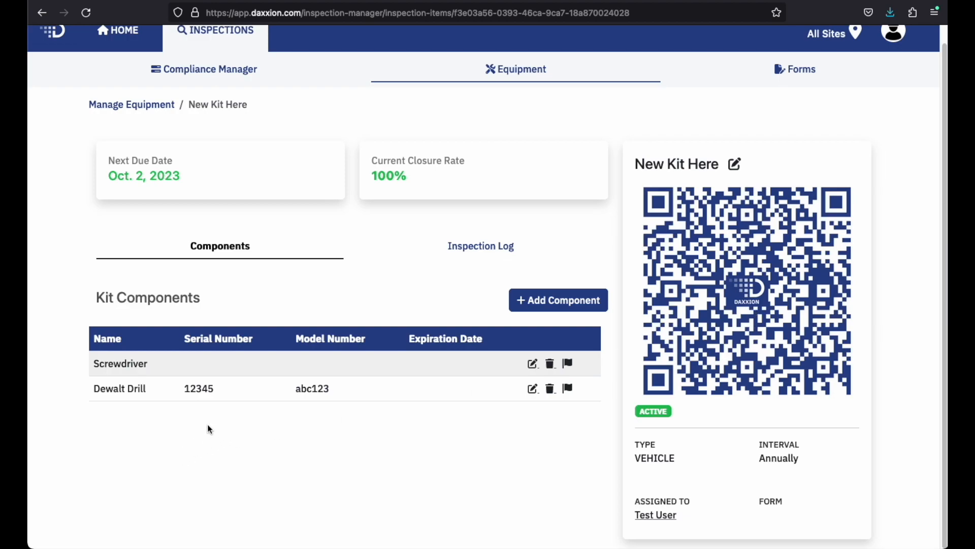
# Step: Examine the Dewalt Drill entry in the kit's component list
pyautogui.moveTo(146, 387); pyautogui.dragTo(82, 390)
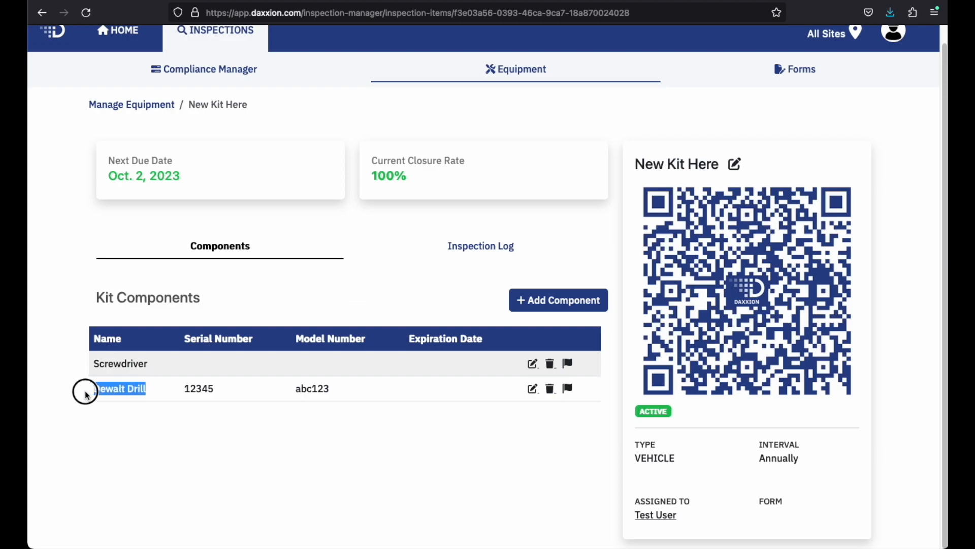
pyautogui.click(96, 394)
pyautogui.moveTo(146, 390); pyautogui.dragTo(85, 391)
pyautogui.click(154, 394)
pyautogui.moveTo(146, 390); pyautogui.dragTo(79, 391)
pyautogui.click(112, 407)
pyautogui.moveTo(155, 393); pyautogui.dragTo(83, 391)
pyautogui.click(197, 408)
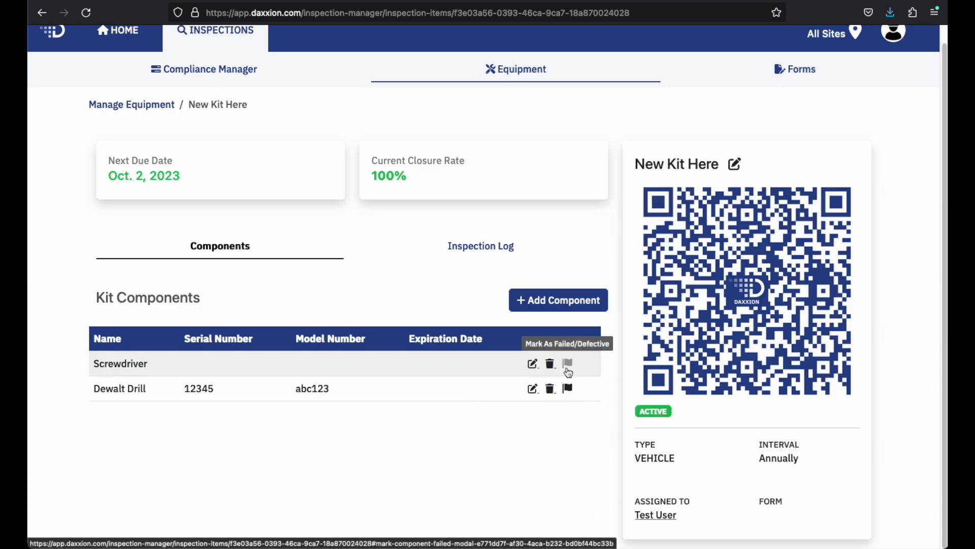
# Step: Review the actions for the kit components, and open the Dewalt Drill's details for editing and close them without changes
pyautogui.moveTo(522, 365); pyautogui.dragTo(523, 387)
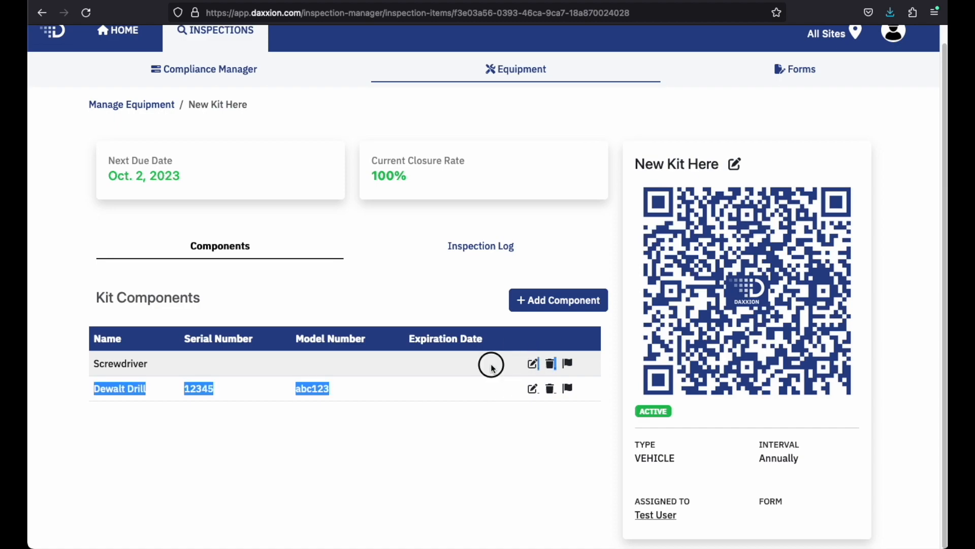
pyautogui.click(492, 366)
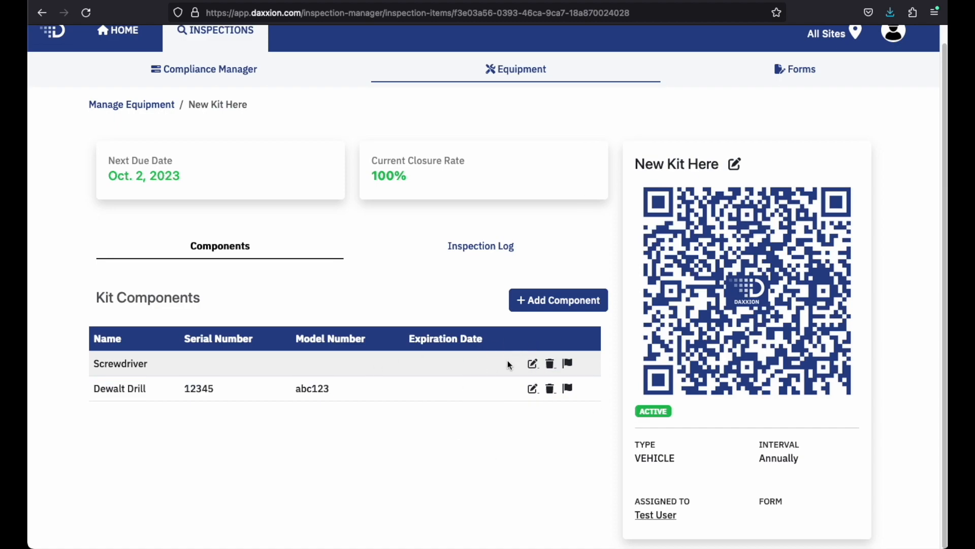
pyautogui.click(532, 390)
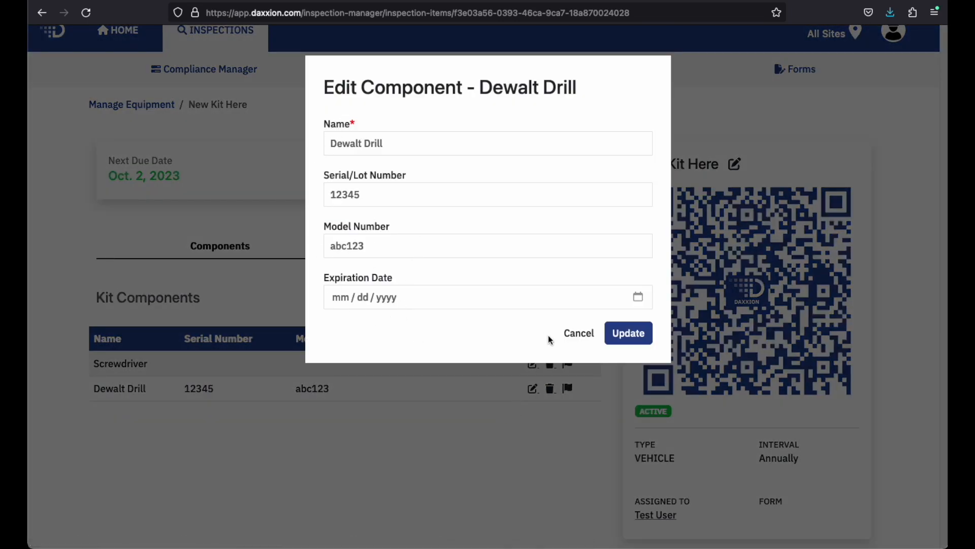
pyautogui.click(578, 333)
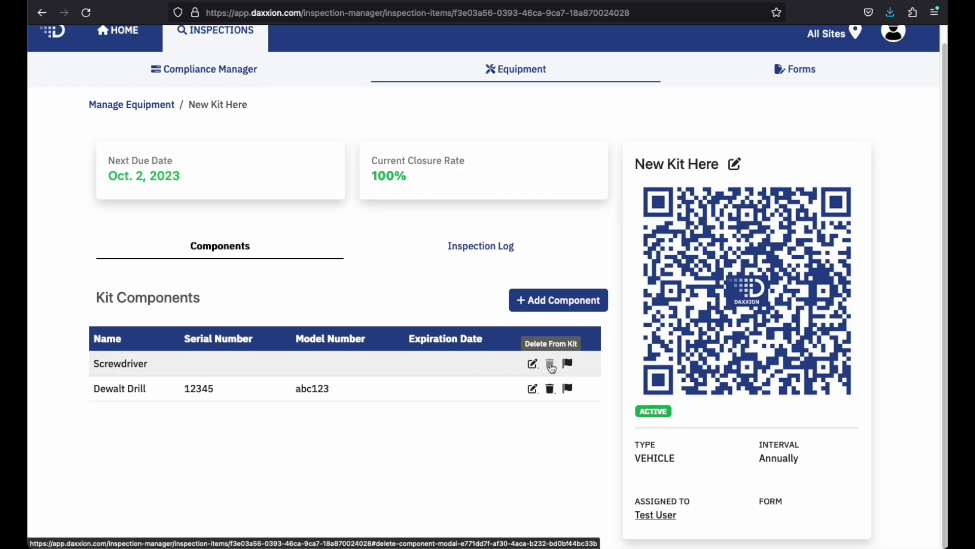
# Step: Add a component named Rope with serial number JF678 to the kit and dismiss the notification
pyautogui.click(572, 312)
pyautogui.click(407, 139)
pyautogui.write('Rope')
pyautogui.press('Tab')
pyautogui.write('JF')
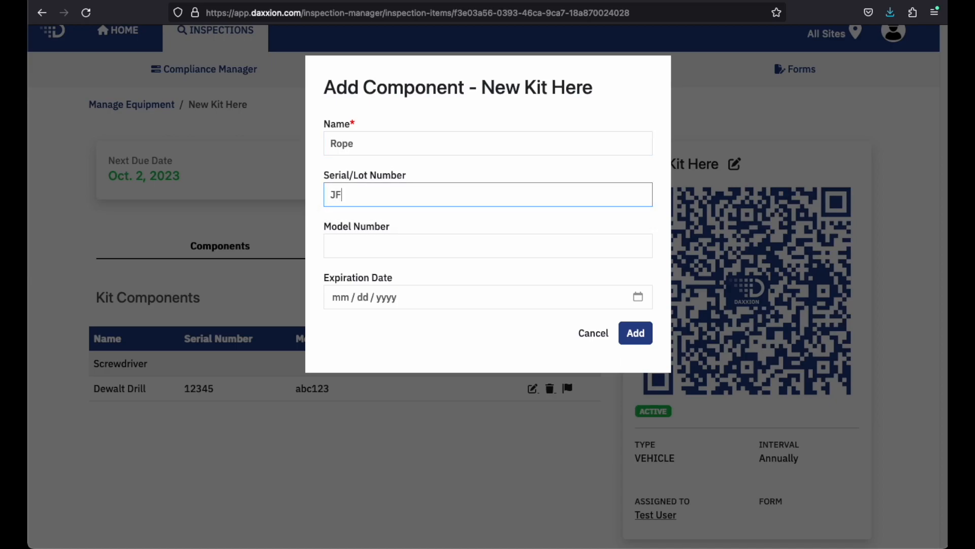
pyautogui.write('678')
pyautogui.click(634, 334)
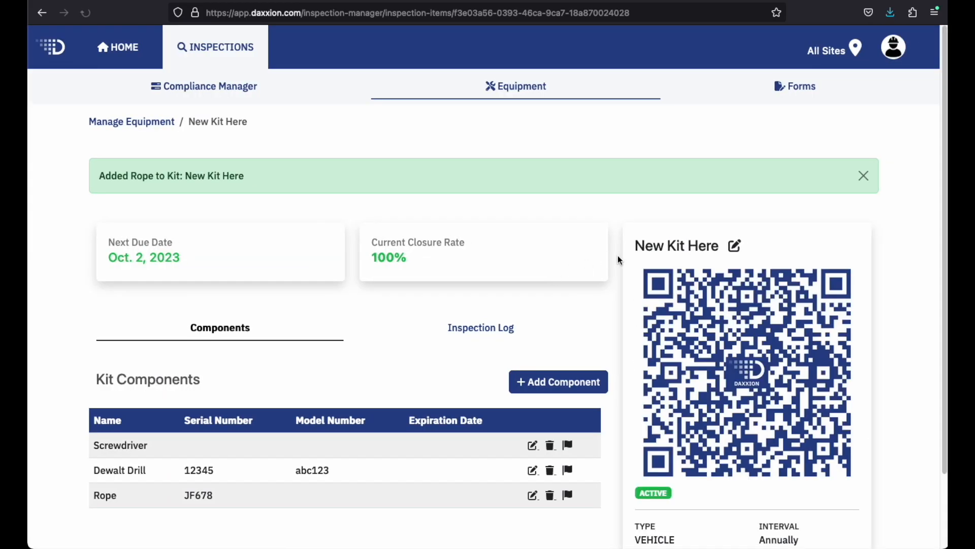
pyautogui.scroll(-3, 618, 256)
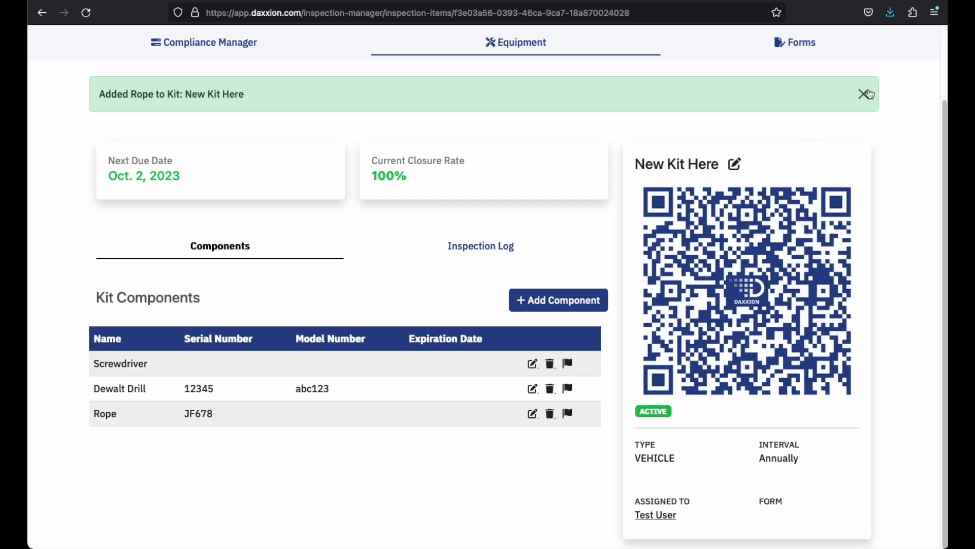
pyautogui.click(874, 95)
pyautogui.moveTo(106, 414); pyautogui.dragTo(230, 438)
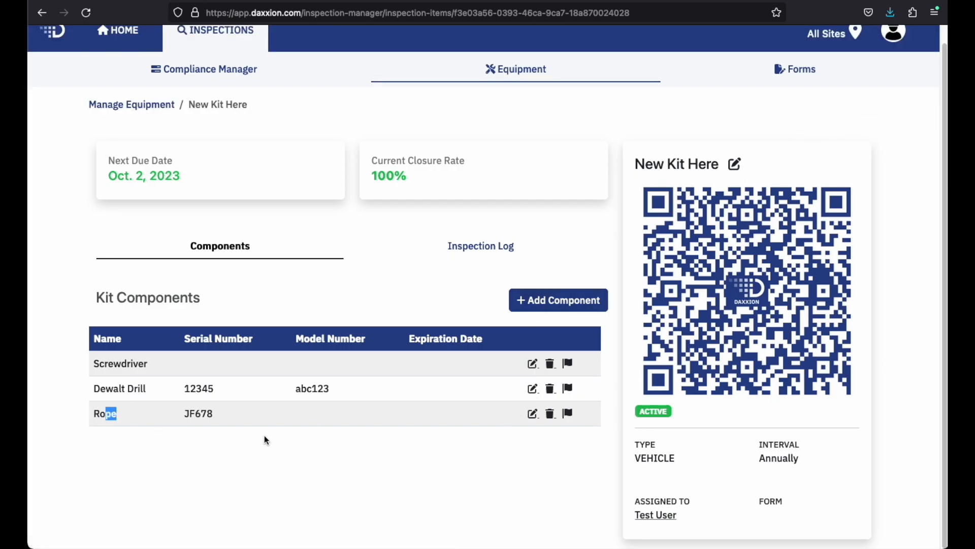
# Step: Delete the Rope component from the kit and dismiss the notification
pyautogui.click(551, 413)
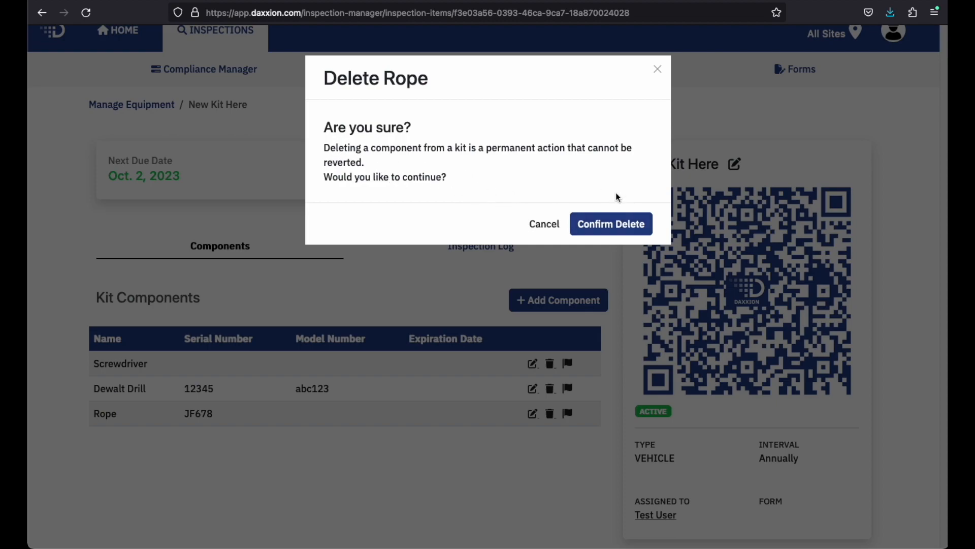
pyautogui.moveTo(367, 168); pyautogui.dragTo(311, 168)
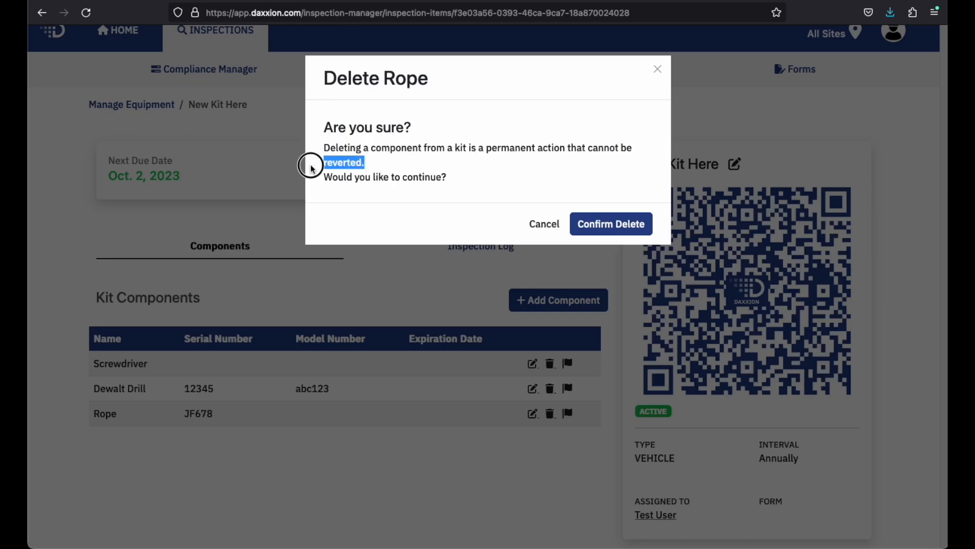
pyautogui.click(592, 224)
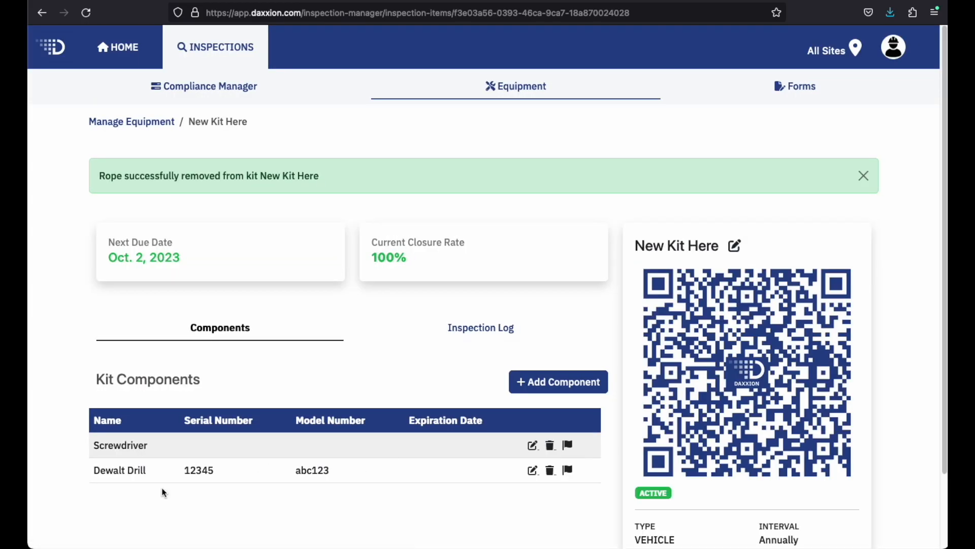
pyautogui.click(863, 175)
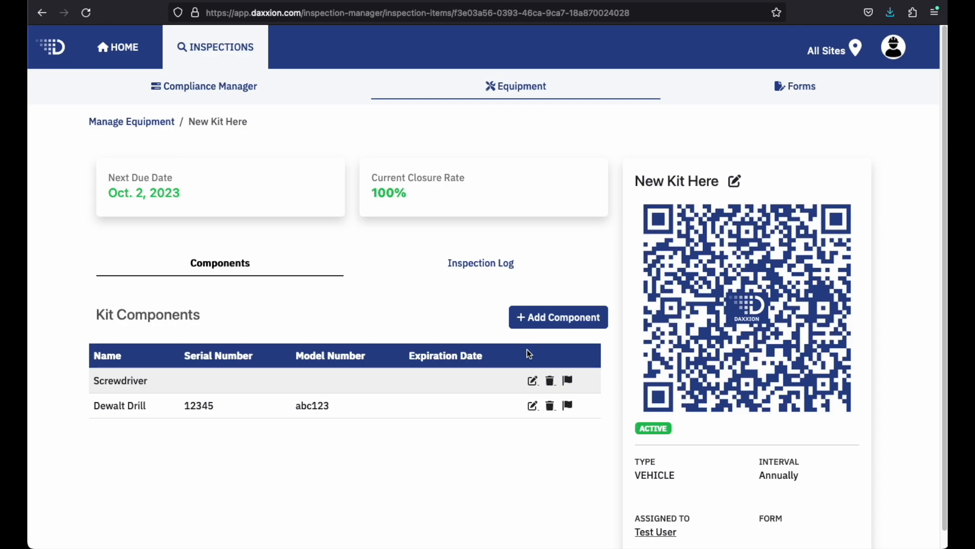
# Step: View the form for marking the Dewalt Drill as failed or defective and close it without submitting a reason
pyautogui.click(568, 408)
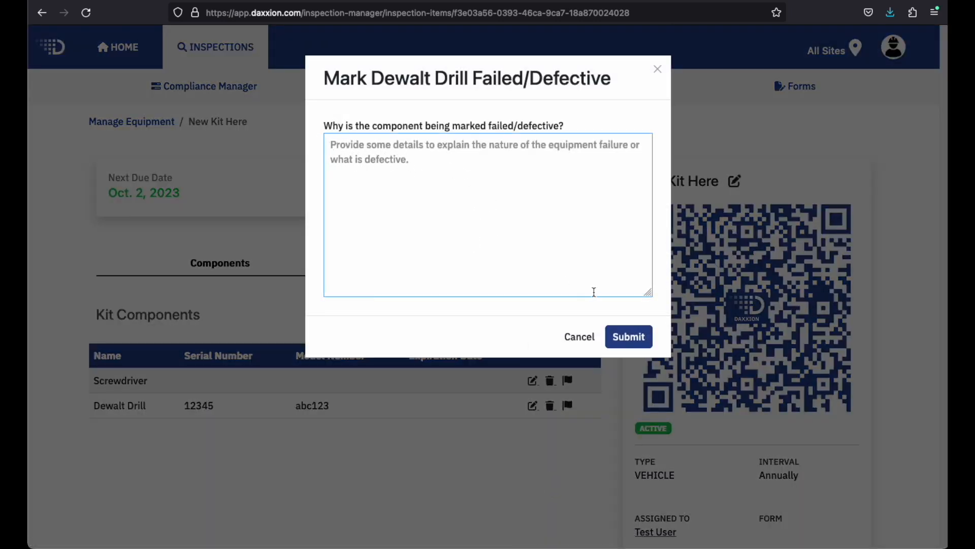
pyautogui.click(96, 405)
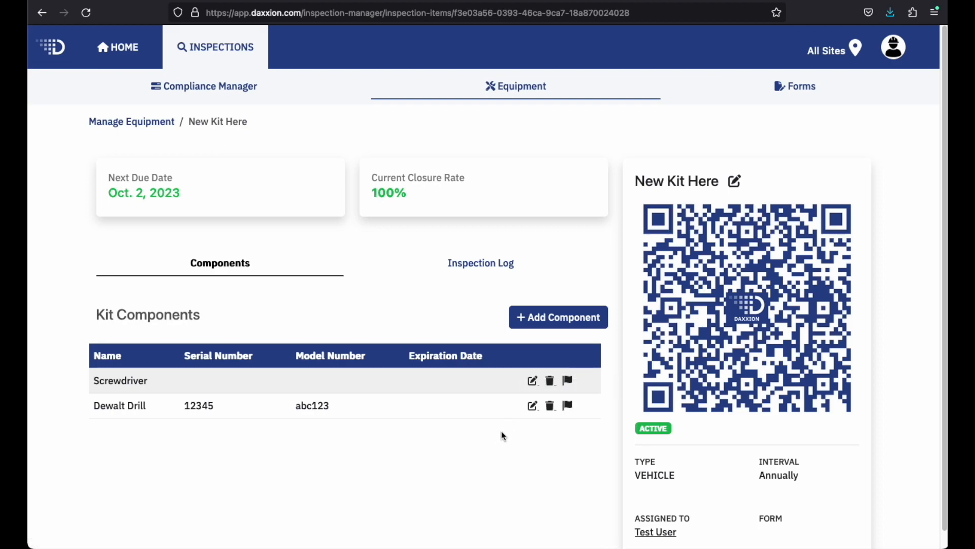
# Step: Open the kit's inspection log and view the forms that can be assigned, leaving without choosing one
pyautogui.click(526, 274)
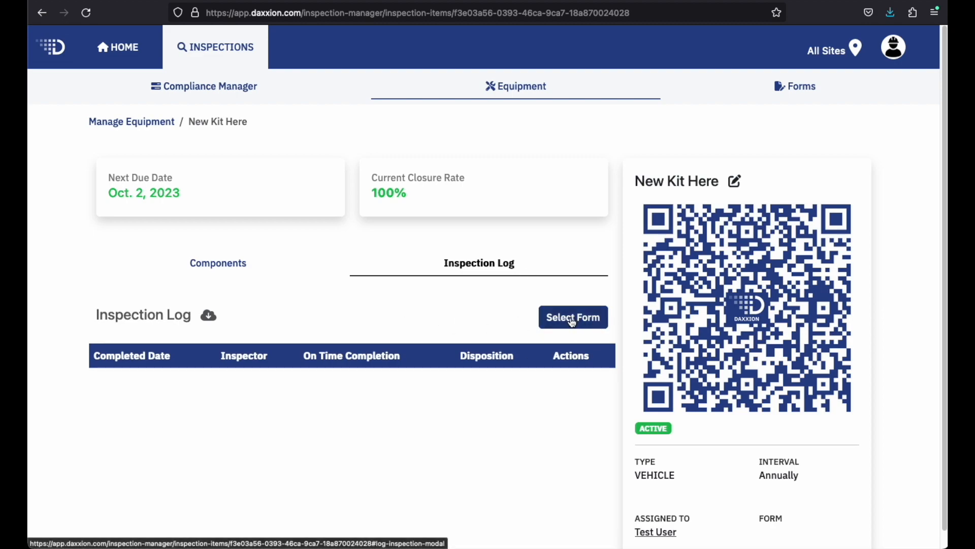
pyautogui.scroll(-1, 812, 442)
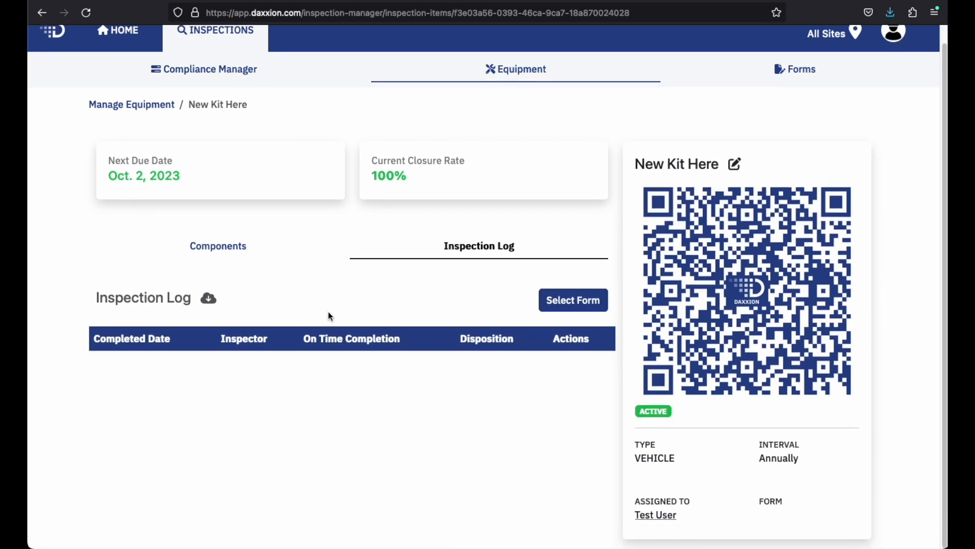
pyautogui.click(570, 304)
pyautogui.click(442, 138)
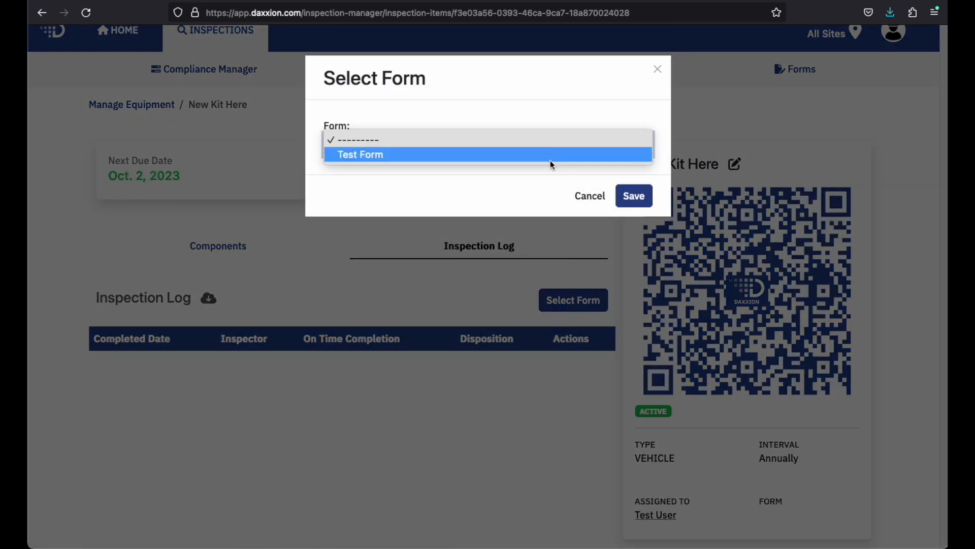
pyautogui.click(591, 200)
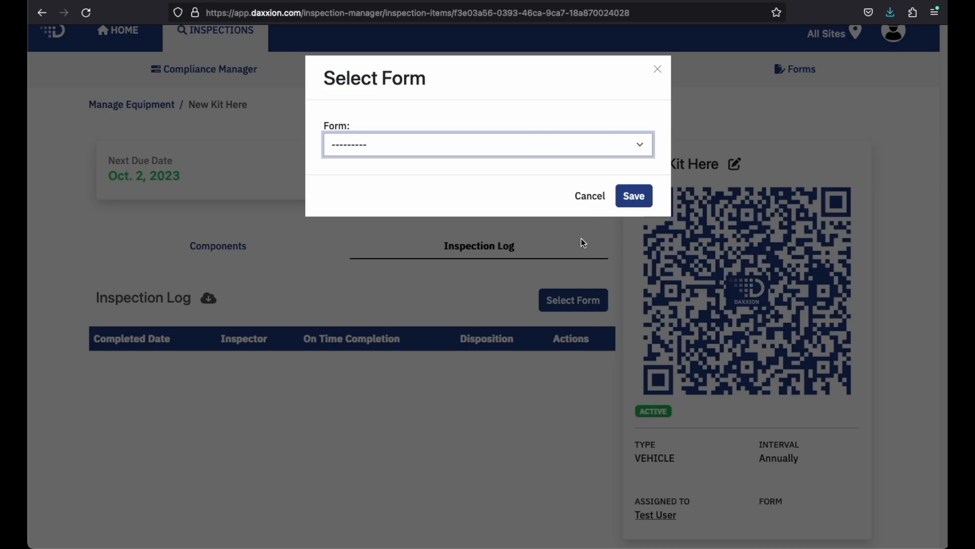
pyautogui.click(593, 197)
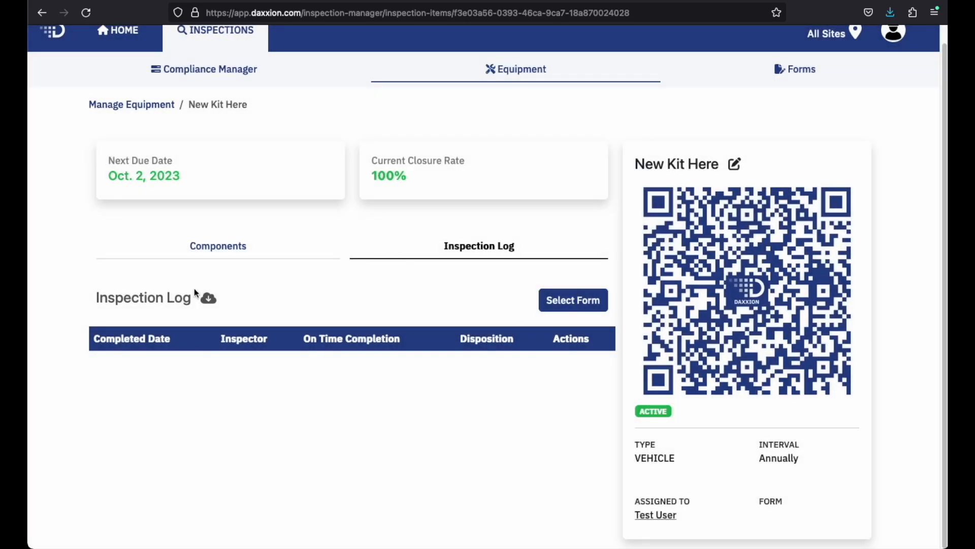
# Step: Switch back to the kit's components and return to the full equipment list
pyautogui.click(243, 248)
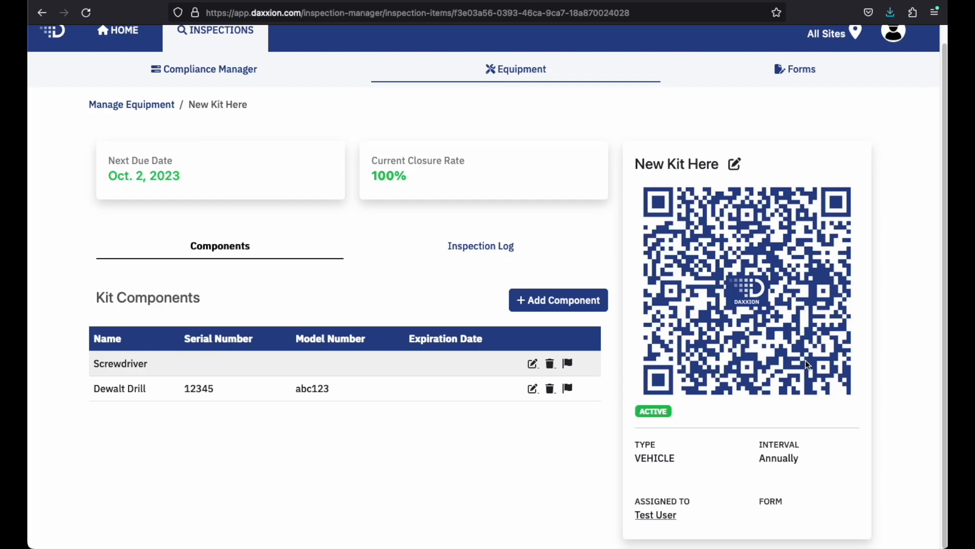
pyautogui.scroll(1, 803, 358)
pyautogui.click(517, 85)
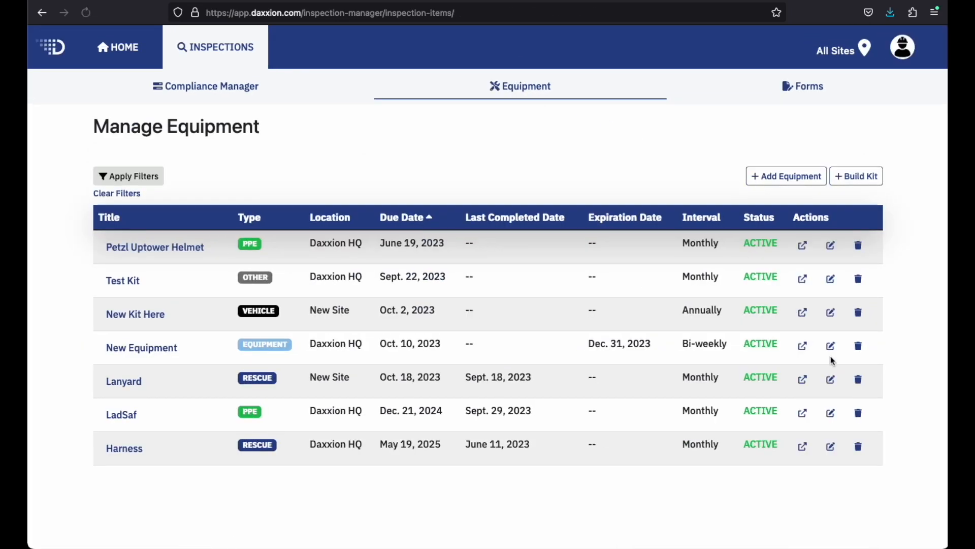